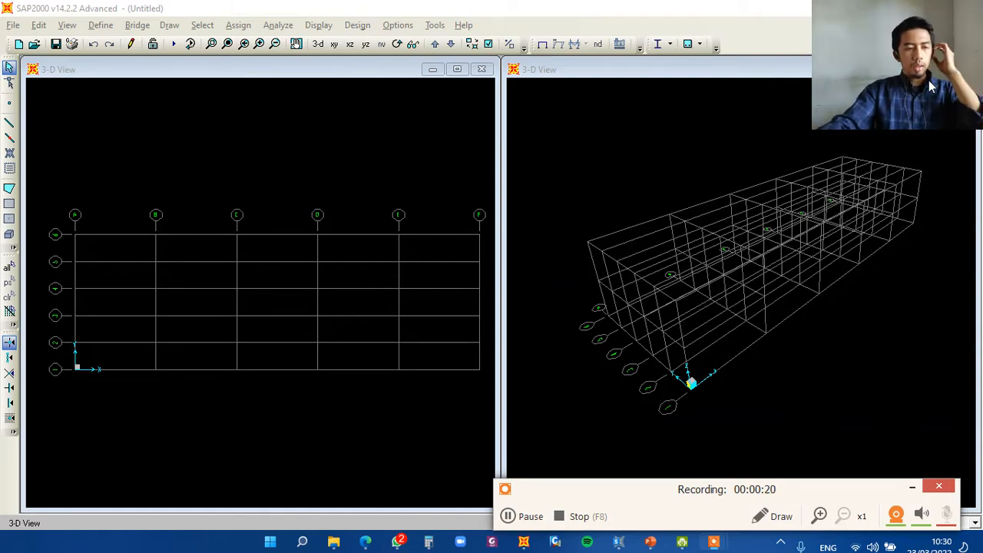
pyautogui.click(297, 305)
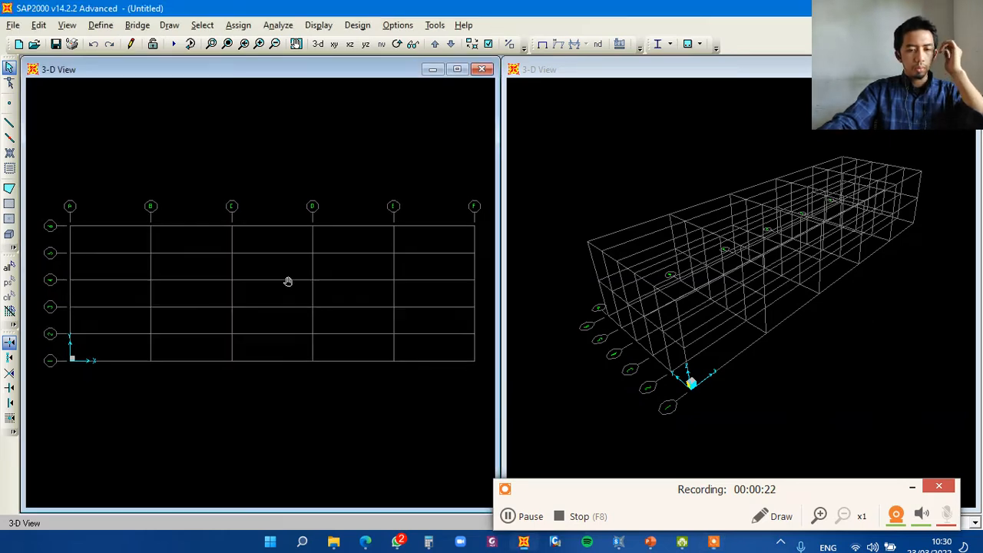
pyautogui.moveTo(681, 483); pyautogui.dragTo(685, 506)
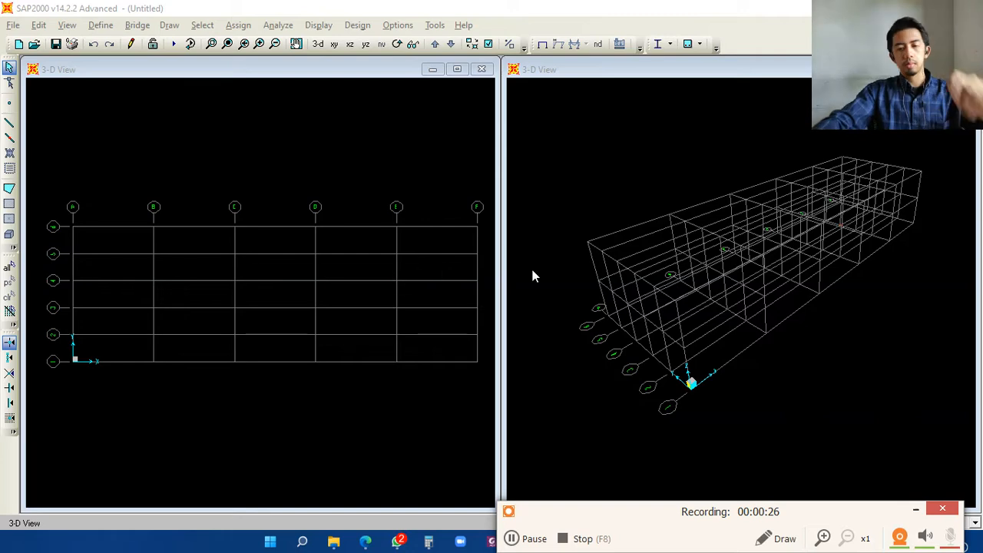
pyautogui.click(709, 327)
pyautogui.moveTo(710, 326); pyautogui.dragTo(686, 338, button='middle')
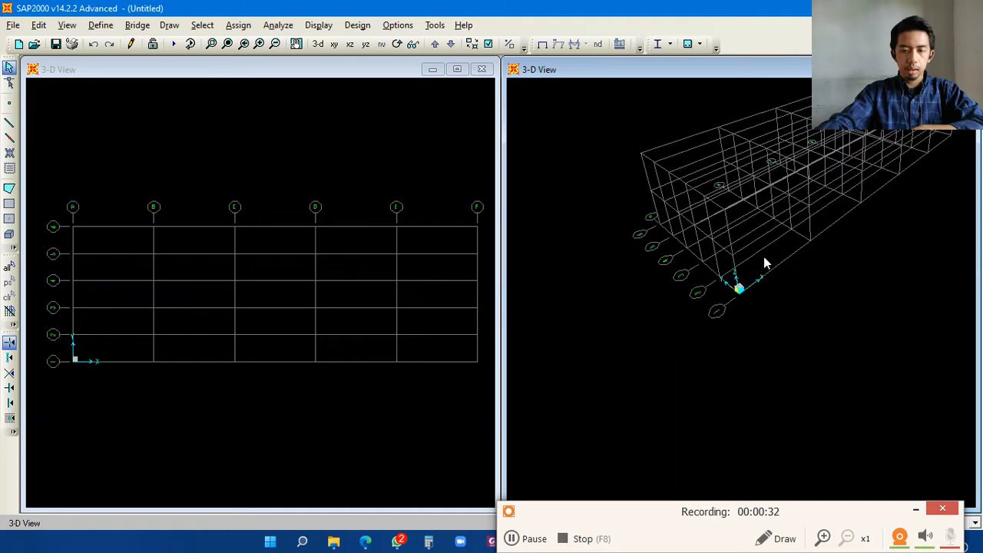
pyautogui.moveTo(769, 263); pyautogui.dragTo(736, 294, button='middle')
# Switch the plan window from 3-D to the X-Y plane at Z=6 and keep that window active.
pyautogui.click(269, 77)
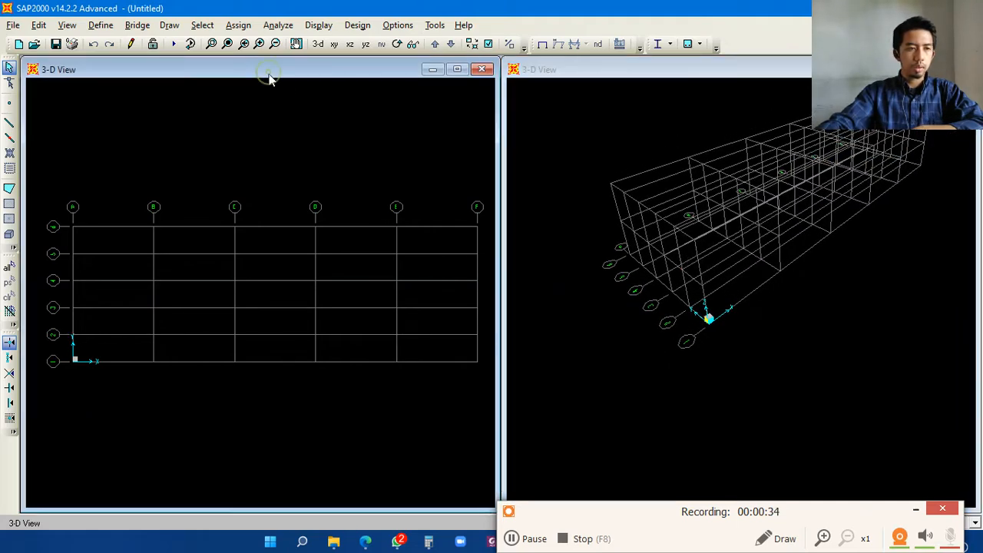
pyautogui.click(334, 44)
pyautogui.click(635, 212)
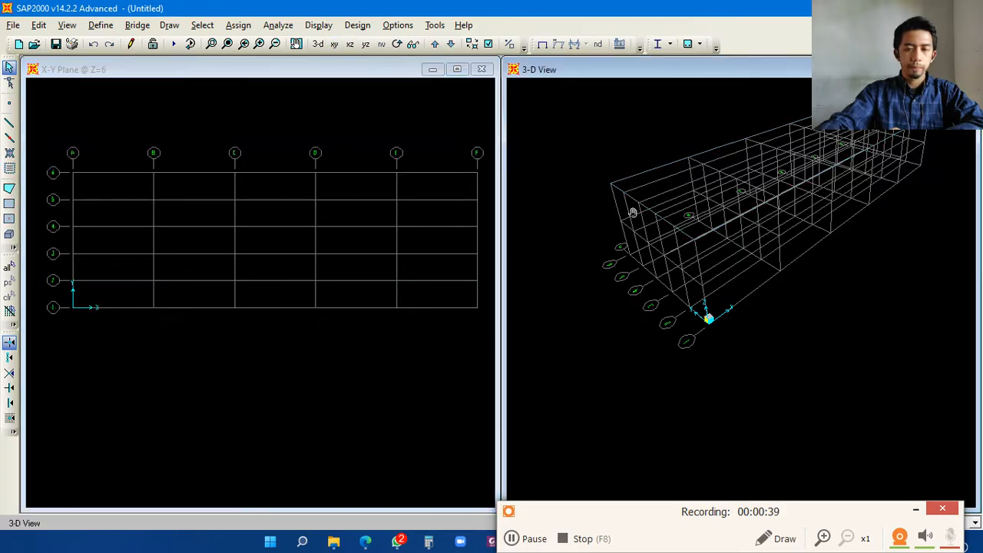
pyautogui.moveTo(688, 177); pyautogui.dragTo(645, 231, button='middle')
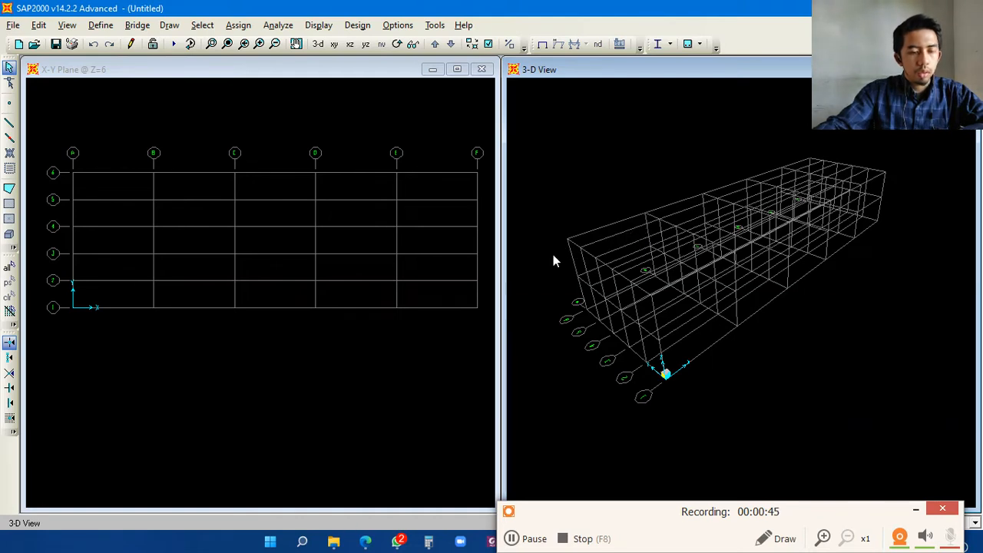
pyautogui.click(234, 71)
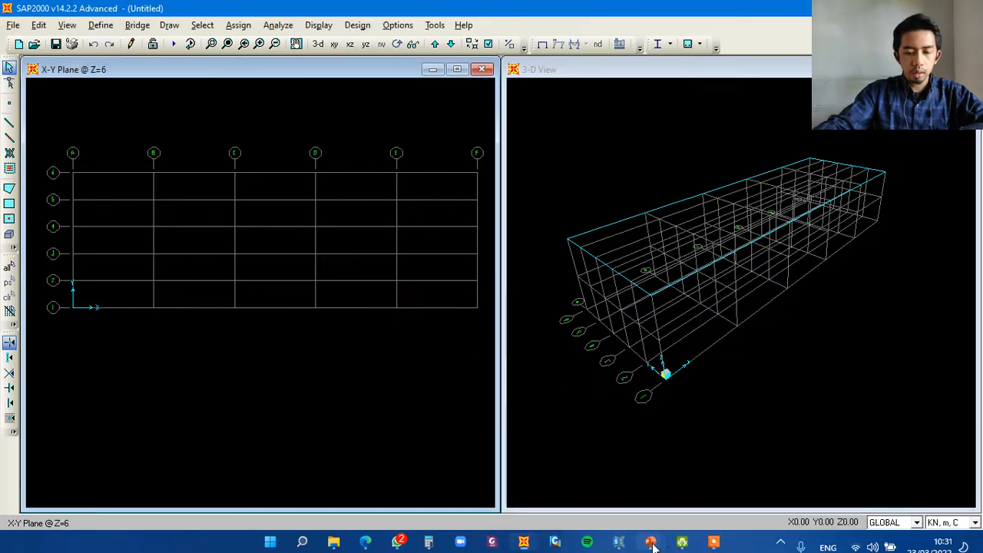
# Switch to the PowerPoint presentation, examine the culvert's longitudinal section drawing, and return to SAP2000.
pyautogui.moveTo(651, 543)
pyautogui.click(725, 498)
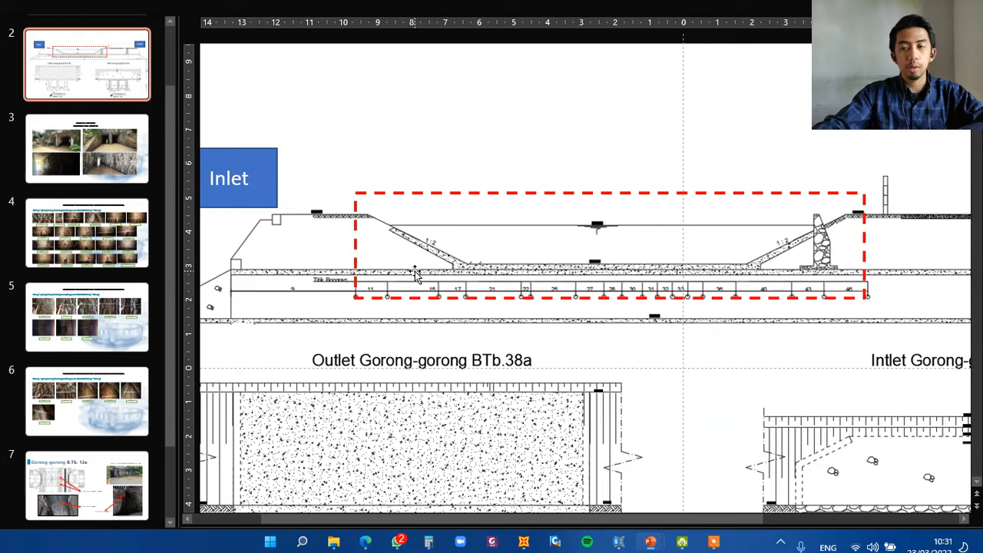
pyautogui.click(523, 541)
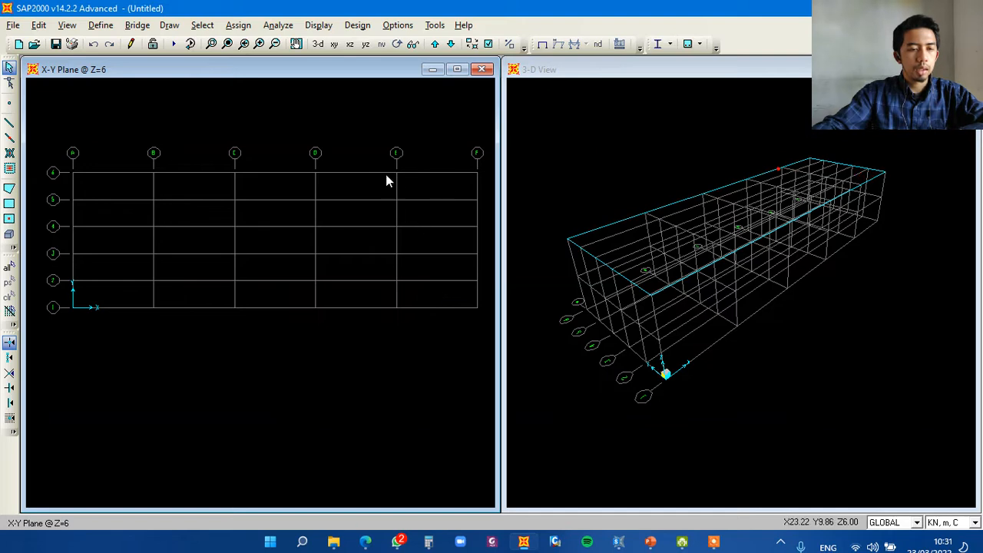
pyautogui.moveTo(131, 151); pyautogui.dragTo(409, 334)
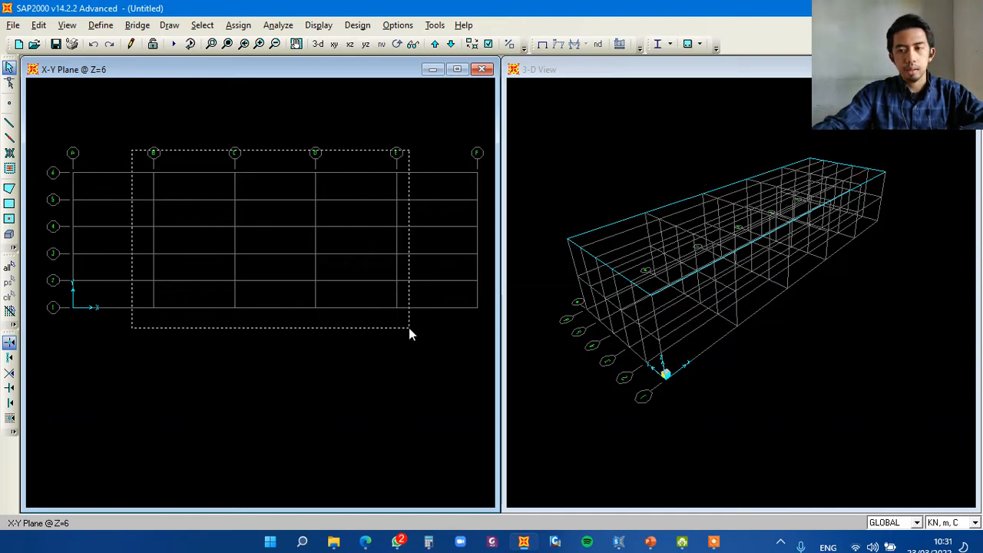
pyautogui.moveTo(409, 329); pyautogui.dragTo(409, 330)
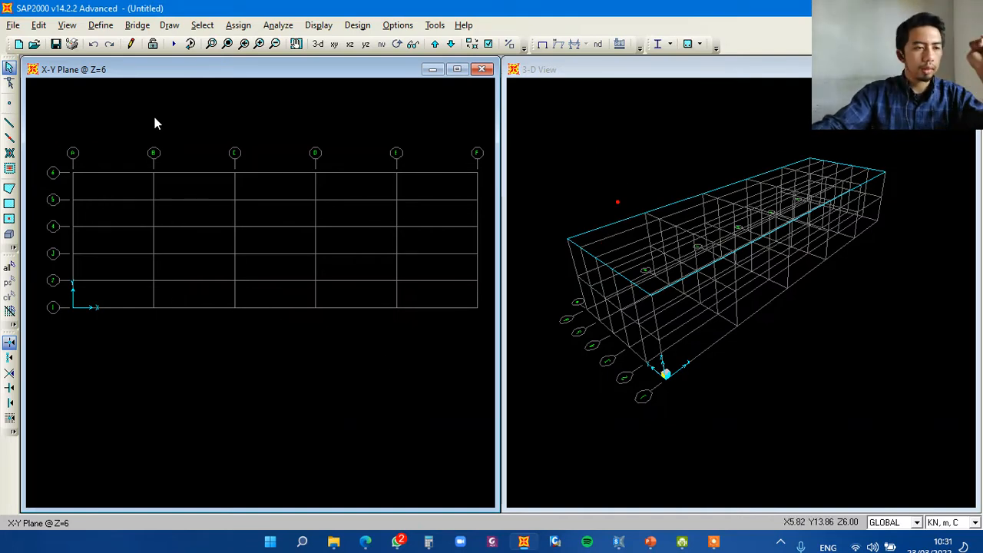
pyautogui.click(170, 26)
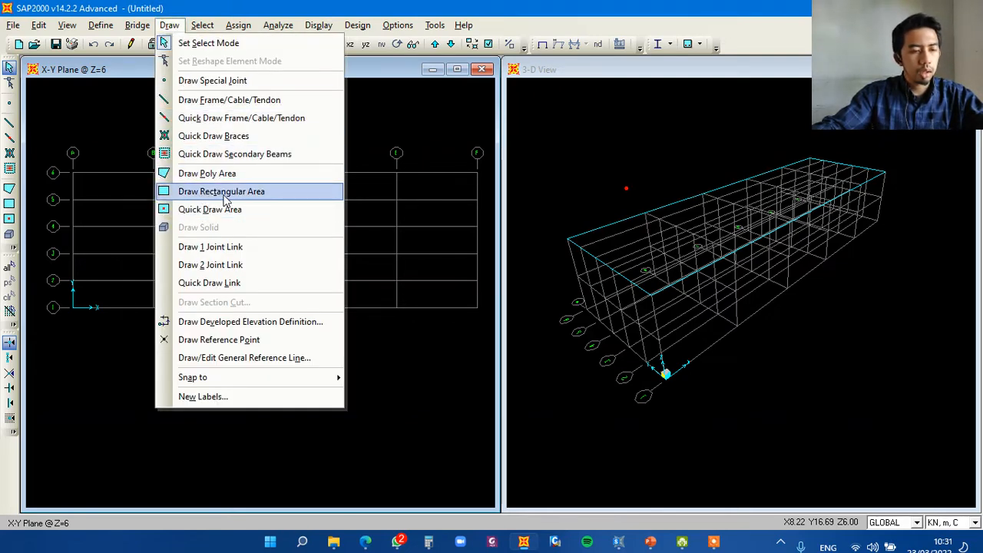
pyautogui.click(206, 43)
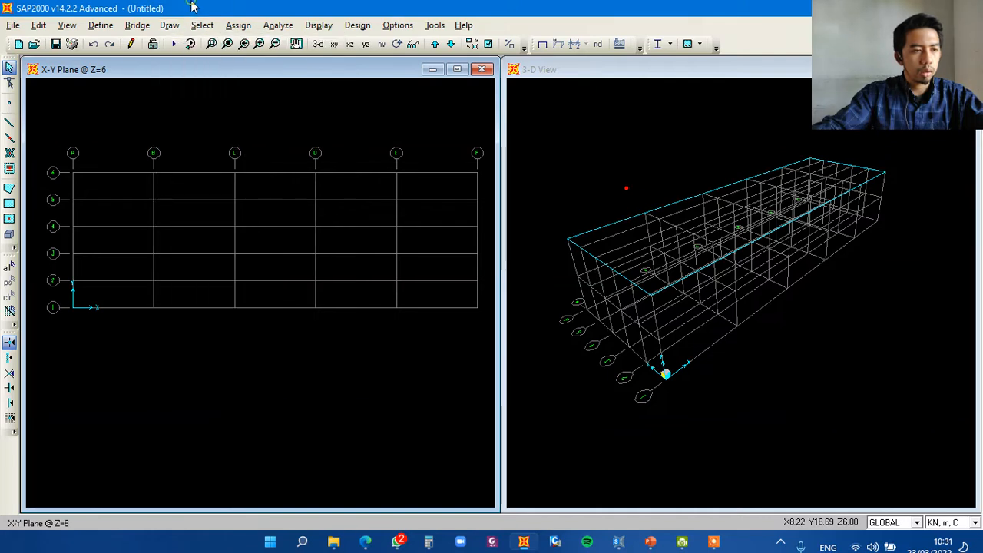
# Draw a freehand rectangular area with section Pelat Bawah Gorong2 outside the grid, below grid line 1, in the Z=6 plan.
pyautogui.click(10, 205)
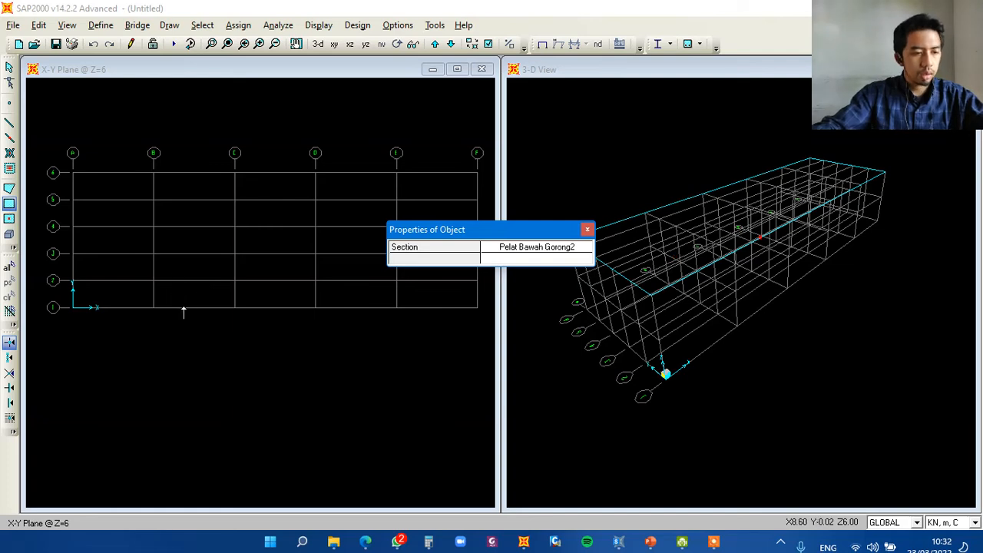
pyautogui.moveTo(142, 355); pyautogui.dragTo(254, 420)
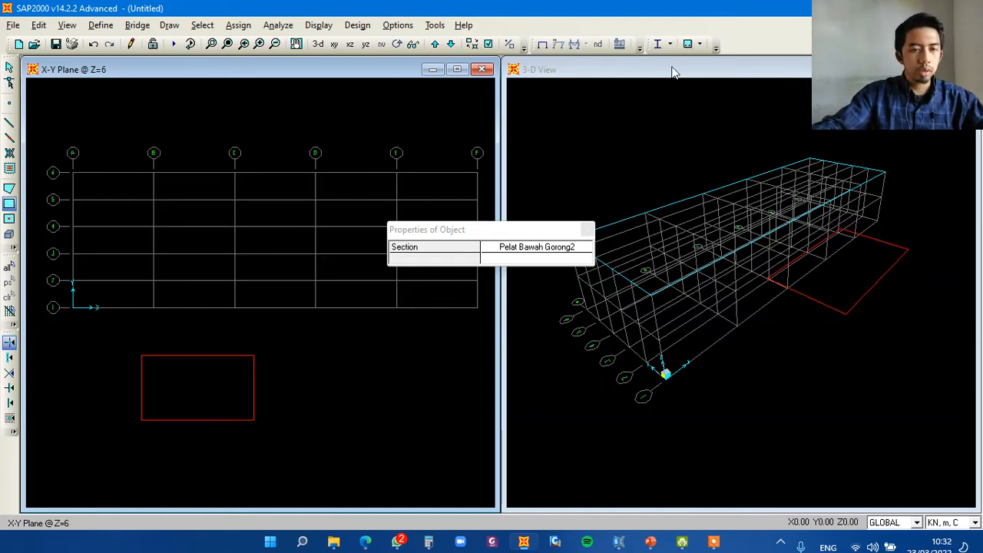
pyautogui.press('Escape')
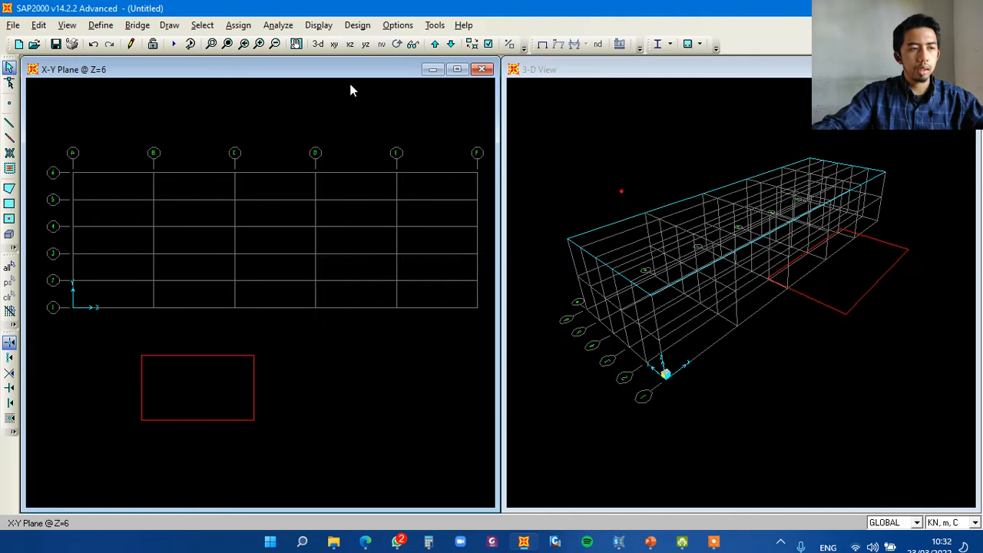
# Examine the height of the freehand rectangular area relative to the grid in the 3-D view.
pyautogui.moveTo(638, 69); pyautogui.dragTo(657, 116)
pyautogui.moveTo(765, 319); pyautogui.dragTo(792, 291, button='middle')
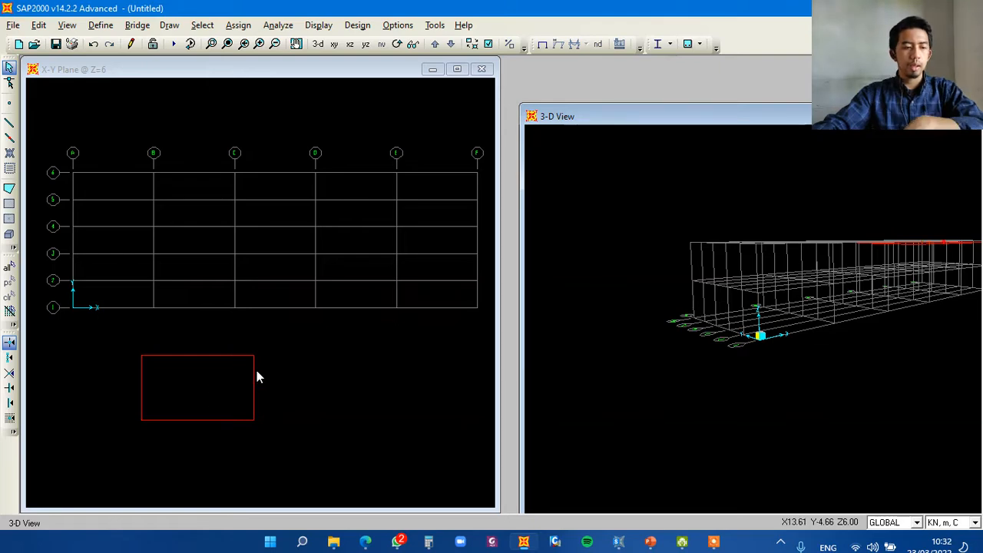
pyautogui.keyDown('shift'); pyautogui.moveTo(858, 264); pyautogui.dragTo(914, 237, button='middle'); pyautogui.keyUp('shift')
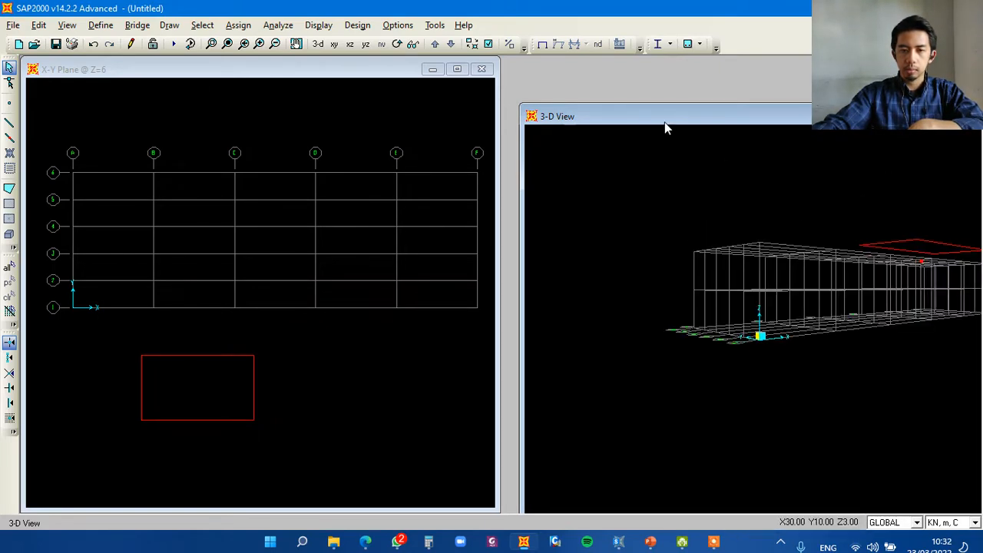
pyautogui.moveTo(657, 115); pyautogui.dragTo(640, 69)
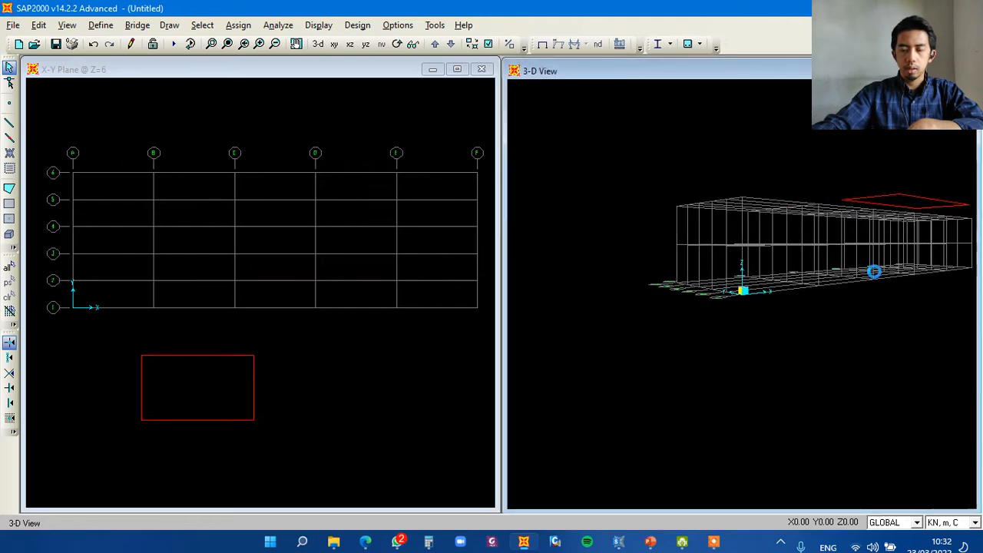
pyautogui.keyDown('shift'); pyautogui.moveTo(875, 272); pyautogui.dragTo(868, 297, button='middle'); pyautogui.keyUp('shift')
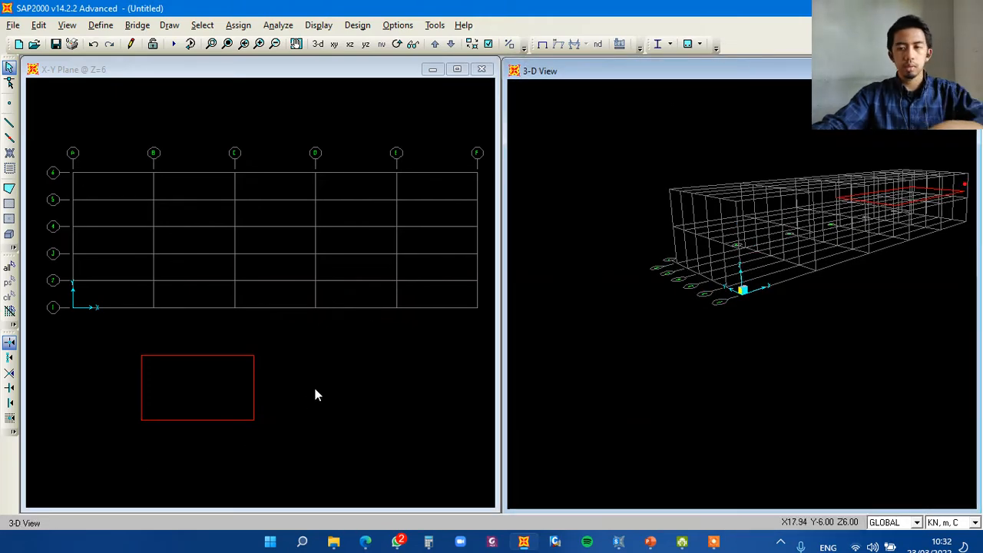
# Delete the rectangular area drawn outside the grid.
pyautogui.click(296, 342)
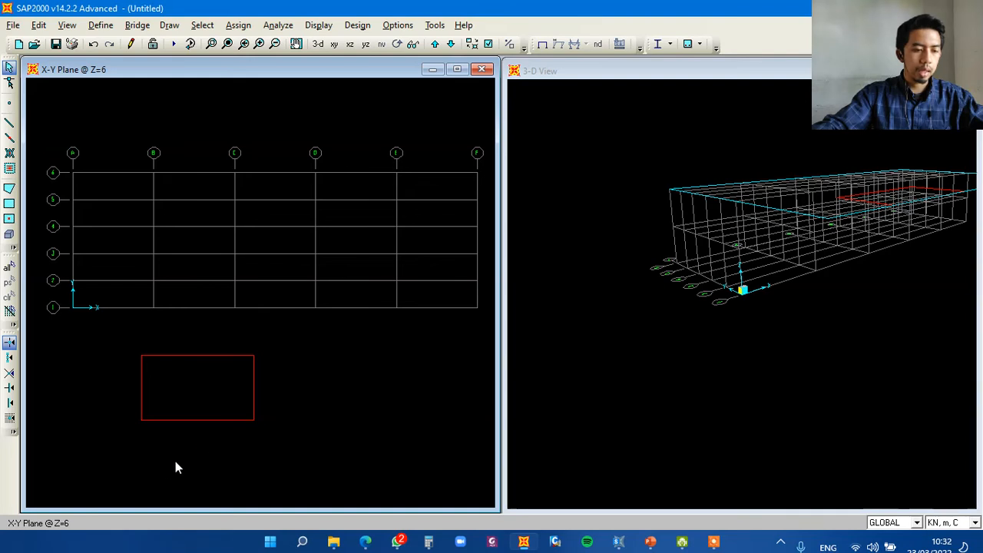
pyautogui.hotkey('ctrl', 'a')
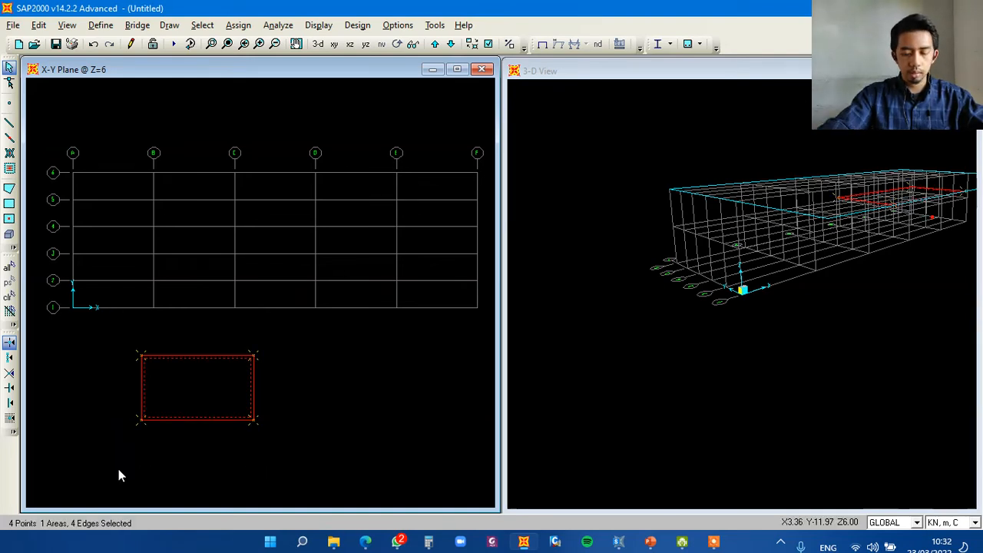
pyautogui.press('Delete')
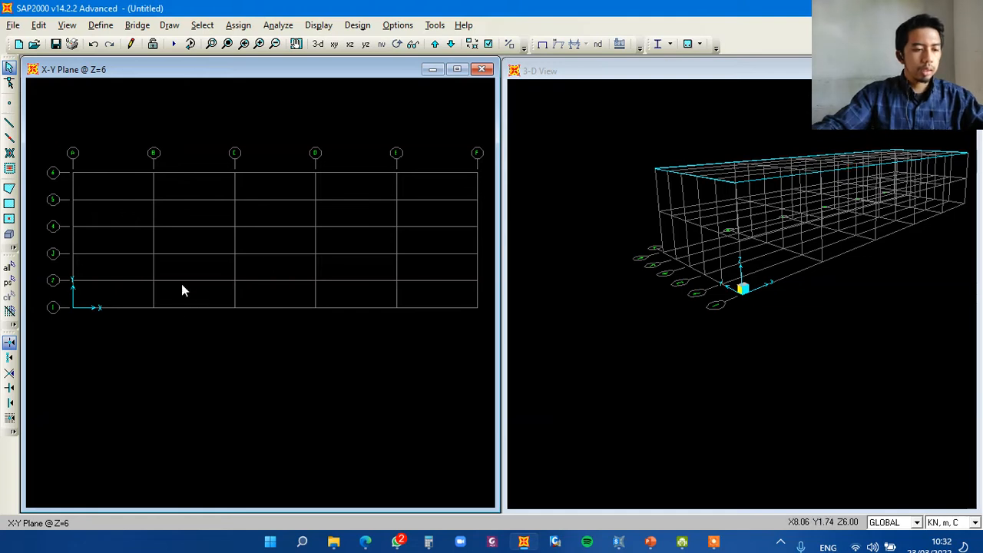
# Draw a rectangular area with section Pelat Bawah Gorong2 from grid point B-2 to grid point C-1 in the Z=6 plan.
pyautogui.click(9, 204)
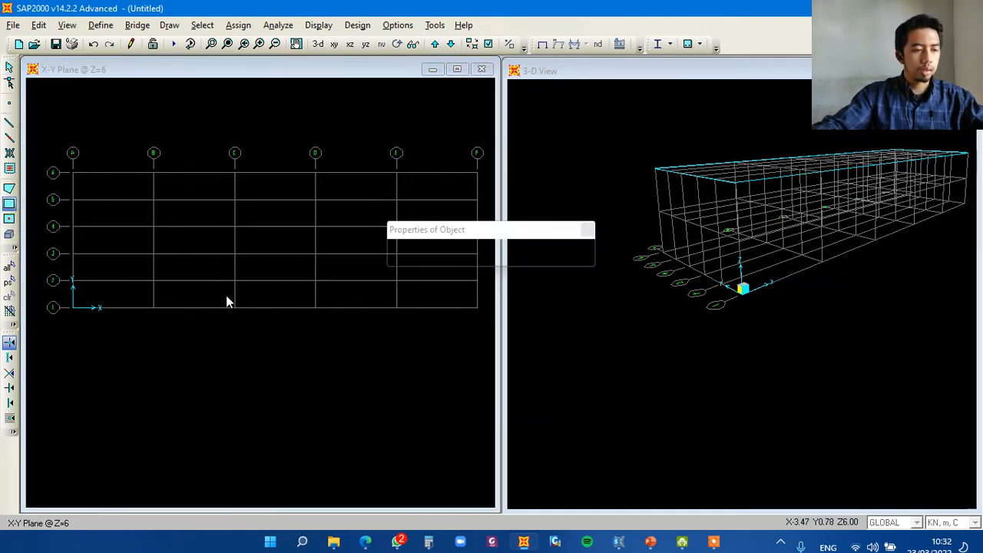
pyautogui.moveTo(507, 229); pyautogui.dragTo(284, 344)
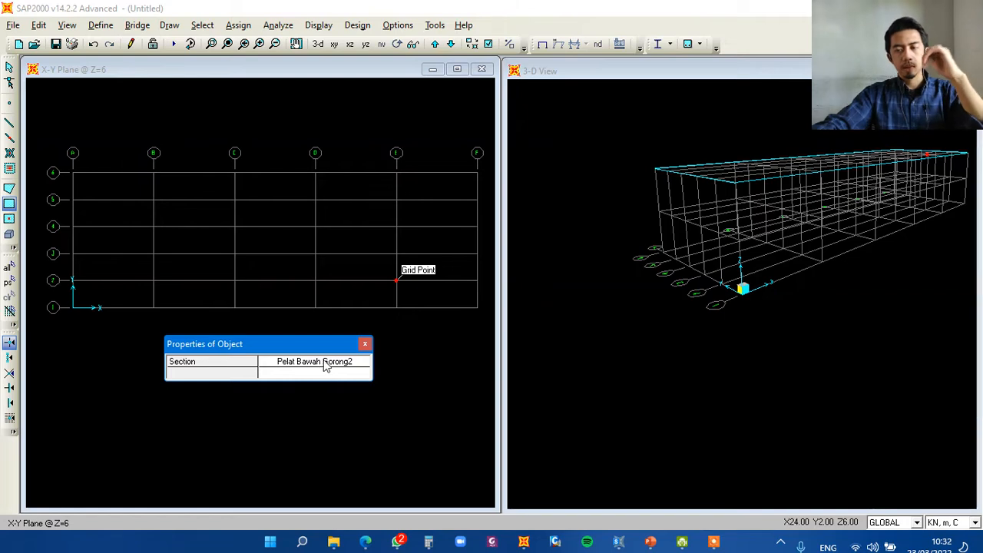
pyautogui.click(332, 367)
pyautogui.click(361, 366)
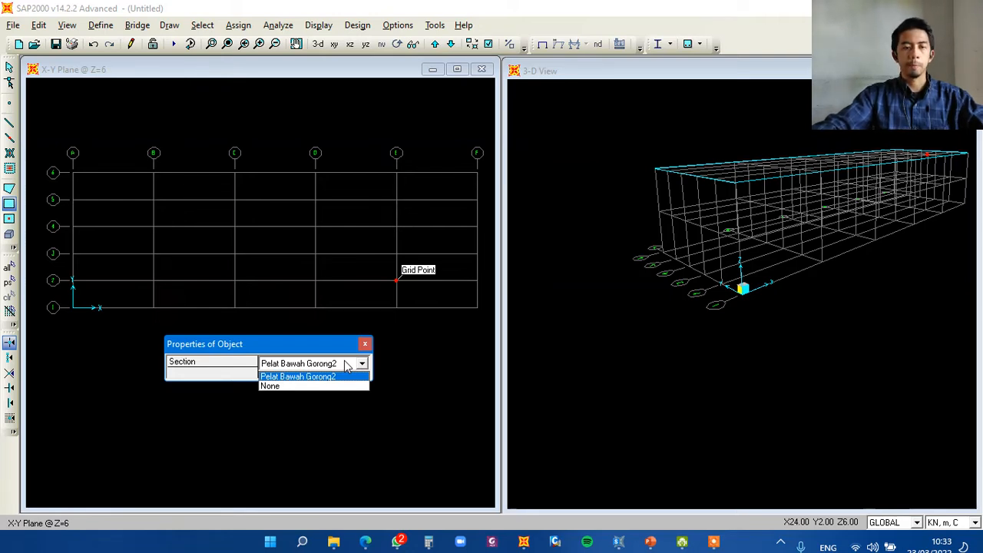
pyautogui.click(332, 346)
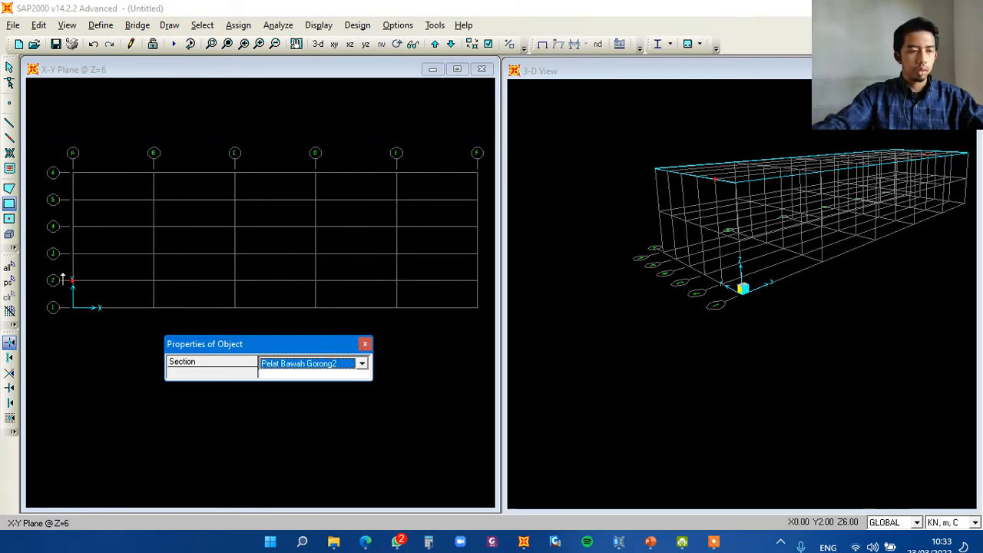
pyautogui.click(153, 281)
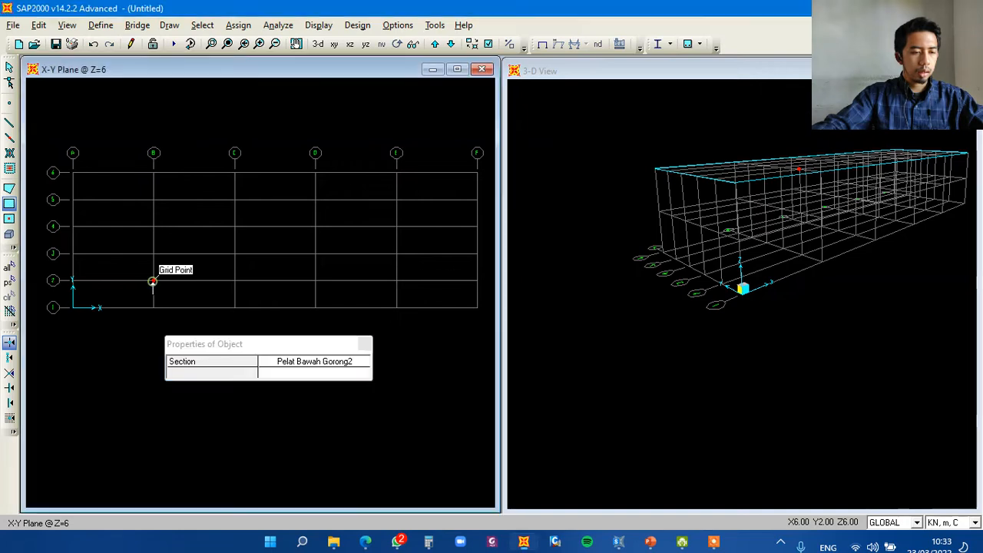
pyautogui.click(235, 308)
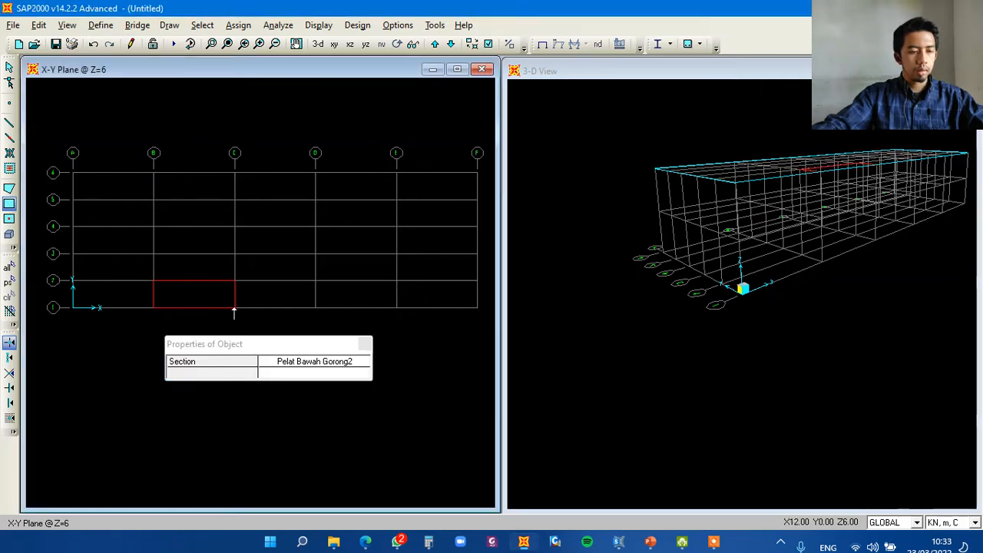
pyautogui.click(363, 344)
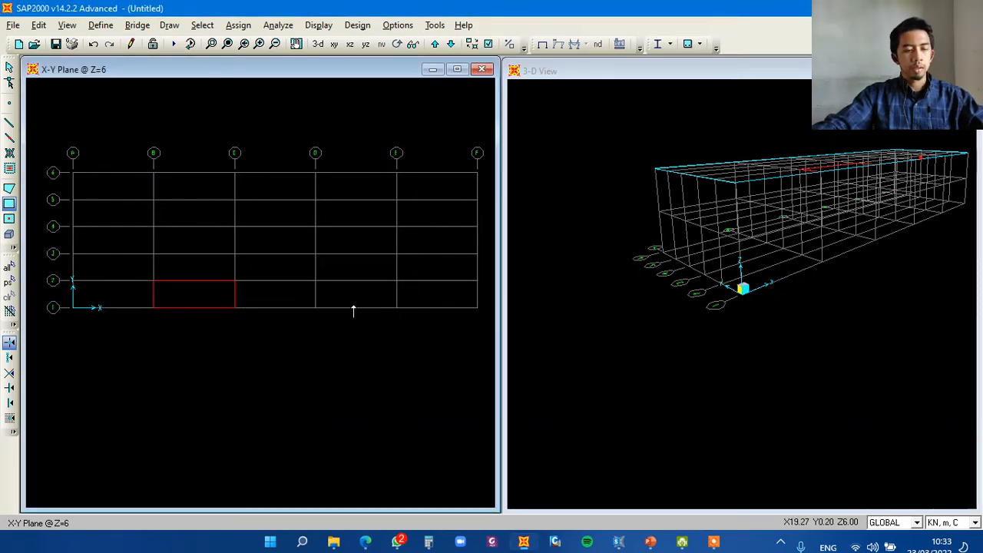
# Inspect the rectangular area between grid lines B-C and 1-2 in 3-D, and delete it.
pyautogui.moveTo(798, 204); pyautogui.dragTo(717, 273, button='middle')
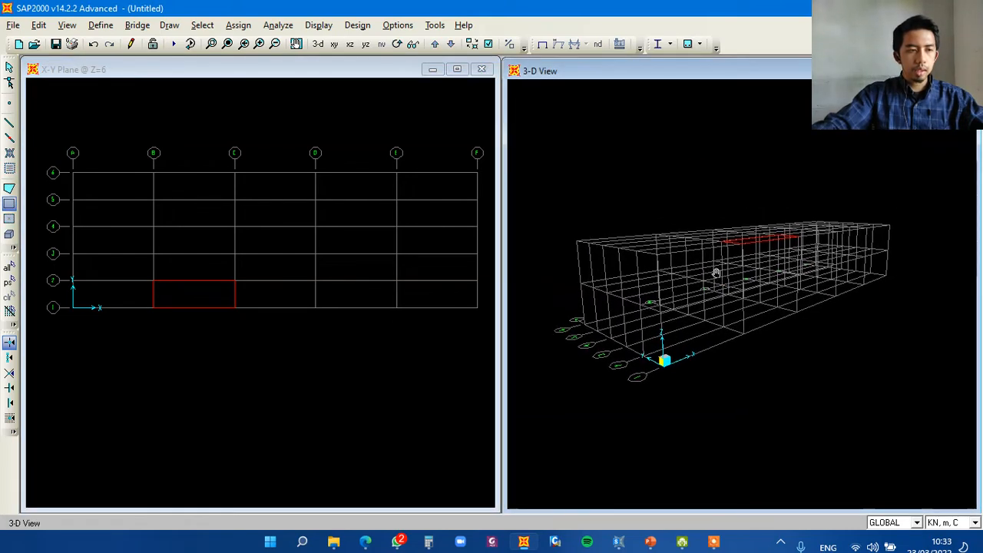
pyautogui.click(277, 71)
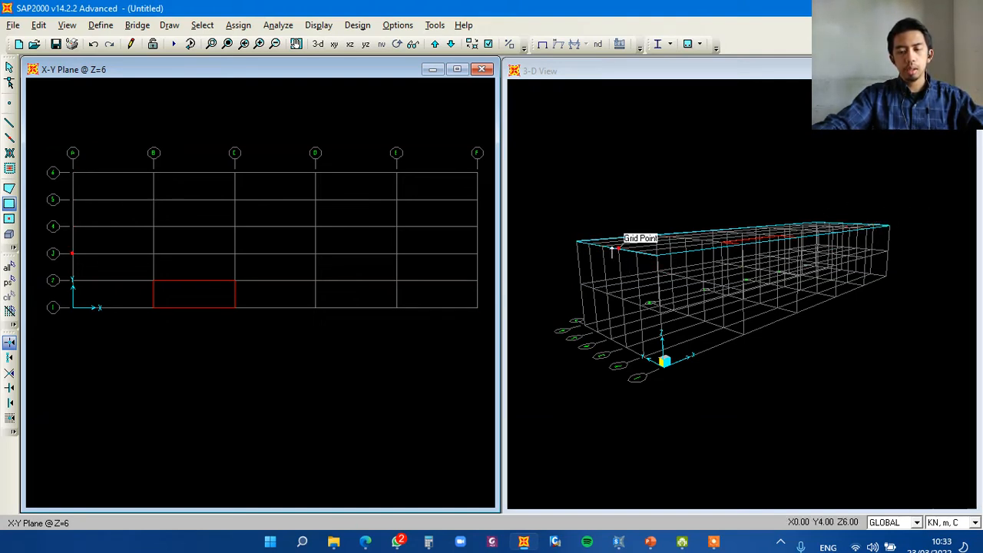
pyautogui.click(9, 67)
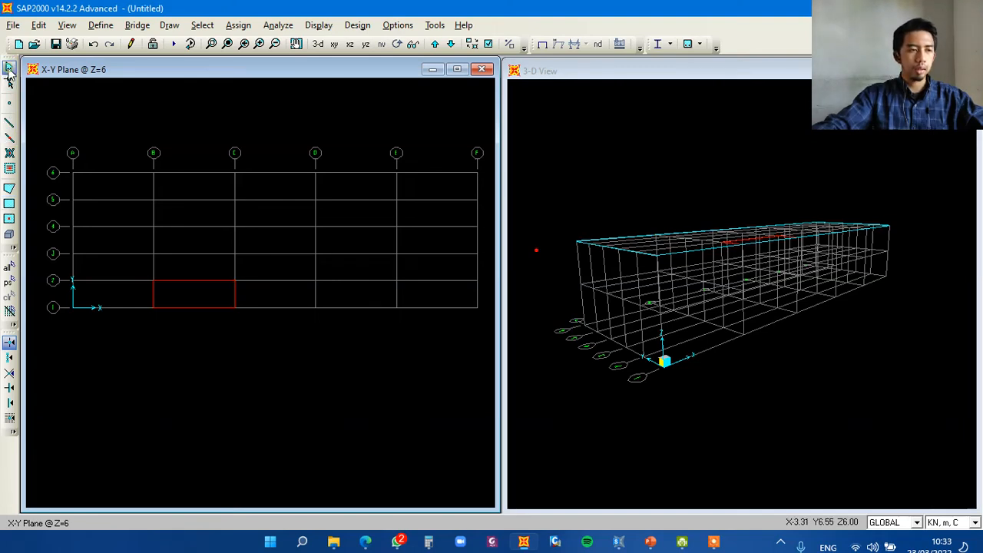
pyautogui.moveTo(296, 232); pyautogui.dragTo(139, 361)
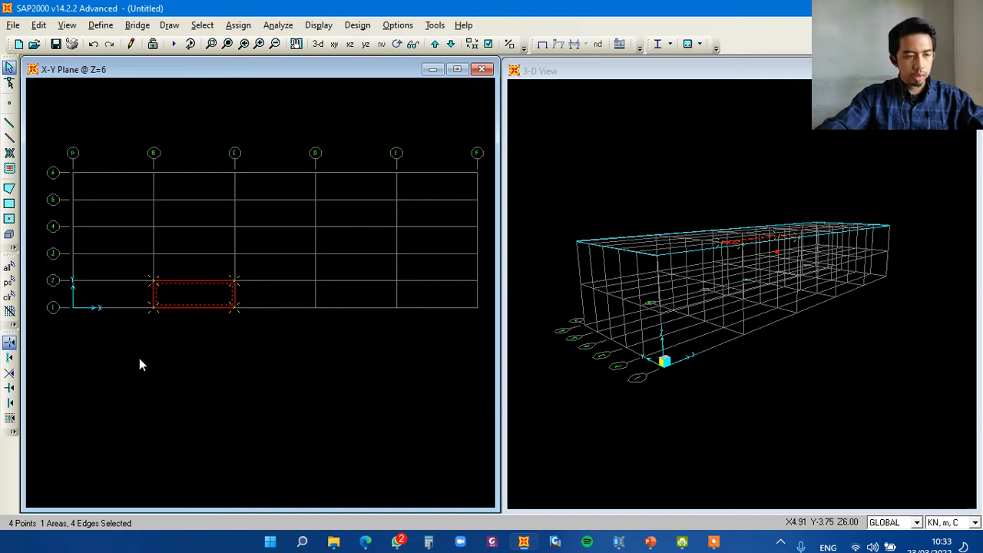
pyautogui.press('Delete')
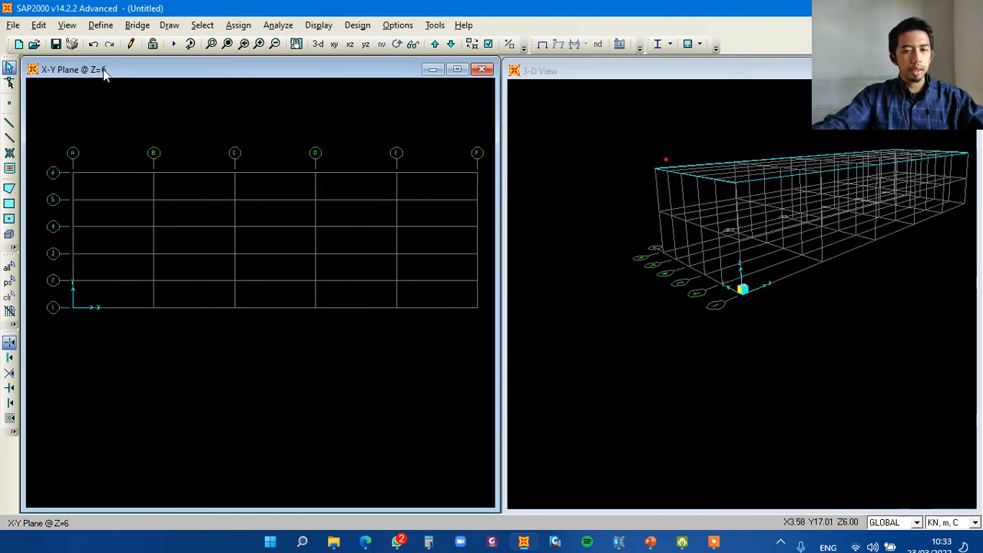
# Draw a rectangular area with section Pelat Bawah Gorong2 from grid point B-1 to grid point C-2 in the Z=0 plan.
pyautogui.click(452, 45)
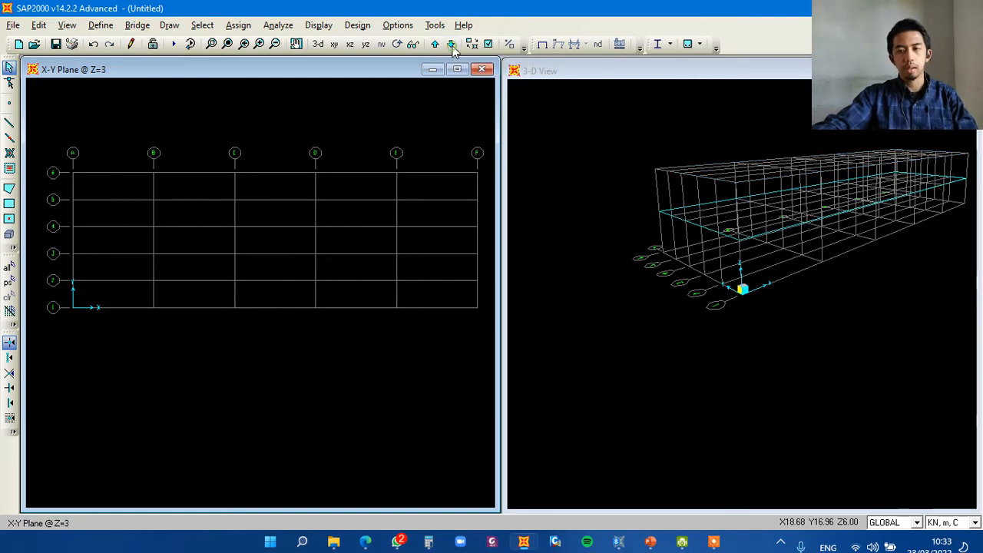
pyautogui.click(451, 45)
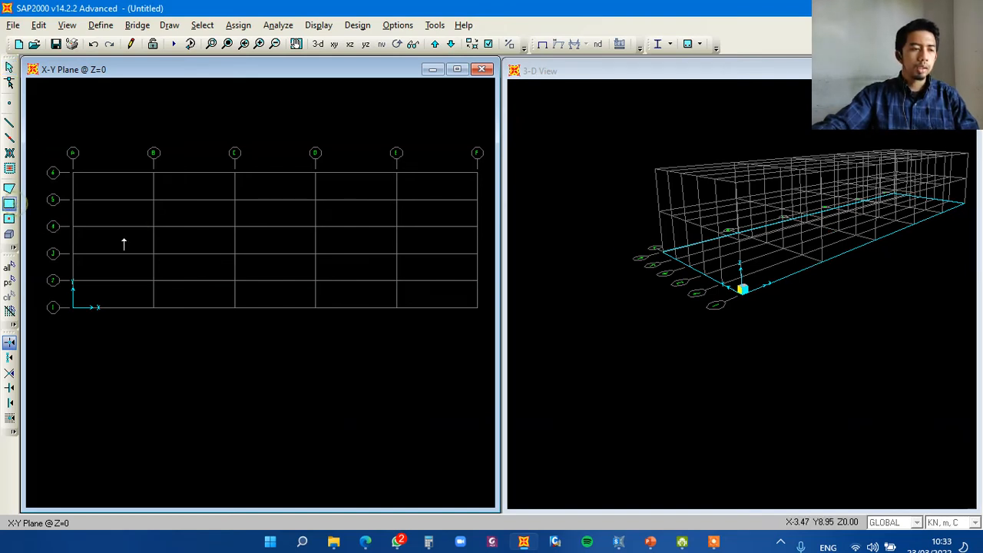
pyautogui.rightClick(219, 286)
pyautogui.moveTo(241, 347); pyautogui.dragTo(205, 374)
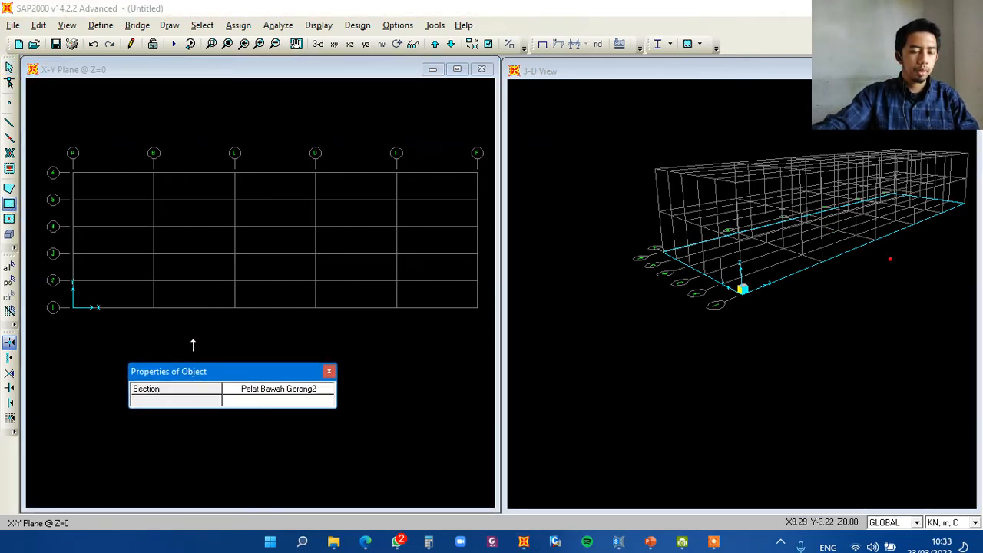
pyautogui.click(154, 309)
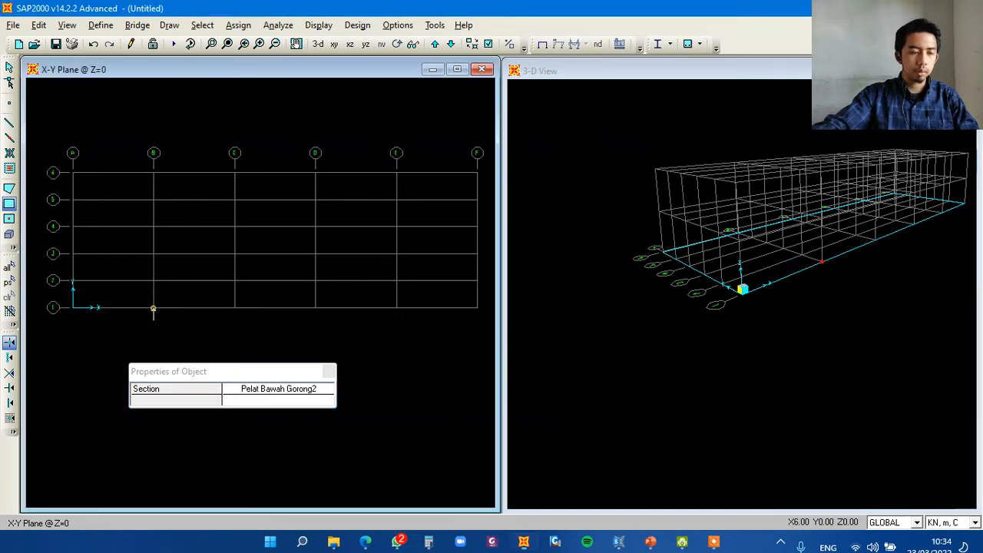
pyautogui.click(229, 288)
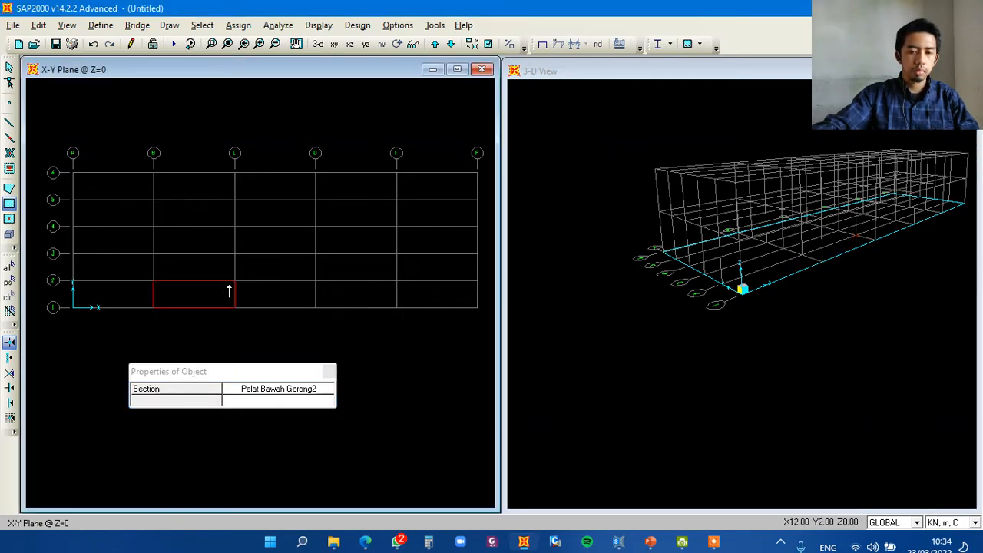
pyautogui.click(328, 373)
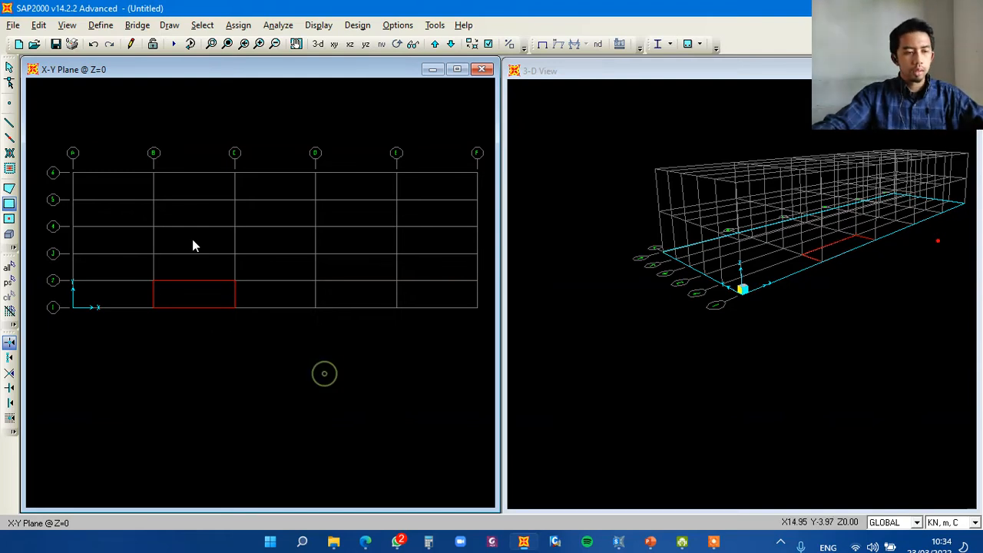
# Turn on Fill Objects in the 3-D view and bring the rectangular area between grid lines B-C and 1-2 into sight.
pyautogui.click(604, 77)
pyautogui.moveTo(721, 196); pyautogui.dragTo(677, 244, button='middle')
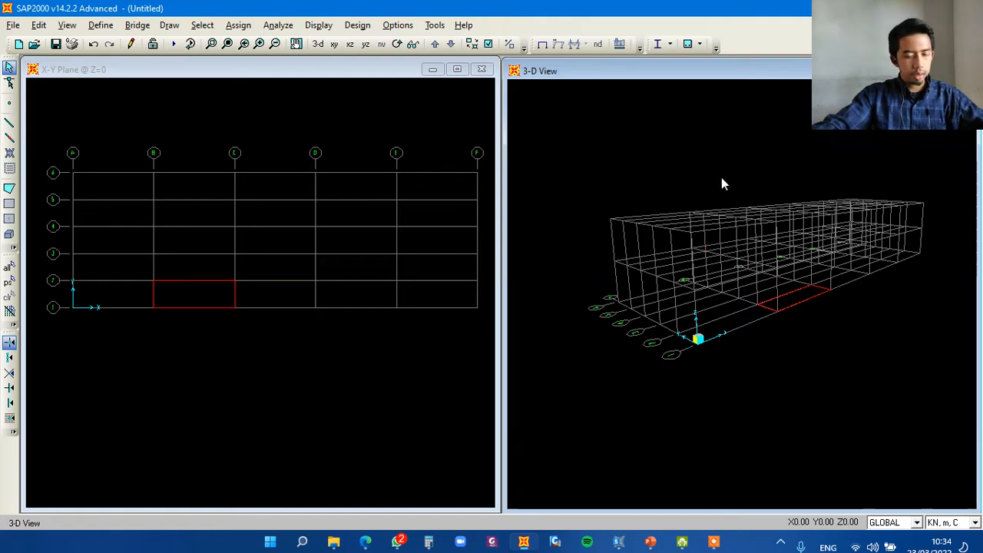
pyautogui.click(489, 43)
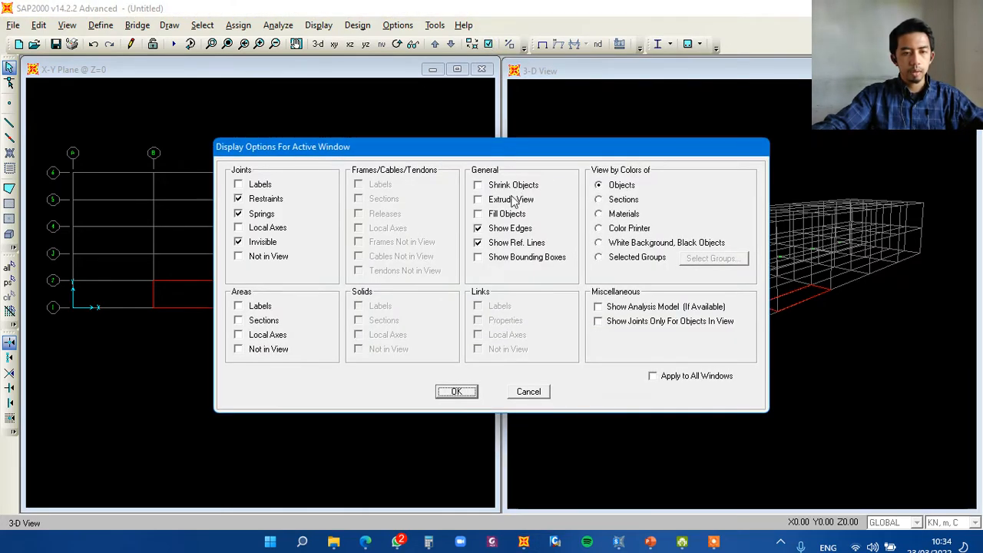
pyautogui.click(478, 213)
pyautogui.click(456, 391)
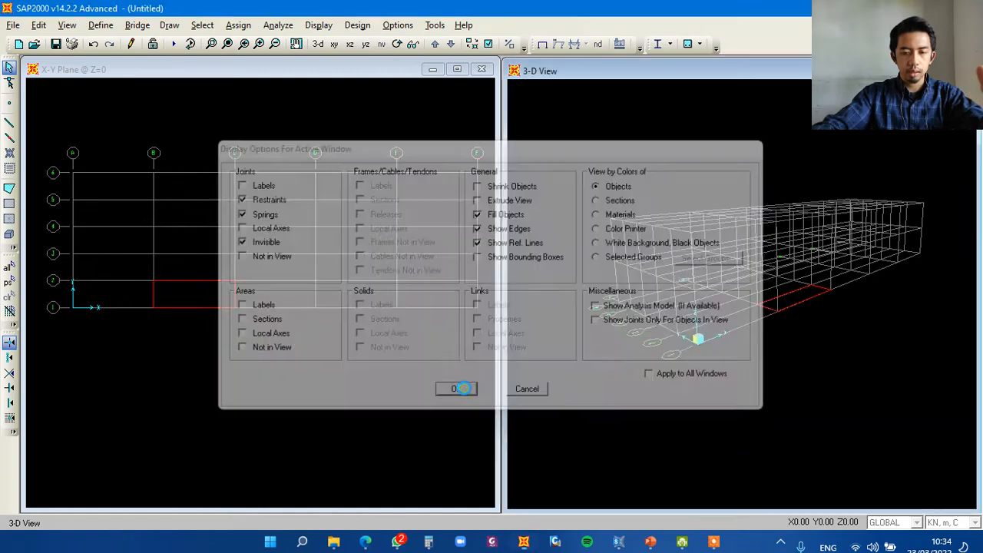
pyautogui.moveTo(828, 262); pyautogui.dragTo(761, 301, button='middle')
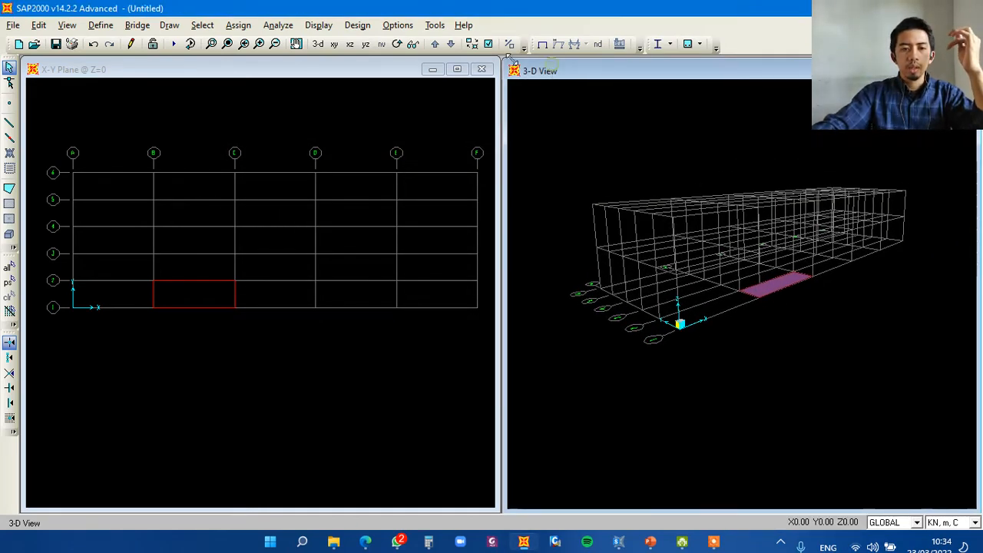
# Turn on Extrude View and turn off Fill Objects in the 3-D view to show the slab's thickness.
pyautogui.hotkey('ctrl', 'w')
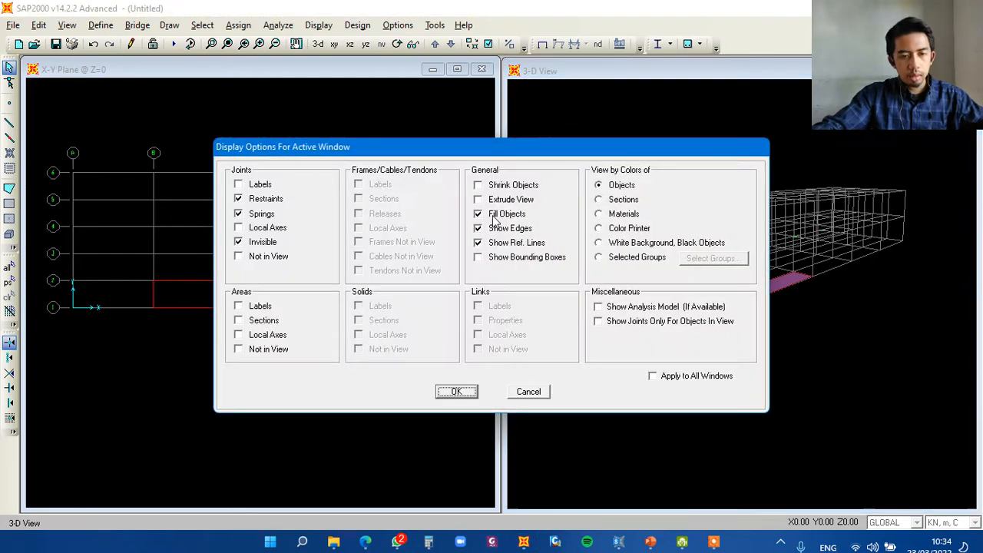
pyautogui.click(478, 200)
pyautogui.click(477, 214)
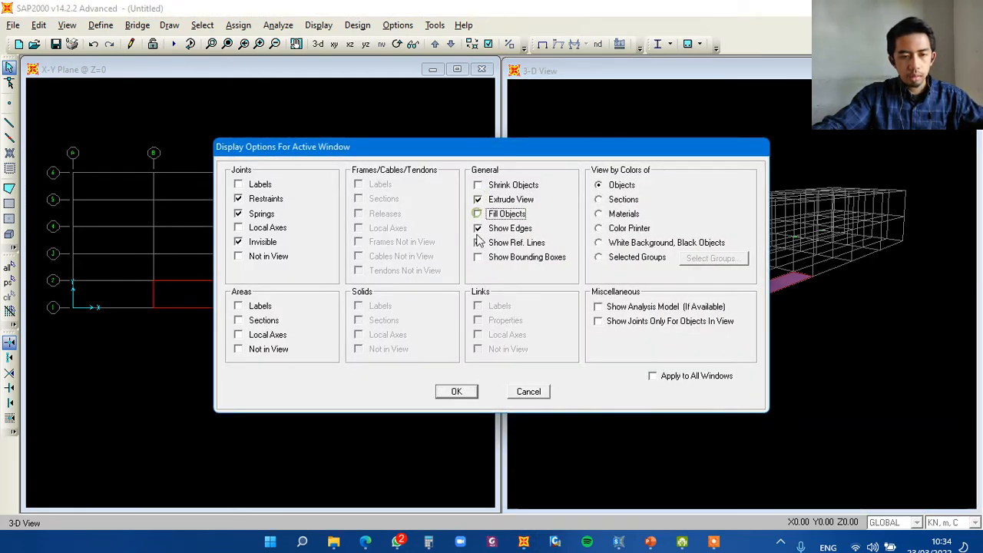
pyautogui.click(458, 391)
pyautogui.keyDown('shift'); pyautogui.moveTo(785, 222); pyautogui.dragTo(780, 291, button='middle'); pyautogui.keyUp('shift')
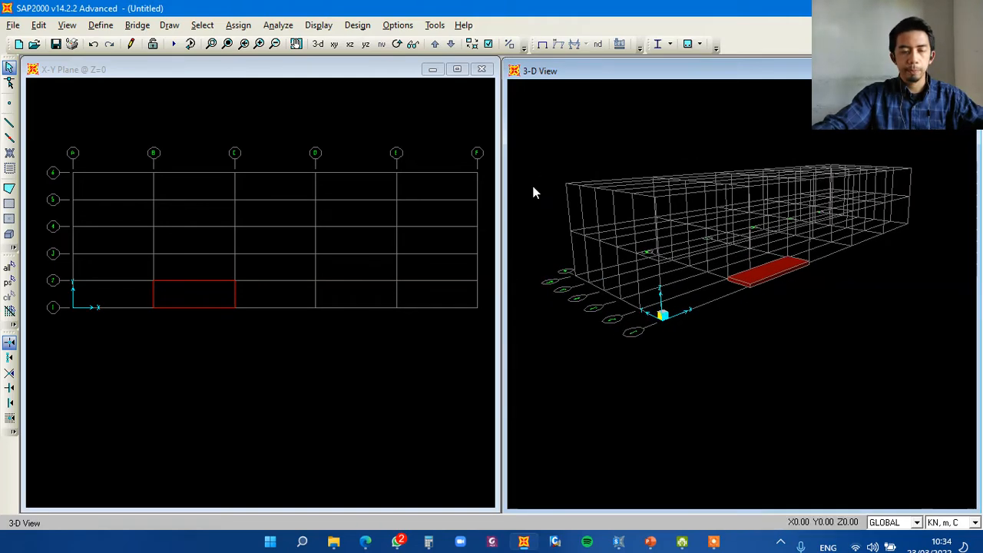
# Display area labels in the Z=0 plan and inspect the label of the rectangular area between B-1 and C-2 up close.
pyautogui.click(277, 115)
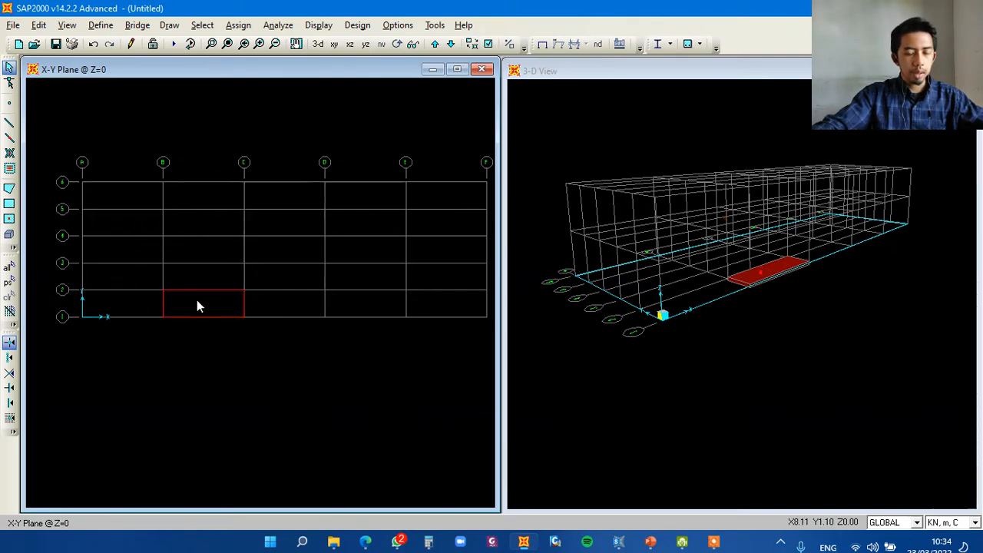
pyautogui.hotkey('ctrl', 'w')
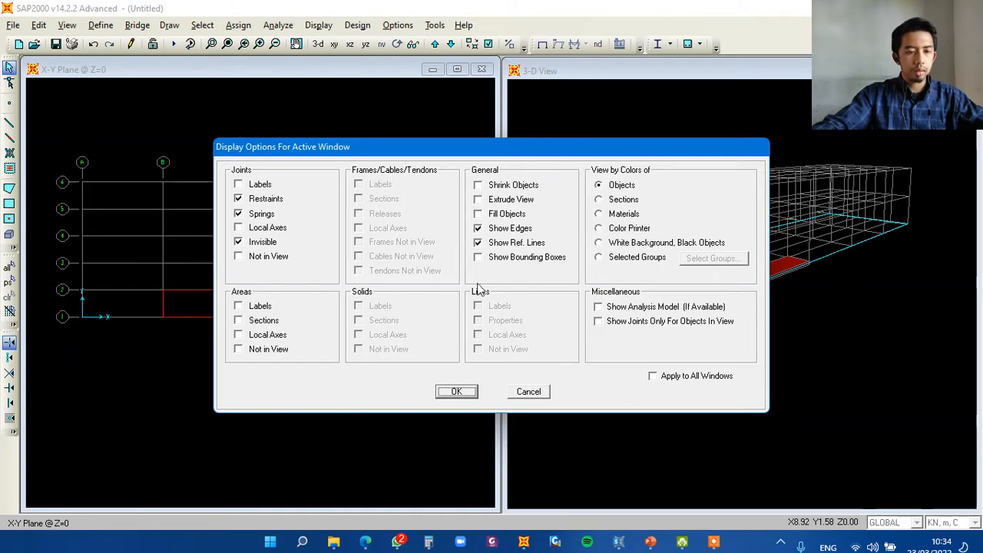
pyautogui.moveTo(376, 153); pyautogui.dragTo(519, 173)
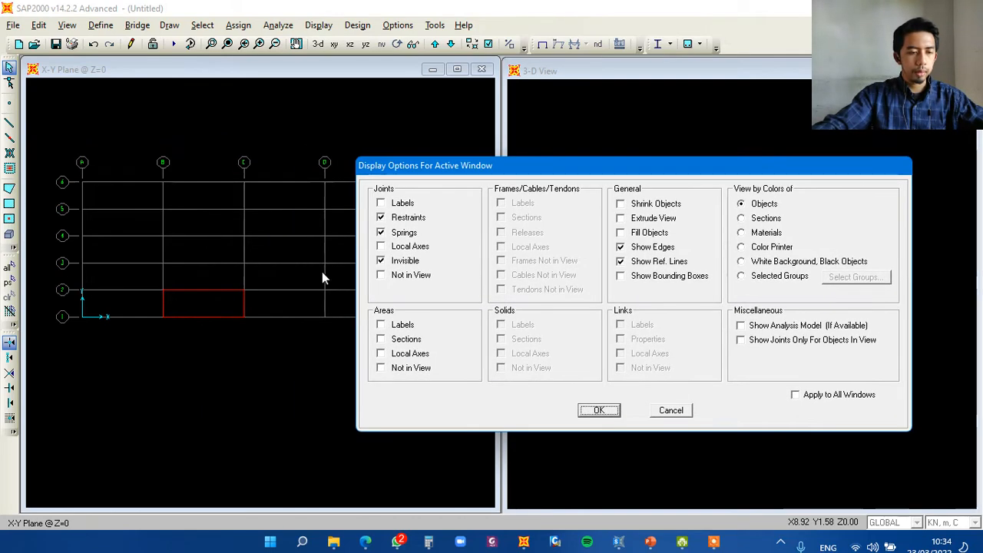
pyautogui.click(382, 325)
pyautogui.click(597, 410)
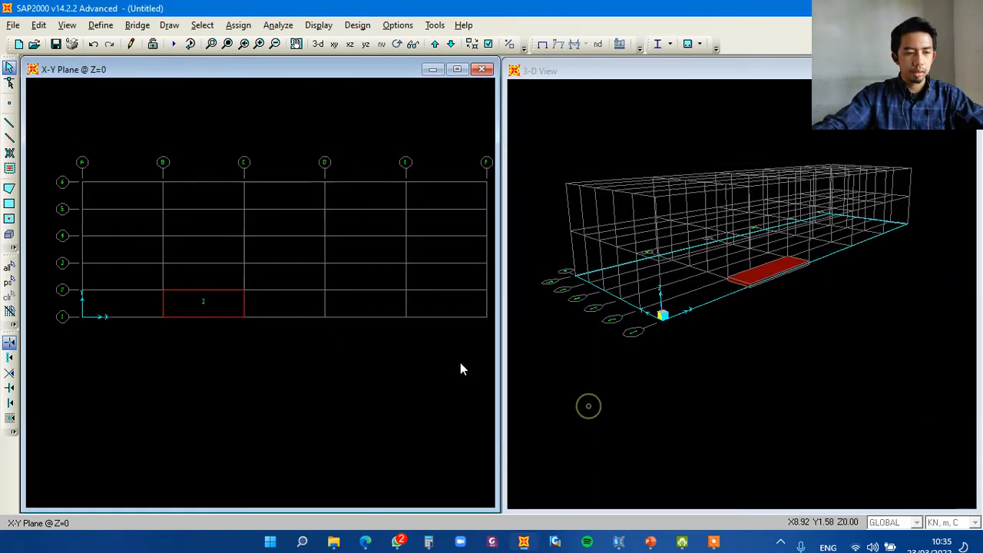
pyautogui.scroll(3, 198, 306)
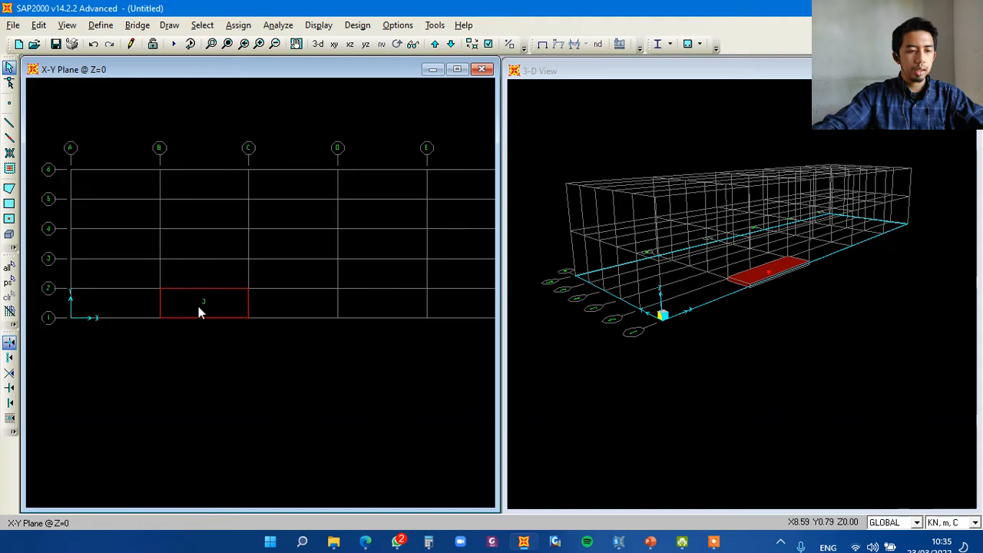
pyautogui.click(211, 44)
pyautogui.moveTo(130, 258); pyautogui.dragTo(280, 358)
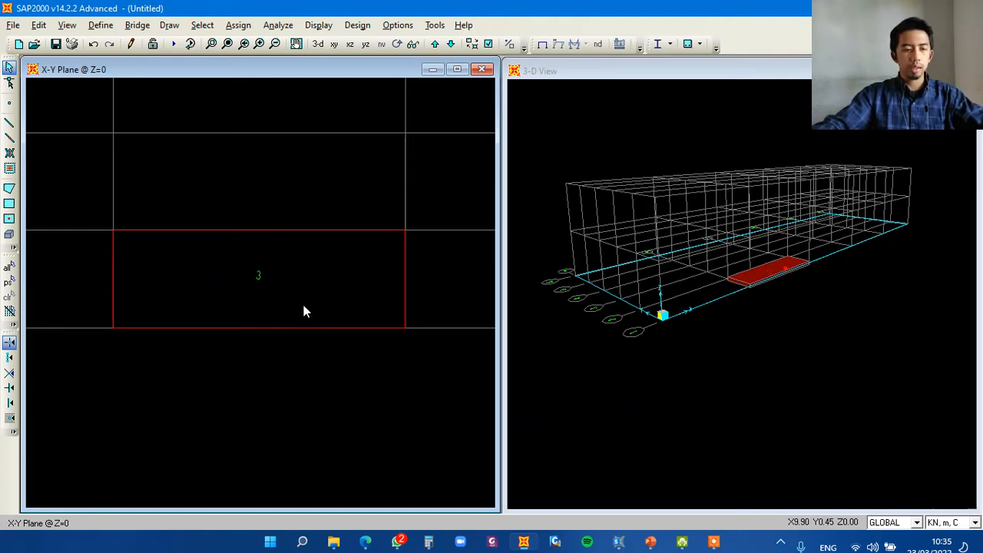
pyautogui.scroll(-2, 303, 306)
pyautogui.scroll(-2, 304, 311)
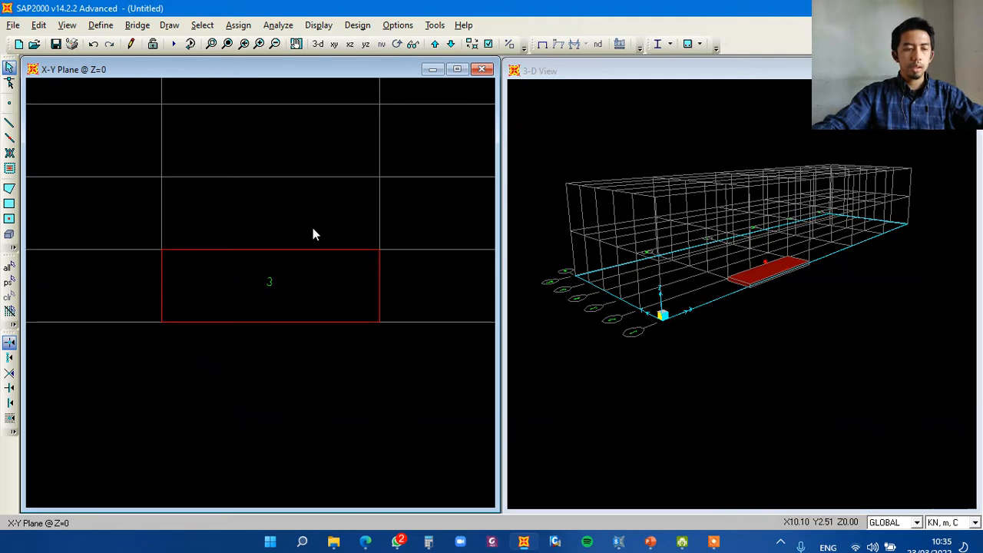
# Turn on Fill Objects and the area Local Axes display for the Z=0 plan view.
pyautogui.hotkey('ctrl', 'w')
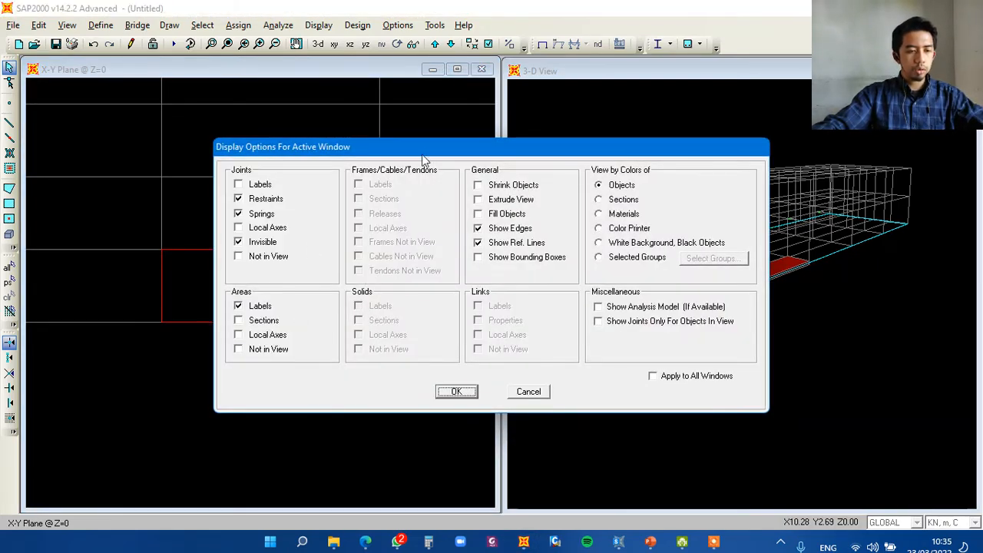
pyautogui.moveTo(434, 154); pyautogui.dragTo(558, 199)
pyautogui.click(601, 263)
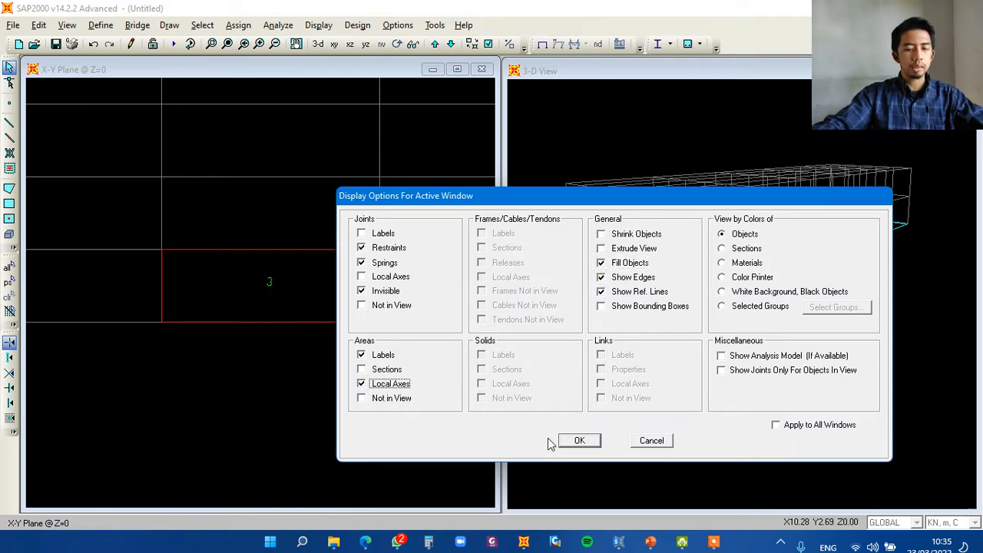
pyautogui.click(579, 440)
pyautogui.moveTo(318, 310); pyautogui.dragTo(310, 323, button='middle')
# Examine the local axes of the filled rectangular area from a close 3-D view in the plan's window.
pyautogui.click(318, 44)
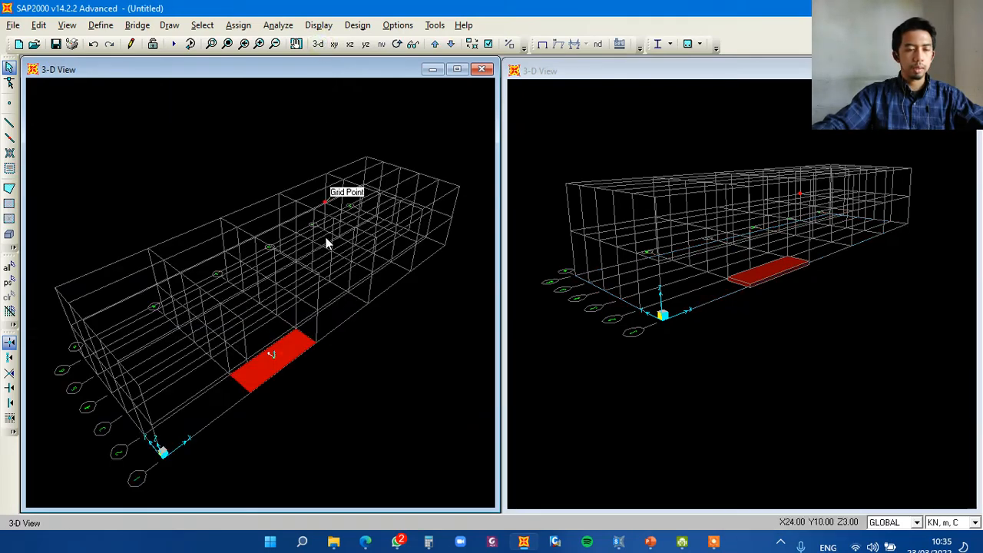
pyautogui.click(212, 44)
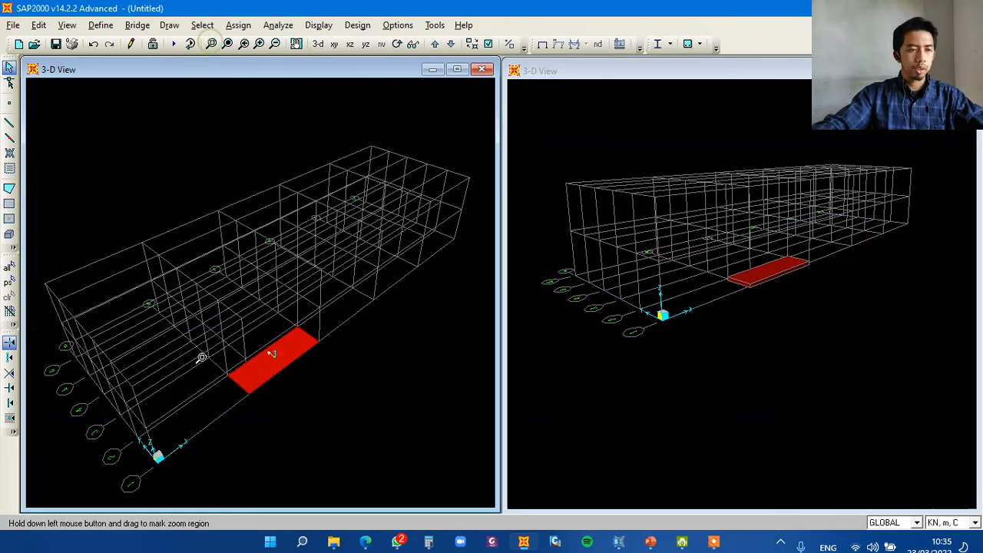
pyautogui.moveTo(351, 412); pyautogui.dragTo(352, 413)
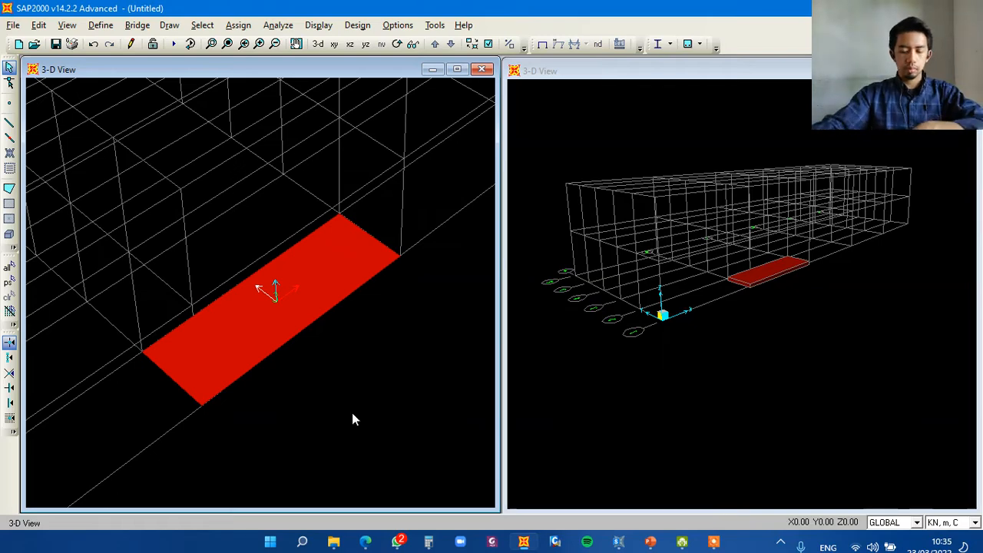
pyautogui.keyDown('shift'); pyautogui.moveTo(352, 413); pyautogui.dragTo(266, 339, button='middle'); pyautogui.keyUp('shift')
pyautogui.scroll(-3, 255, 329)
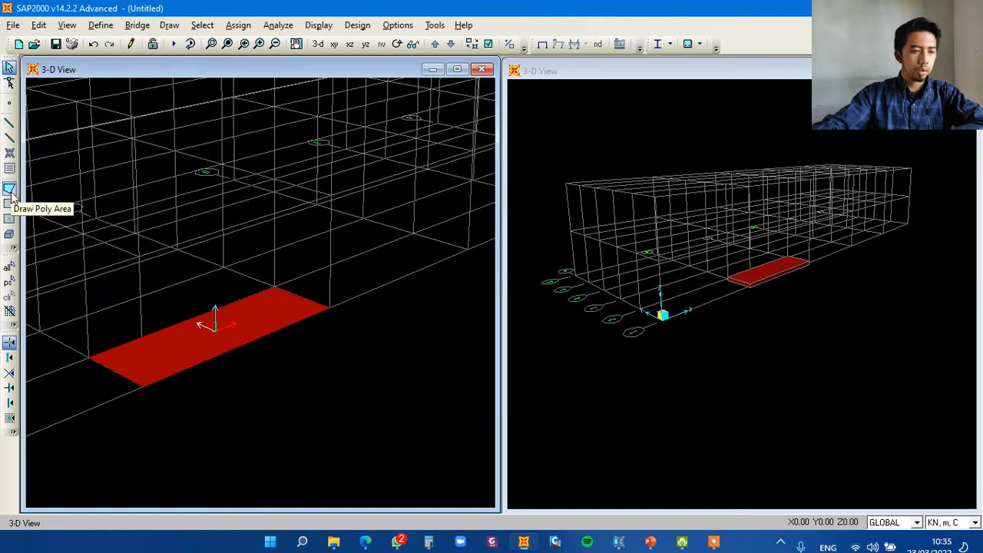
# Return to the Z=0 plan with Draw Rectangular Area started for section Pelat Bawah Gorong2, and make the separate 3-D view active.
pyautogui.click(335, 44)
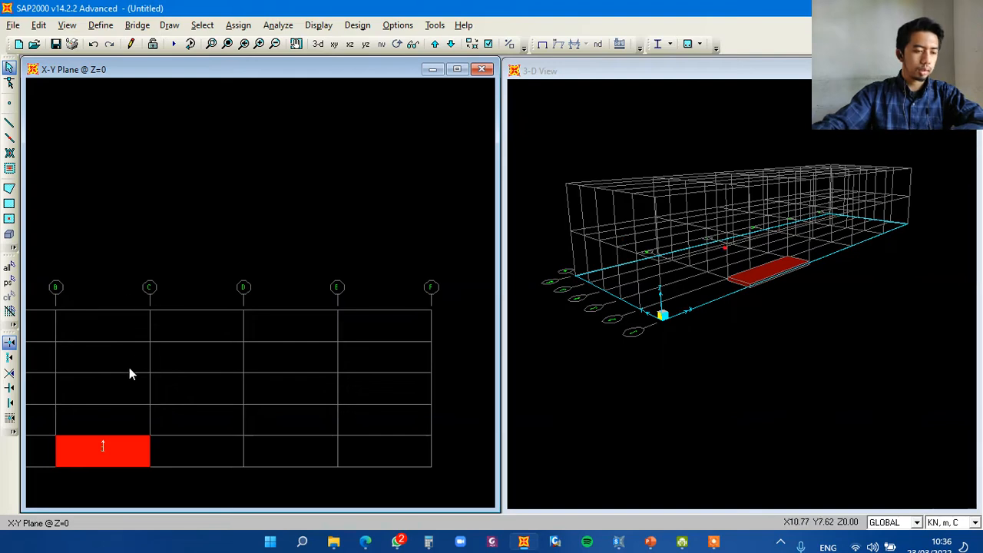
pyautogui.scroll(-1, 166, 419)
pyautogui.moveTo(171, 427); pyautogui.dragTo(186, 372, button='middle')
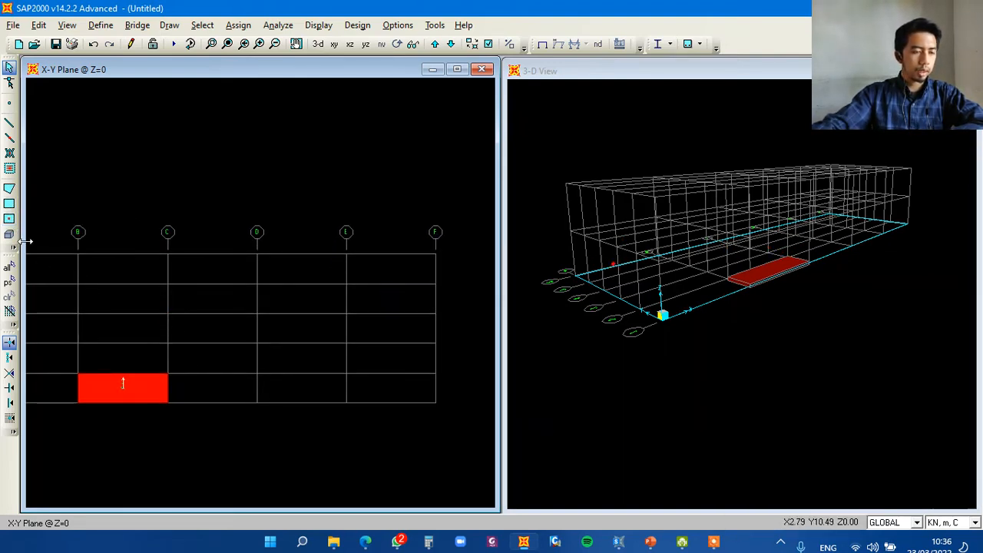
pyautogui.click(11, 206)
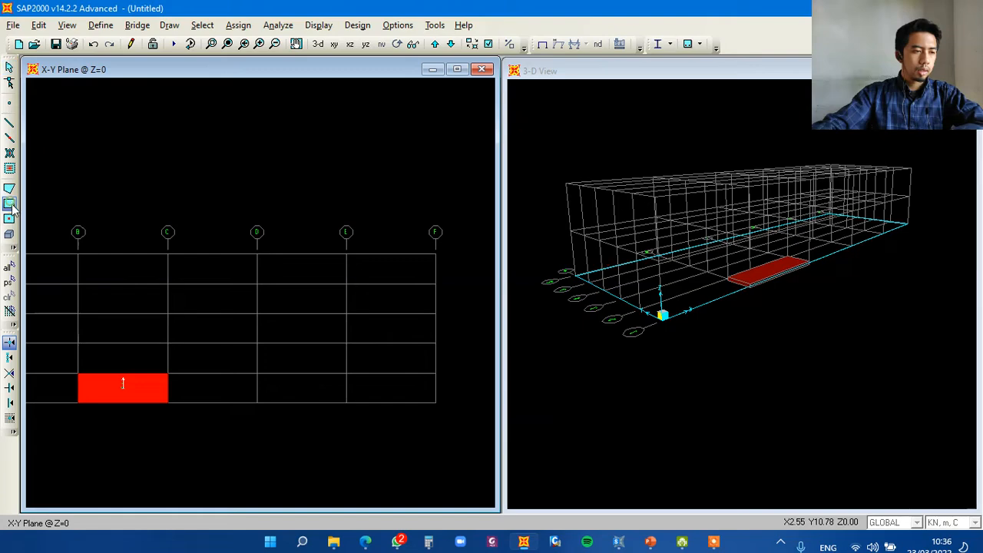
pyautogui.click(653, 70)
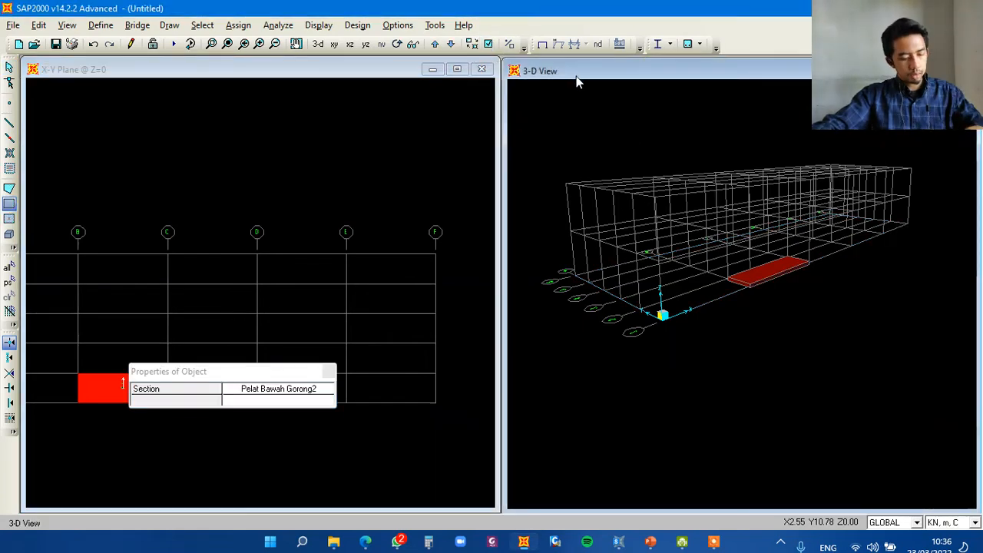
pyautogui.hotkey('ctrl', 'w')
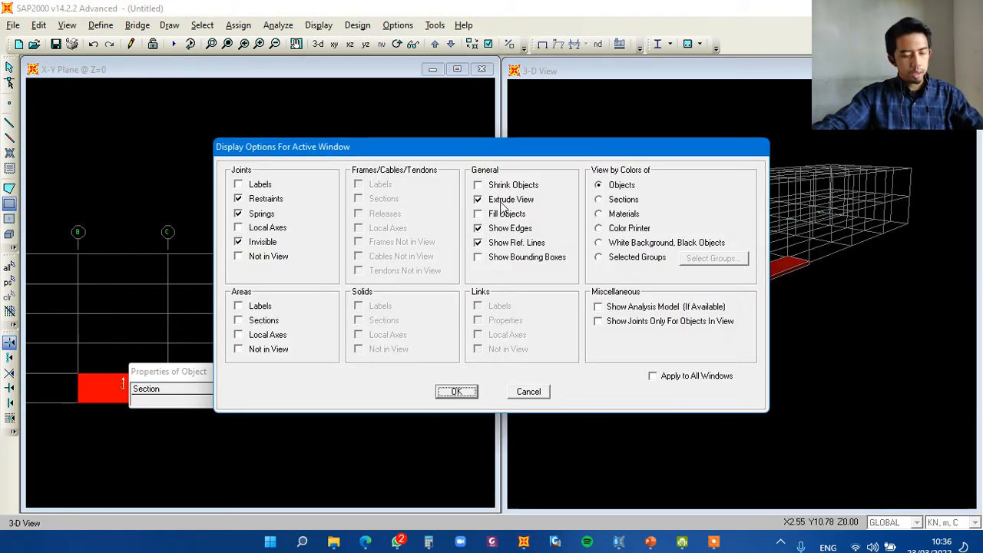
pyautogui.click(529, 391)
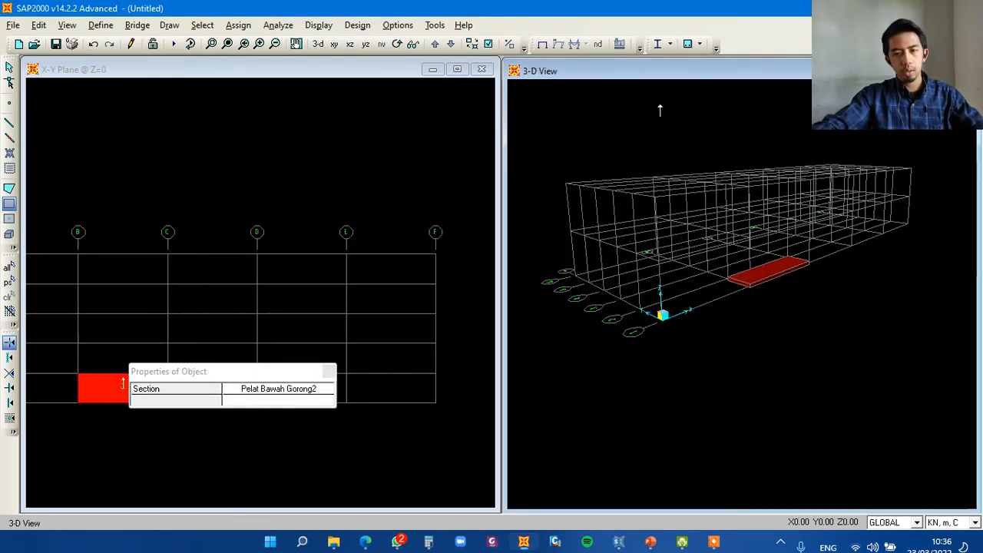
pyautogui.click(487, 44)
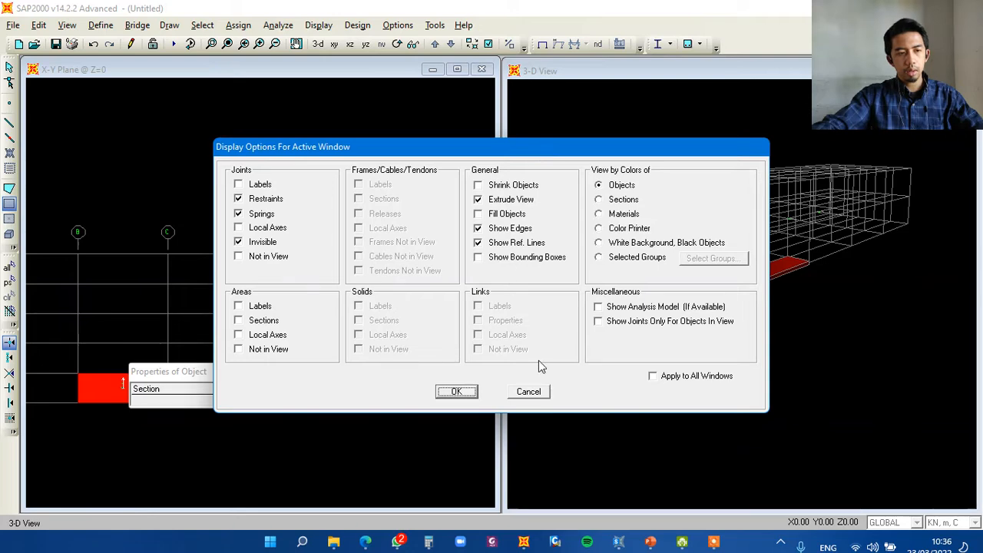
pyautogui.click(536, 396)
# In the 3-D view, turn off Extrude View and turn on Fill Objects and the area Local Axes display.
pyautogui.hotkey('ctrl', 'w')
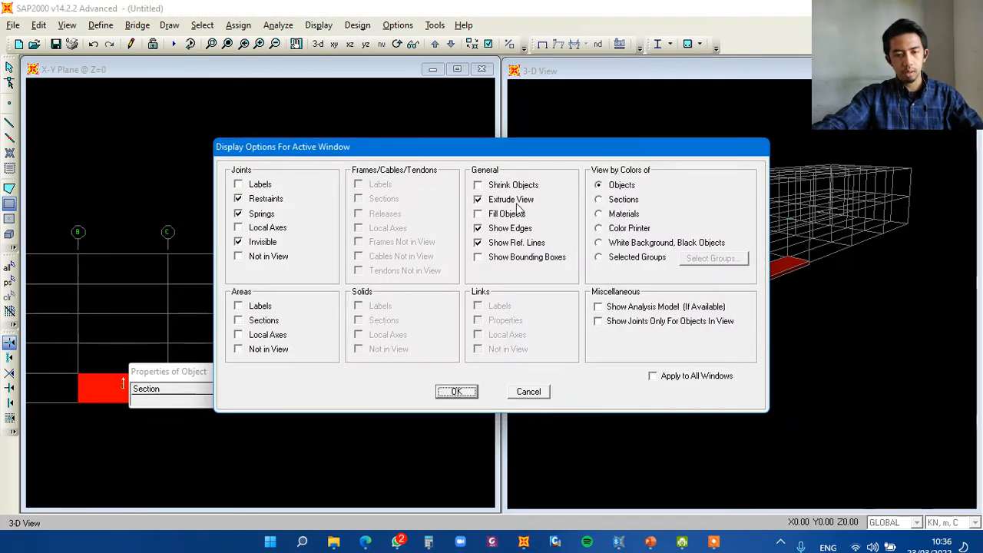
pyautogui.click(478, 214)
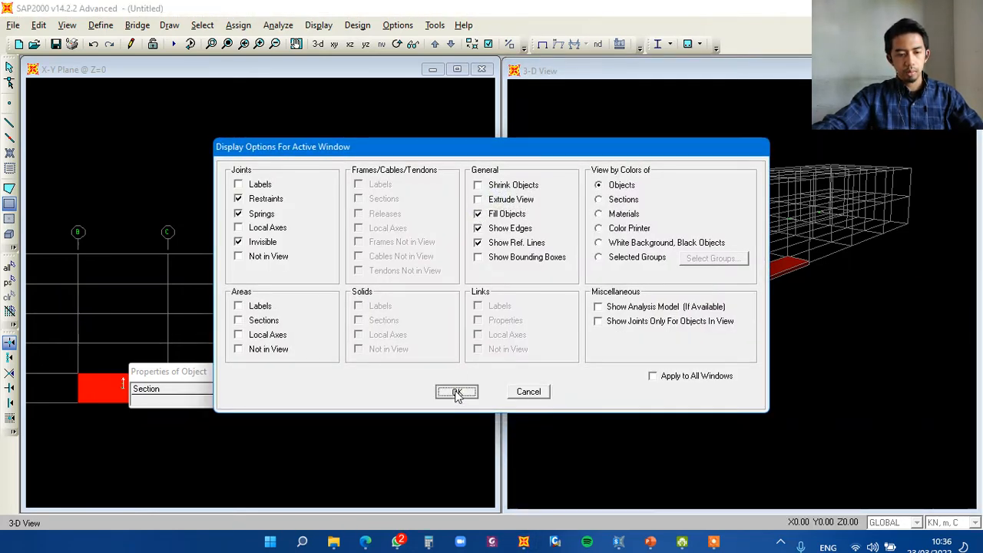
pyautogui.click(456, 392)
pyautogui.hotkey('ctrl', 'w')
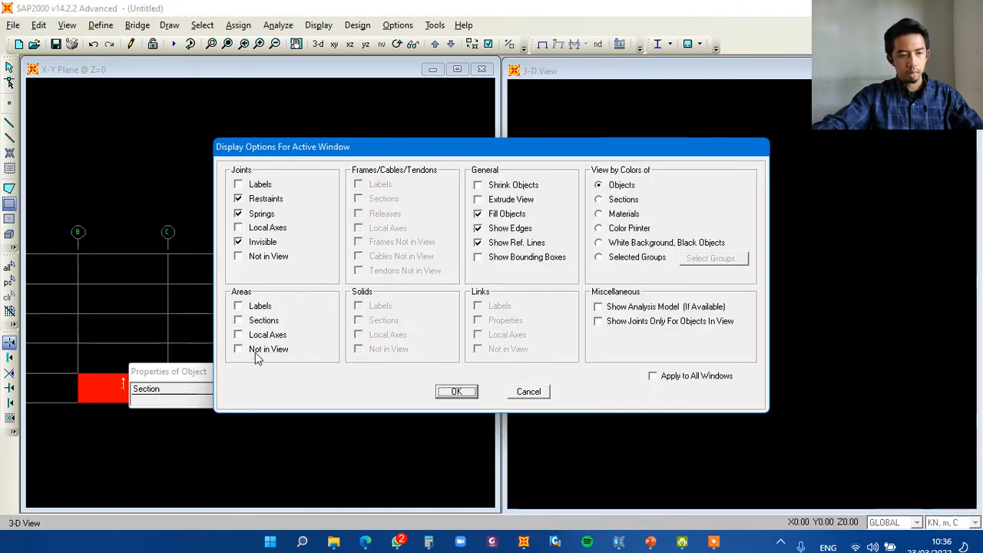
pyautogui.click(253, 338)
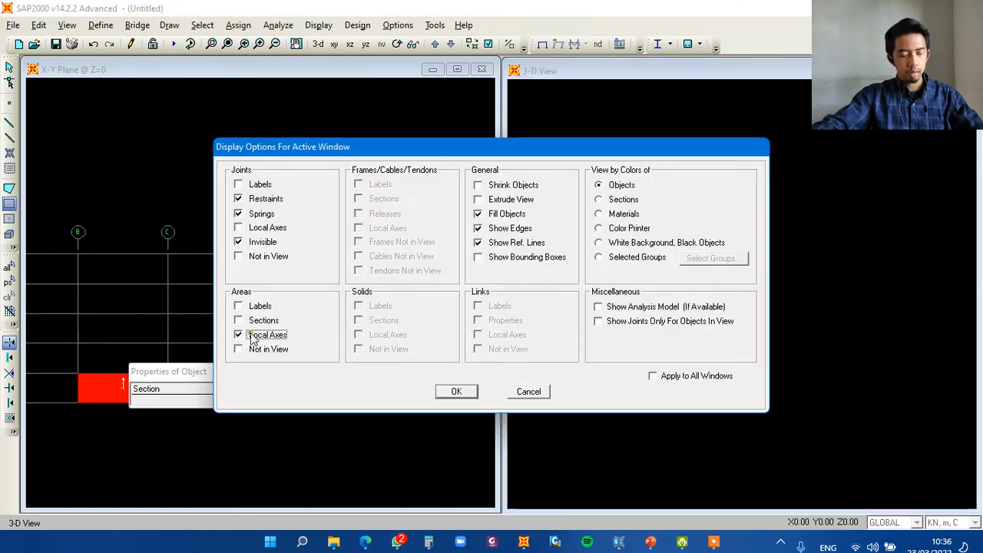
pyautogui.click(457, 392)
pyautogui.moveTo(755, 241); pyautogui.dragTo(652, 275, button='middle')
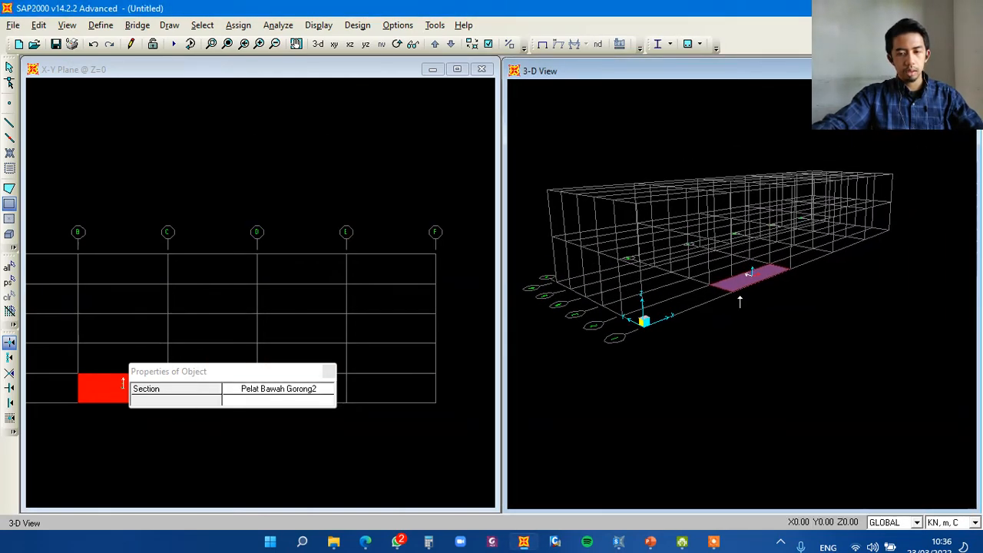
pyautogui.scroll(2, 740, 302)
# Move the object properties box clear of the Z=0 grid and draw a rectangular area from C-2 to D-1.
pyautogui.click(238, 69)
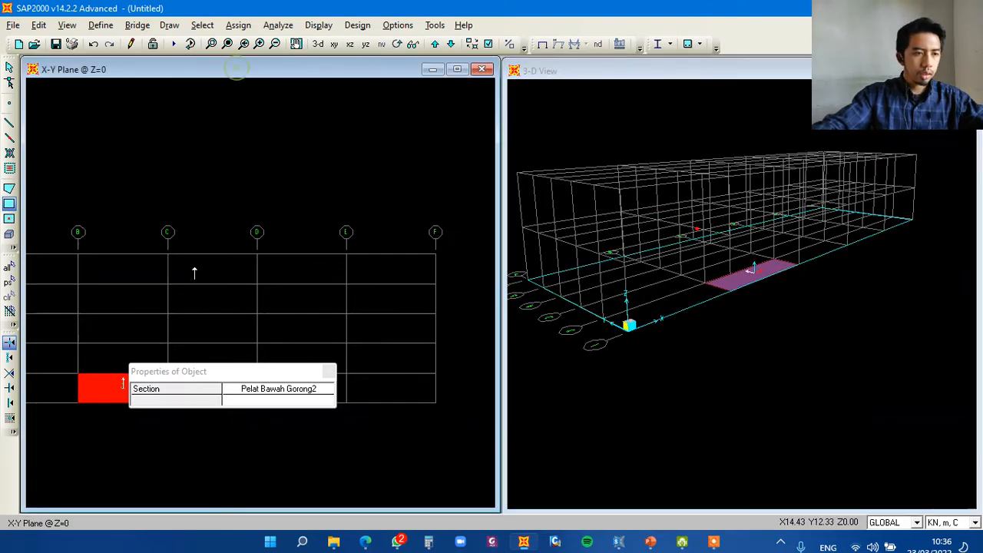
pyautogui.moveTo(278, 373); pyautogui.dragTo(315, 145)
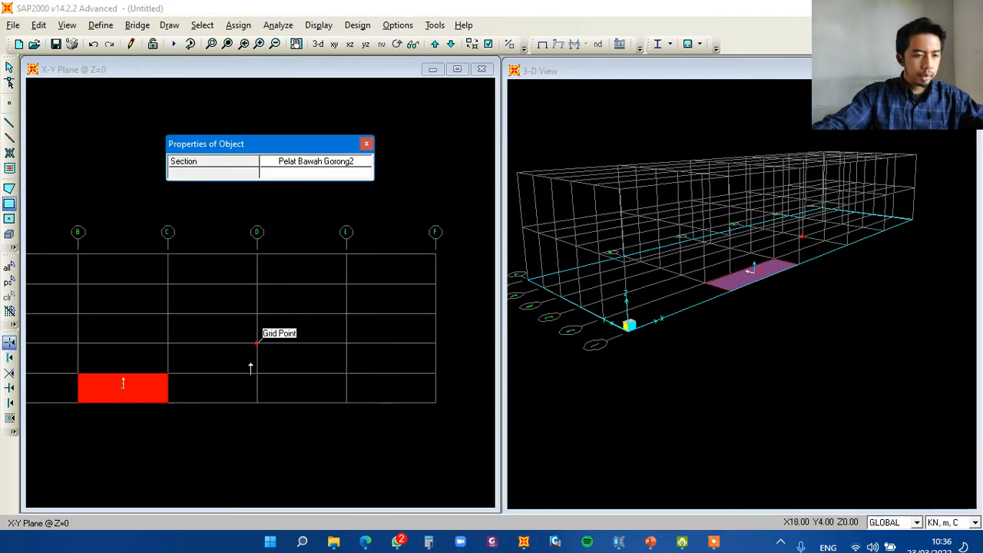
pyautogui.click(169, 375)
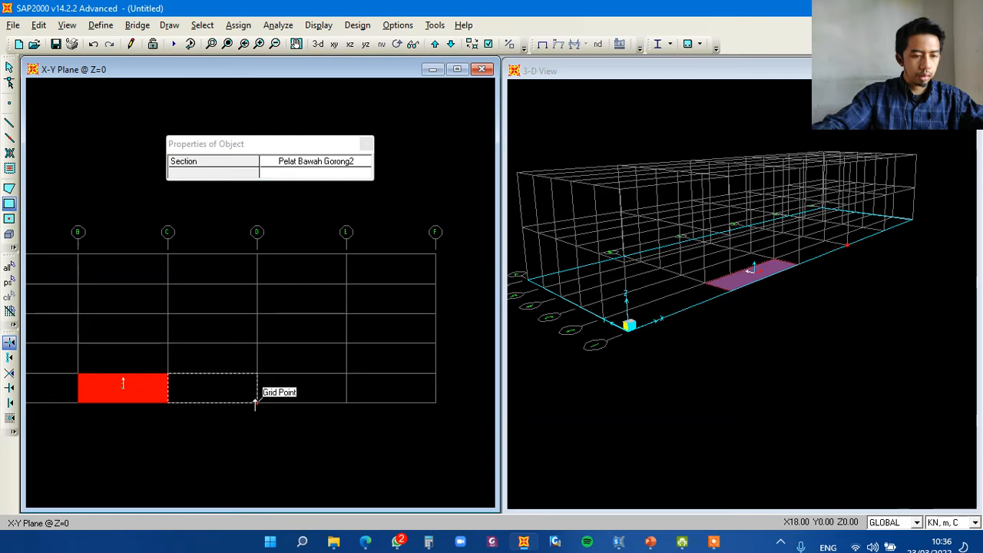
pyautogui.click(255, 401)
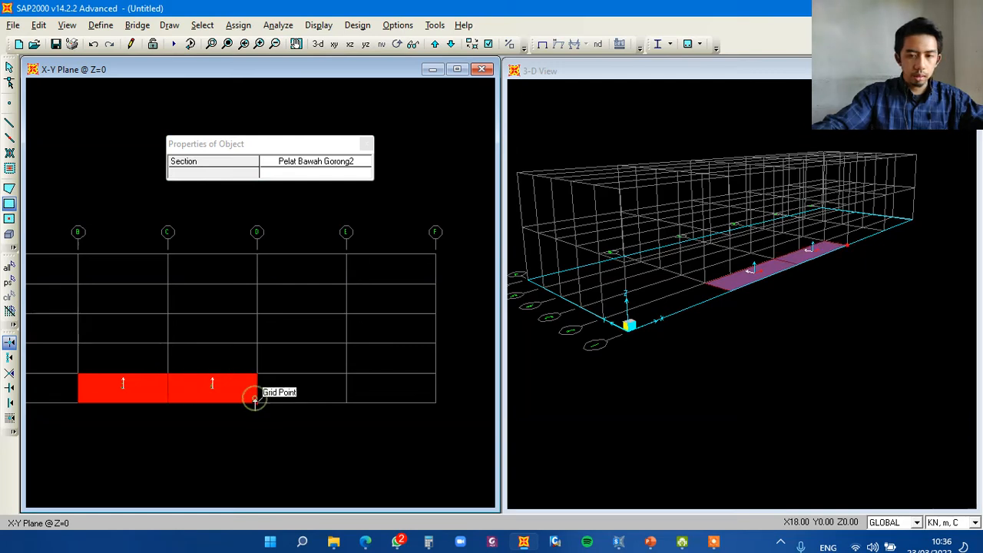
# Delete the rectangular area between C-1 and D-2 from the Z=0 plan.
pyautogui.click(10, 68)
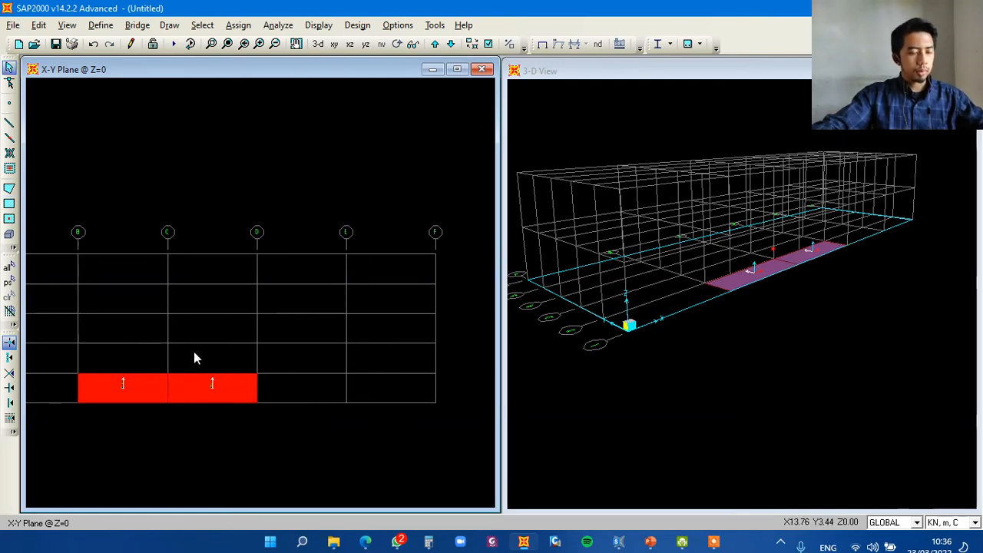
pyautogui.moveTo(248, 423); pyautogui.dragTo(281, 413, button='middle')
pyautogui.click(281, 384)
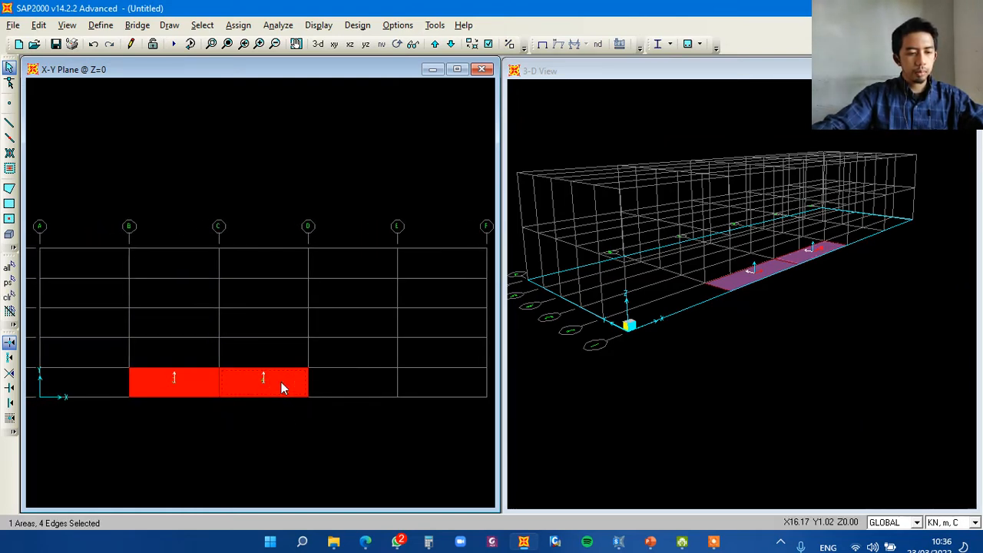
pyautogui.press('Delete')
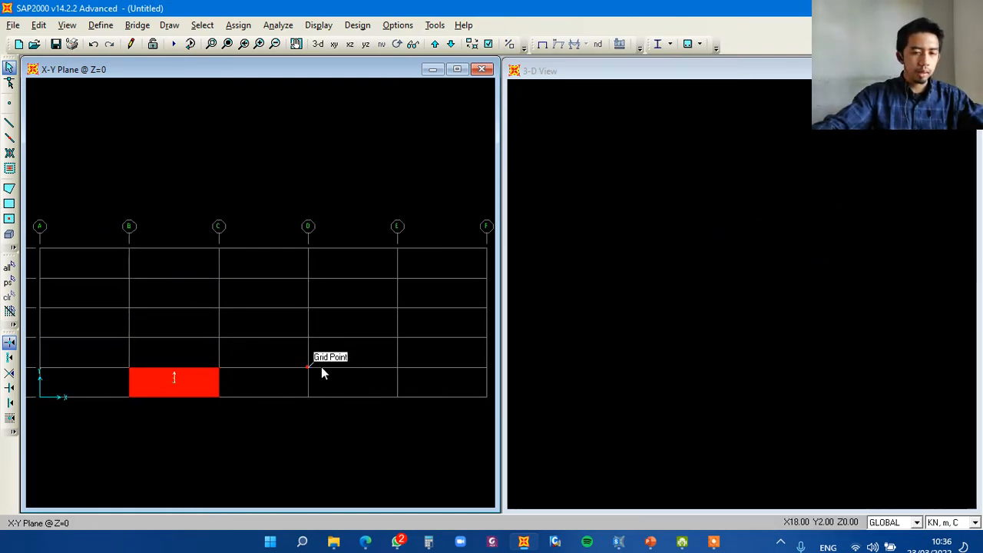
# Draw a Pelat Bawah Gorong2 rectangular area from B-3 to C-2 in the Z=0 plan.
pyautogui.click(517, 86)
pyautogui.click(228, 44)
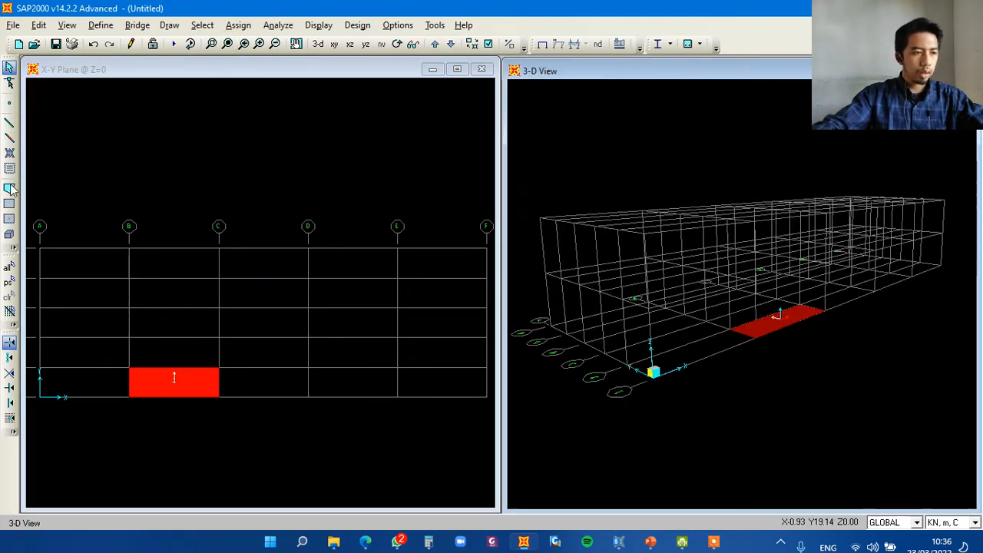
pyautogui.click(126, 71)
pyautogui.click(9, 203)
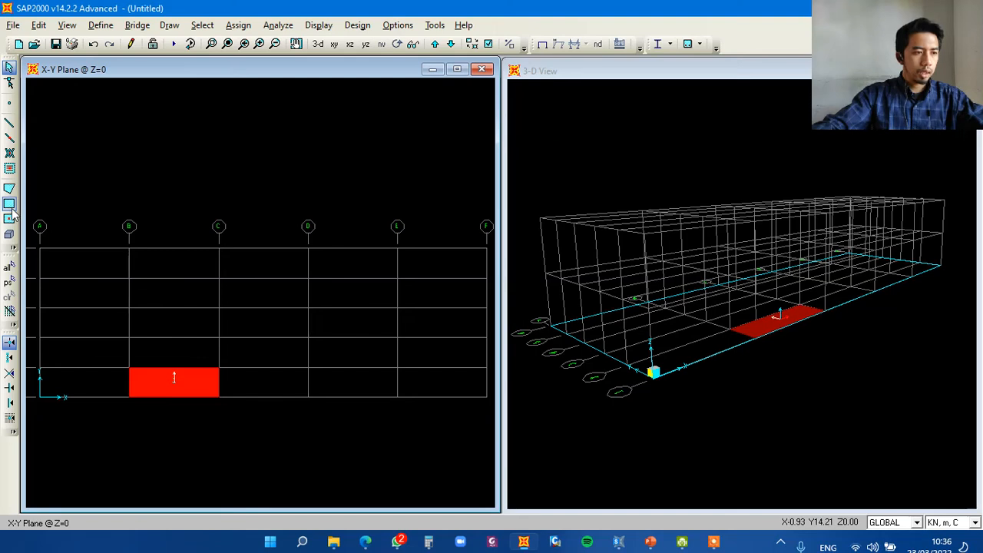
pyautogui.click(129, 338)
pyautogui.click(220, 368)
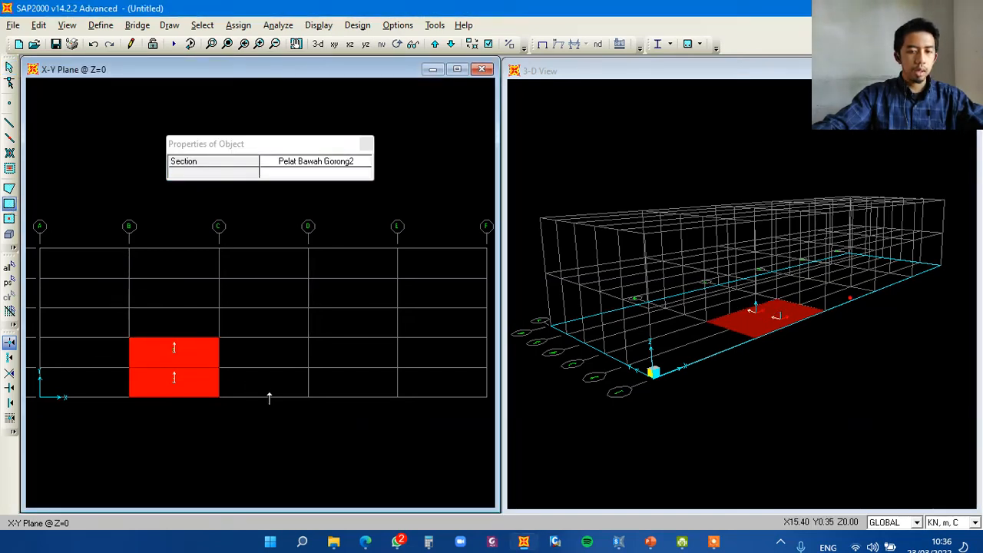
# Draw a Pelat Bawah Gorong2 rectangular area in the opposite corner order, from D-1 to C-2.
pyautogui.click(10, 203)
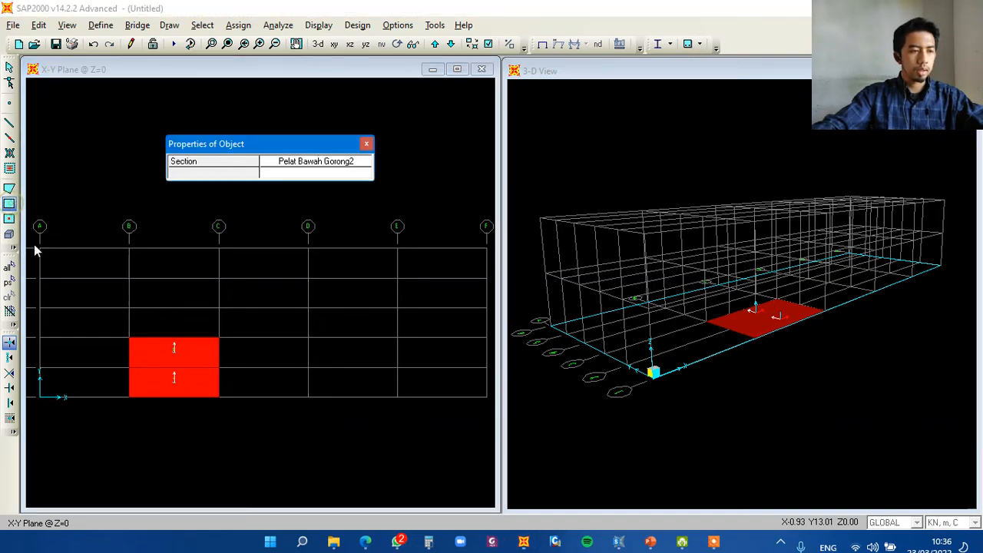
pyautogui.click(309, 397)
pyautogui.click(220, 370)
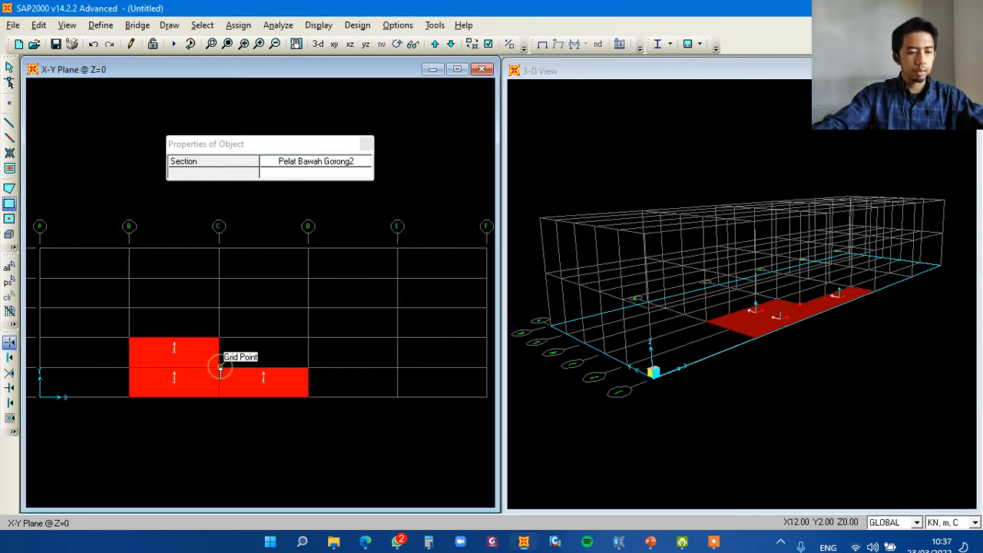
# Try drawing a rectangular area from D-3 to C-4 in the Z=0 plan and undo it.
pyautogui.moveTo(815, 319); pyautogui.dragTo(766, 337, button='middle')
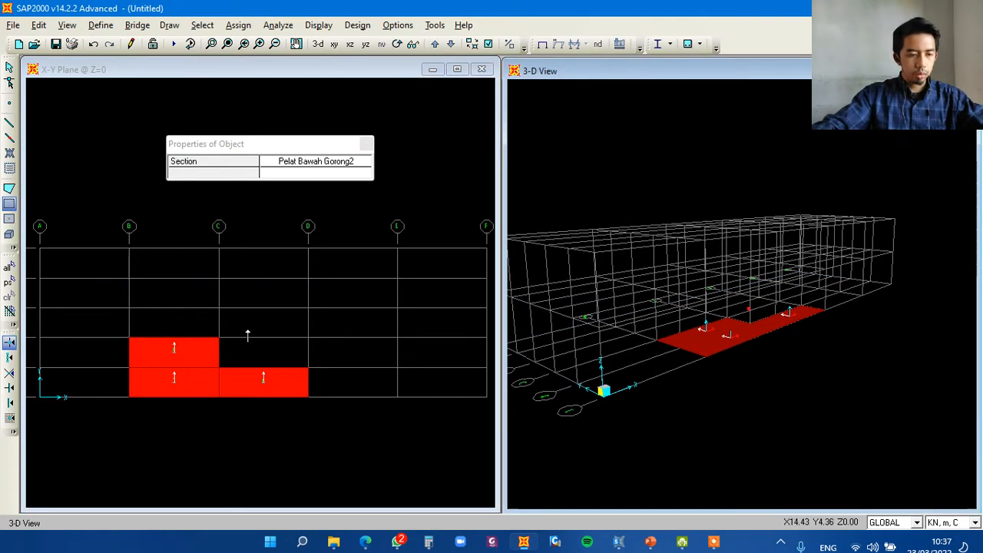
pyautogui.click(309, 337)
pyautogui.click(219, 308)
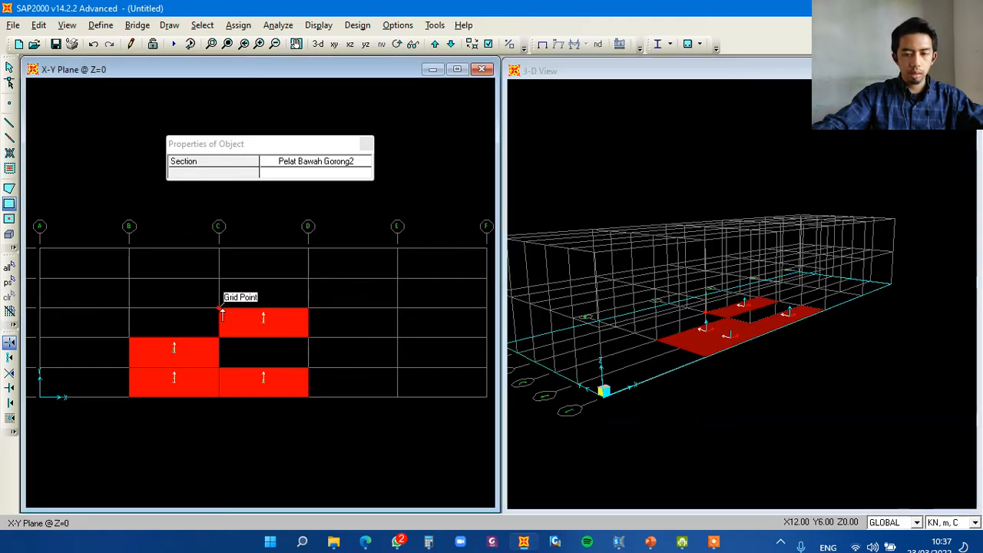
pyautogui.hotkey('ctrl', 'z')
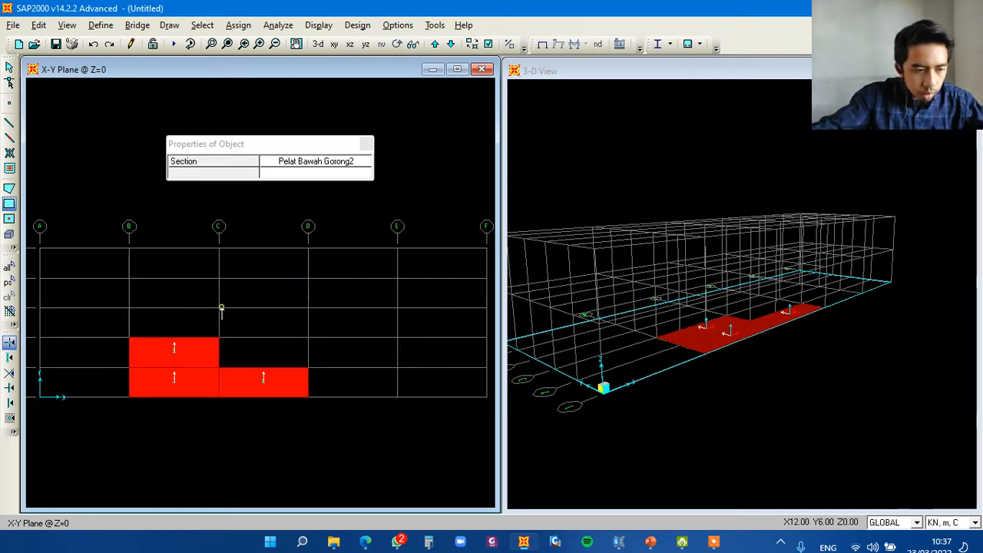
# Draw two stacked rectangular areas in the Z=0 plan, from C-4 to D-3 and from C-5 to D-4.
pyautogui.moveTo(220, 308); pyautogui.dragTo(311, 339)
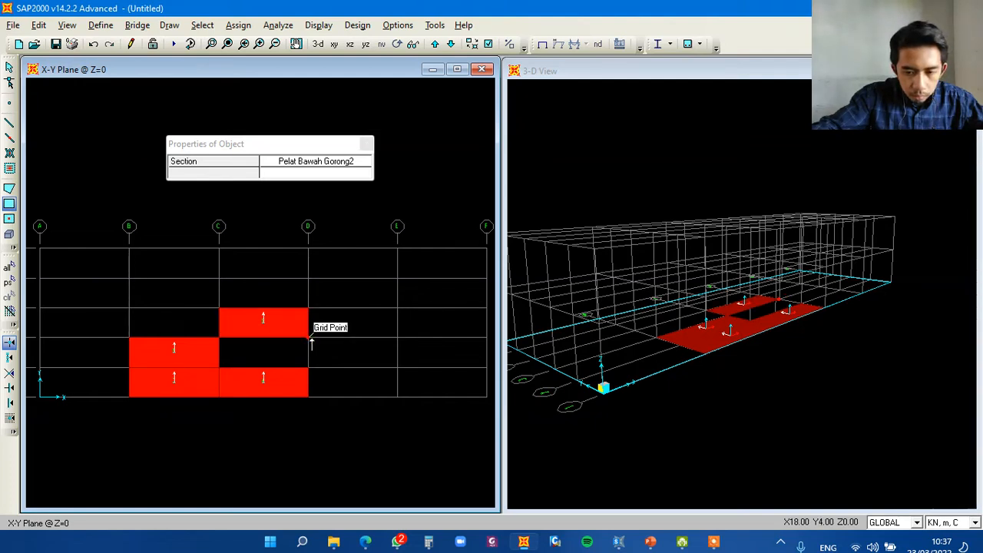
pyautogui.moveTo(220, 278); pyautogui.dragTo(311, 308)
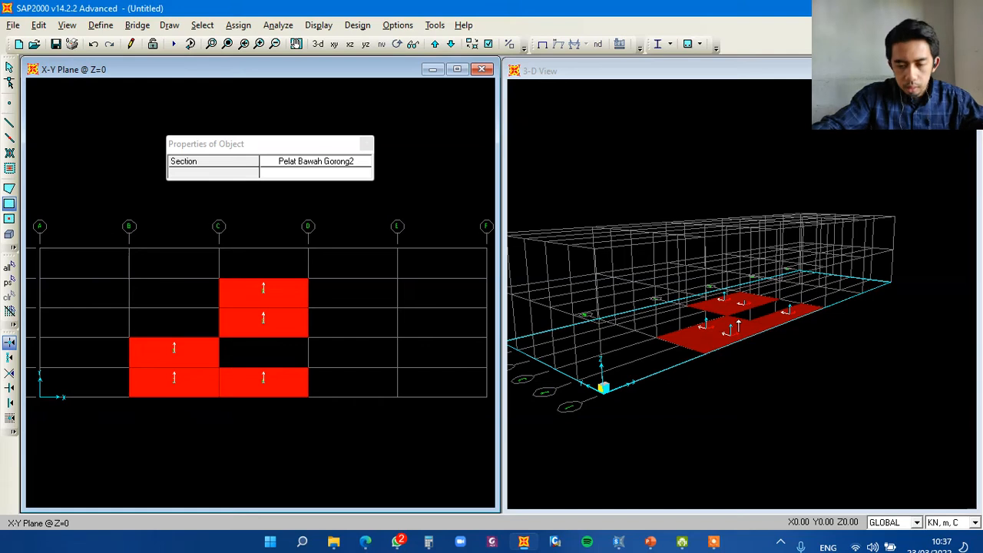
# Draw a Pelat Bawah Gorong2 poly area clockwise through D-3, E-3, E-2 and D-2.
pyautogui.click(9, 188)
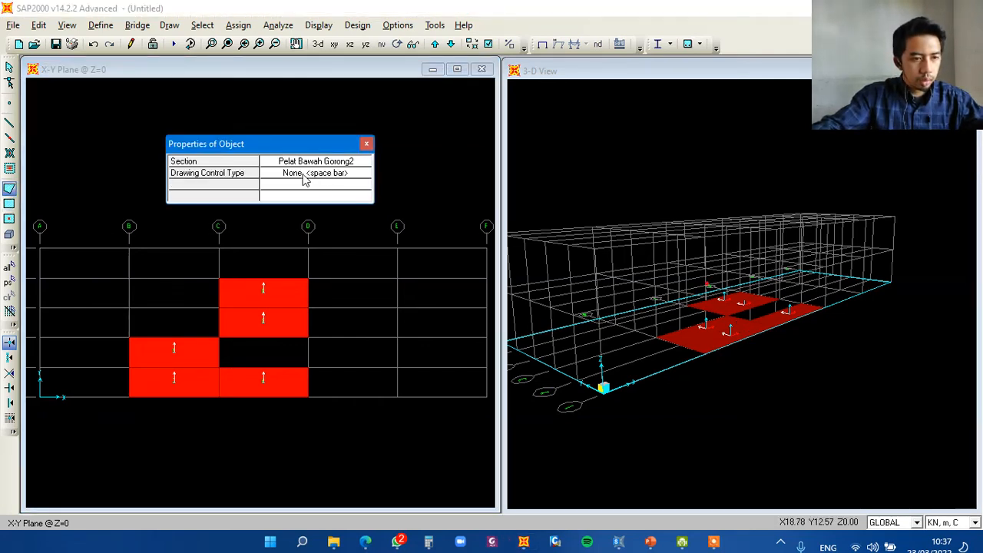
pyautogui.click(312, 340)
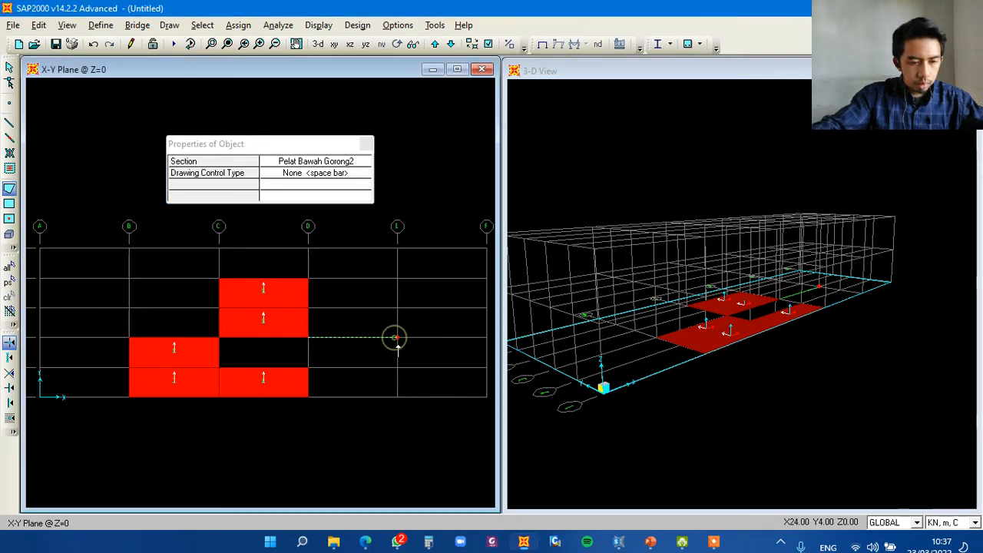
pyautogui.click(396, 338)
pyautogui.click(398, 368)
pyautogui.doubleClick(312, 369)
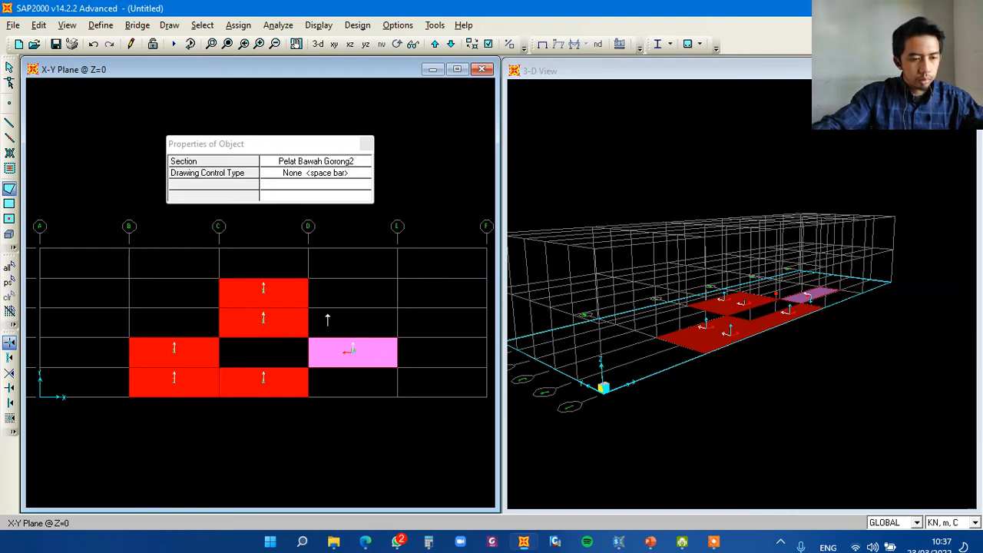
# Draw a second poly area counterclockwise through D-4, D-3, E-3 and E-4, and leave drawing mode.
pyautogui.click(308, 307)
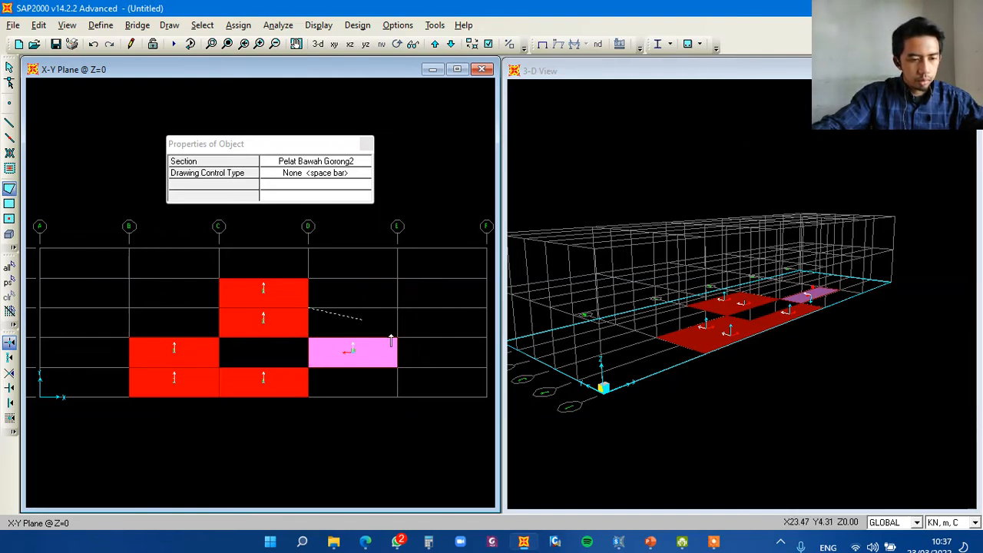
pyautogui.click(310, 339)
pyautogui.click(397, 337)
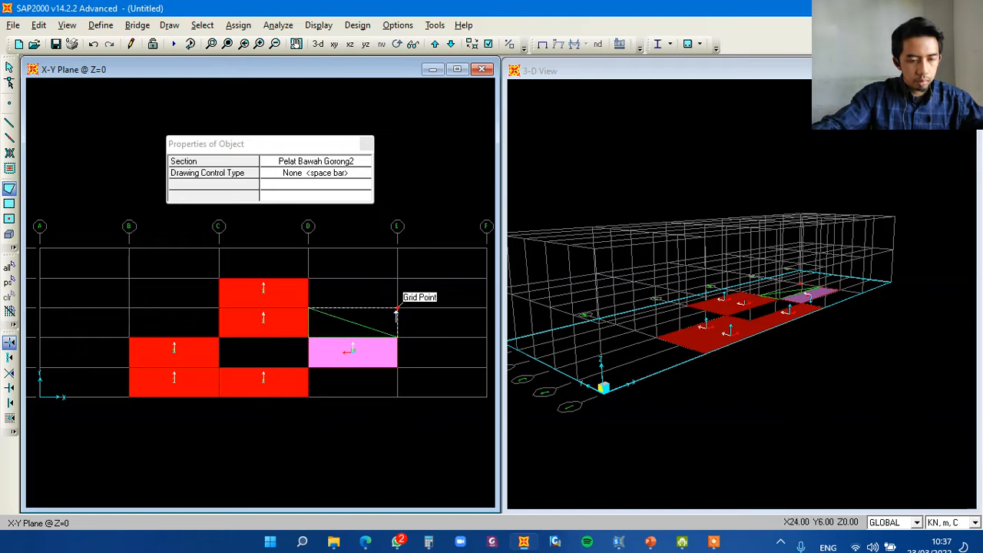
pyautogui.doubleClick(397, 307)
pyautogui.press('Escape')
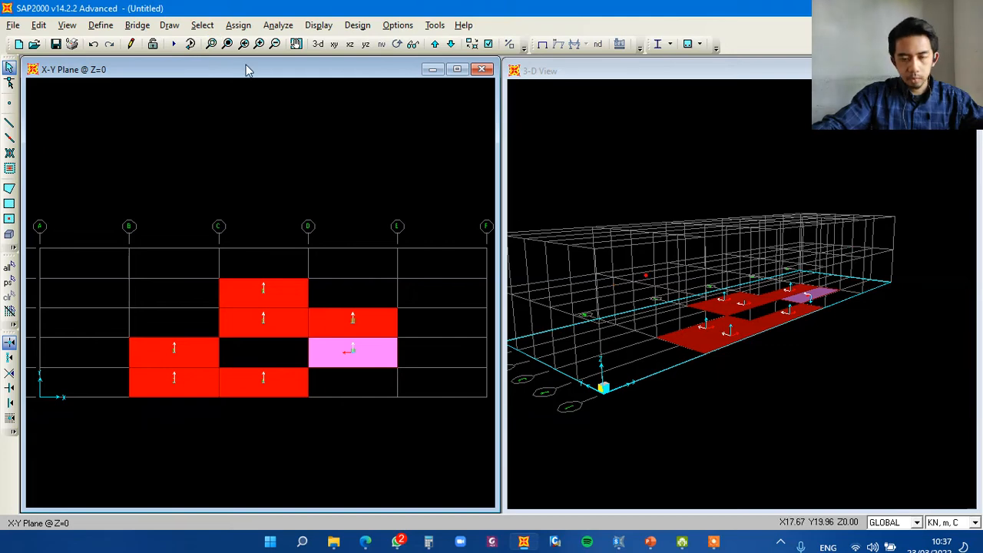
# Examine the local axes of all the drawn areas up close in the 3-D view.
pyautogui.click(211, 43)
pyautogui.moveTo(859, 267); pyautogui.dragTo(659, 368)
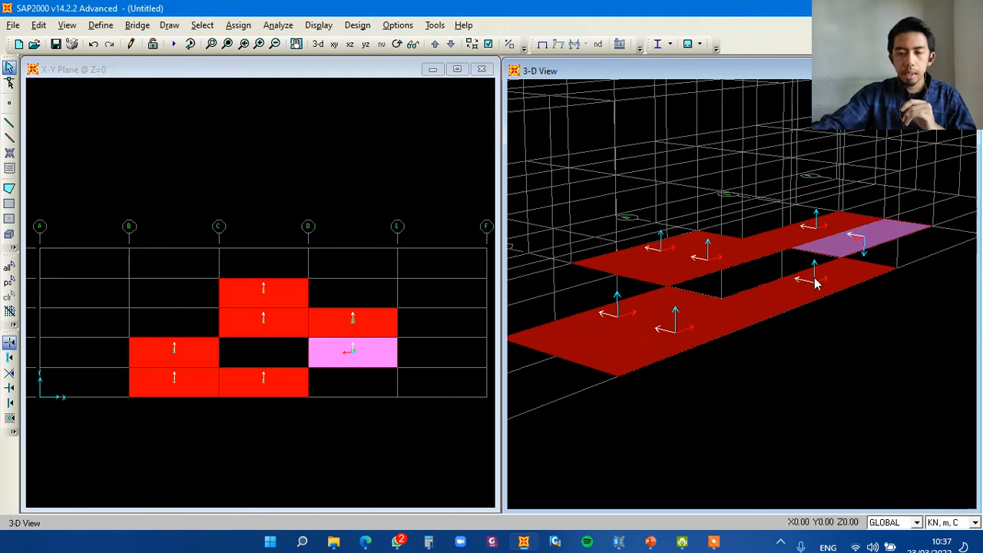
pyautogui.moveTo(828, 275); pyautogui.dragTo(802, 297, button='middle')
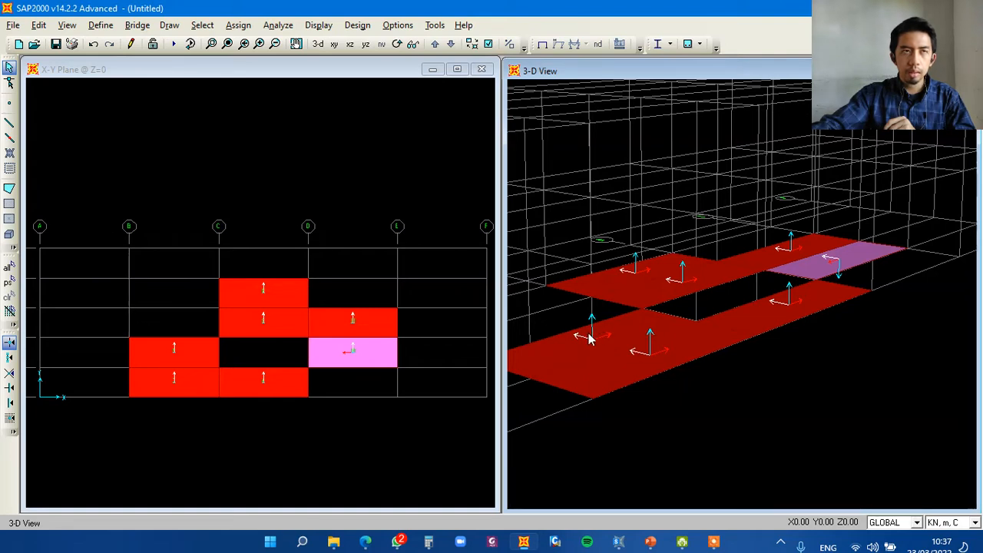
# Select the rectangular area between B-1 and C-2 and the poly area between D-2 and E-3 to compare their local axes.
pyautogui.click(652, 367)
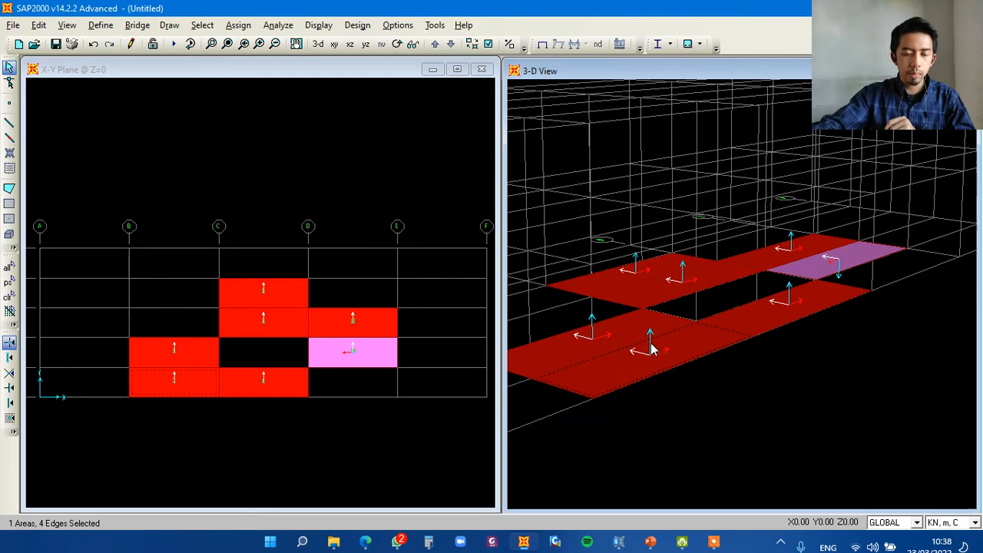
pyautogui.moveTo(753, 314); pyautogui.dragTo(722, 336, button='middle')
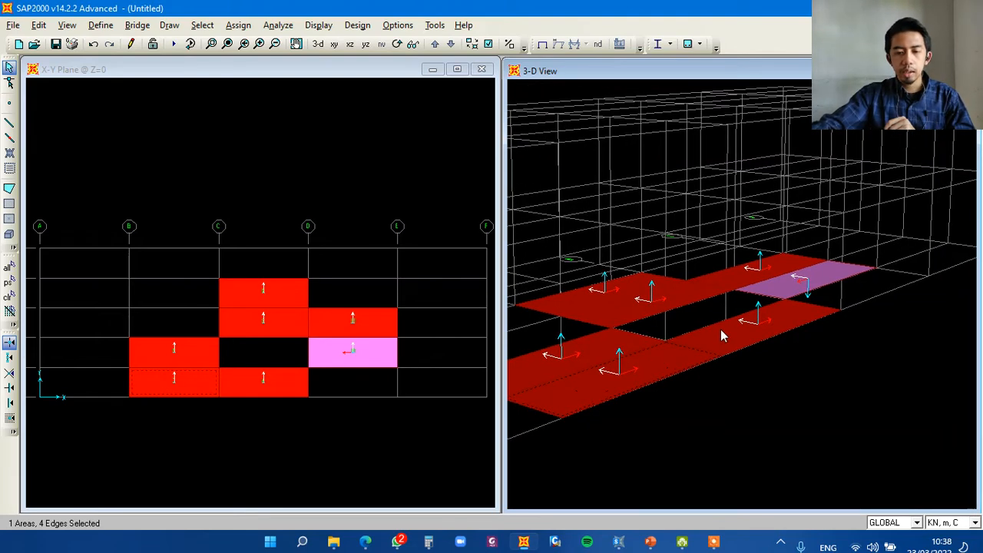
pyautogui.click(637, 379)
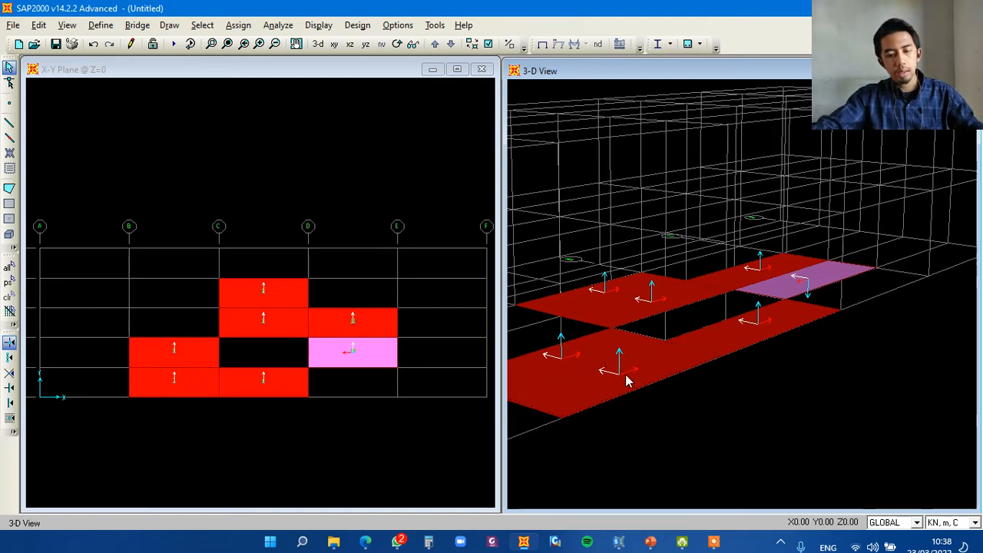
pyautogui.click(626, 380)
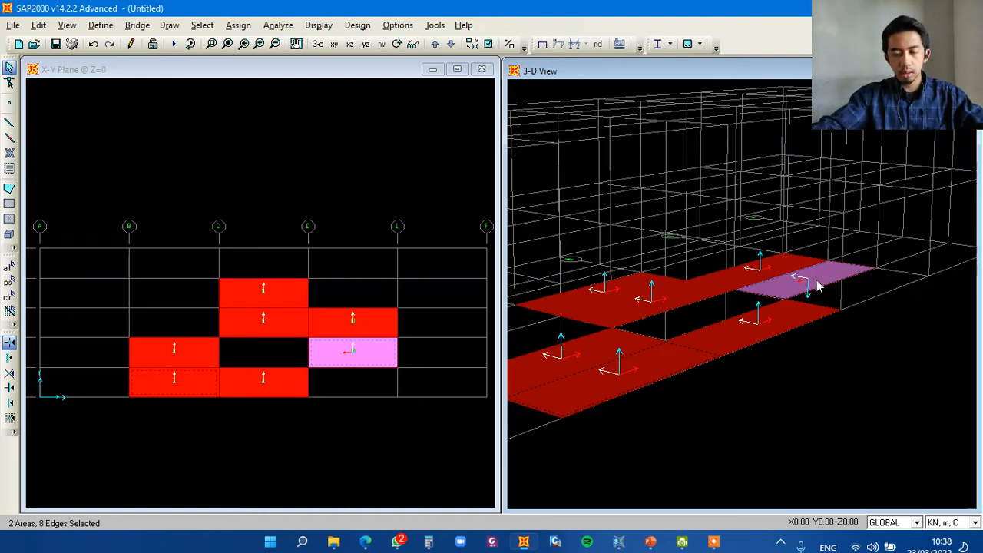
pyautogui.click(762, 286)
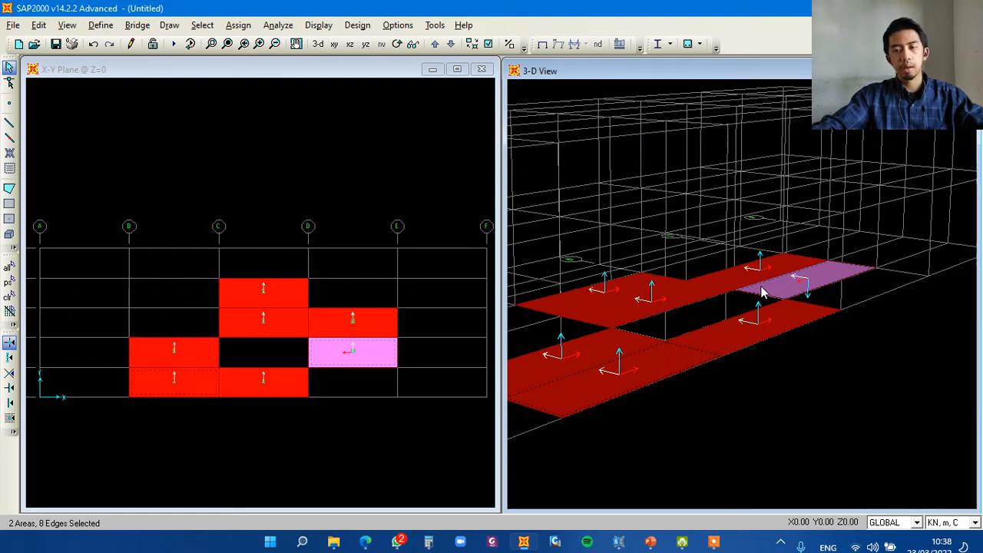
# Clear the current selection and delete all the drawn areas from the Z=0 plane.
pyautogui.click(629, 372)
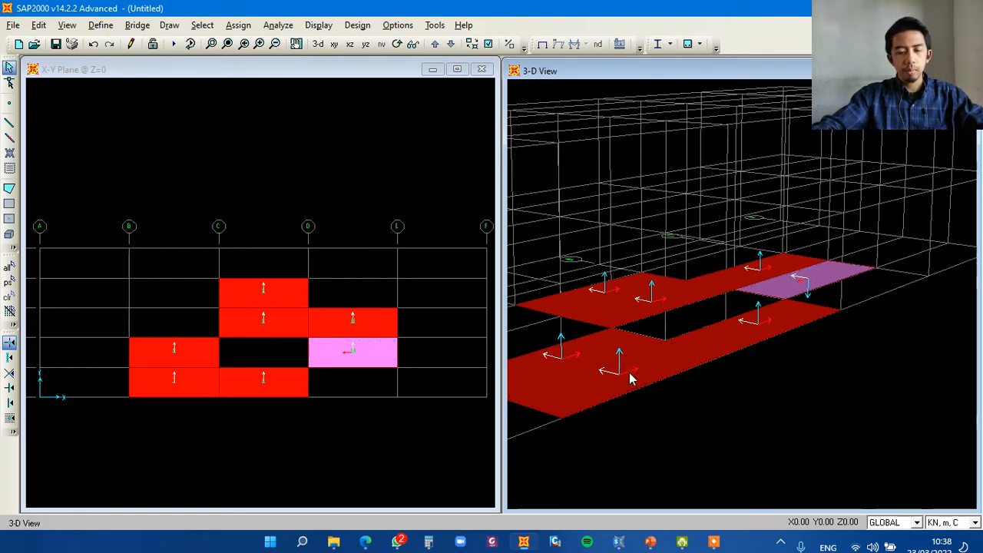
pyautogui.click(630, 372)
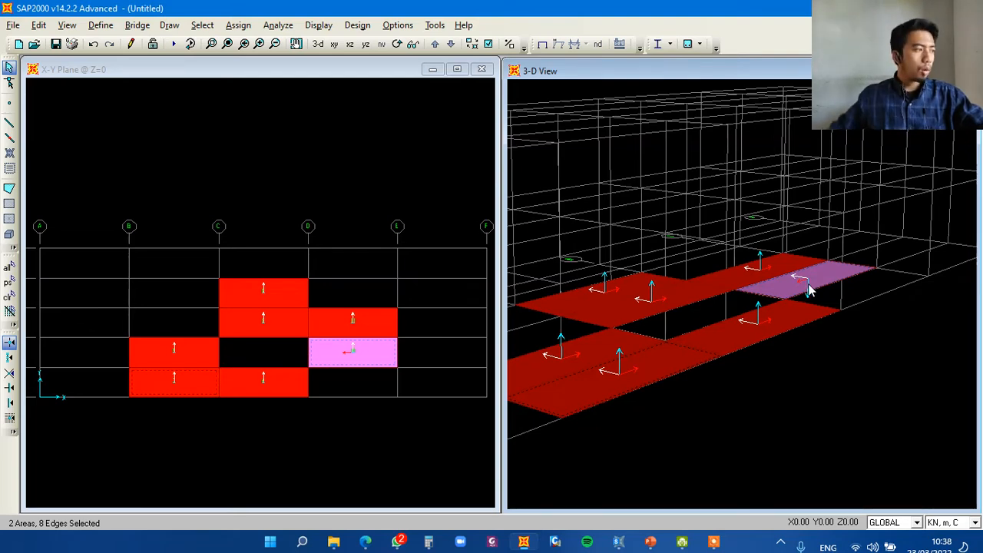
pyautogui.hotkey('ctrl', 'q')
pyautogui.click(340, 271)
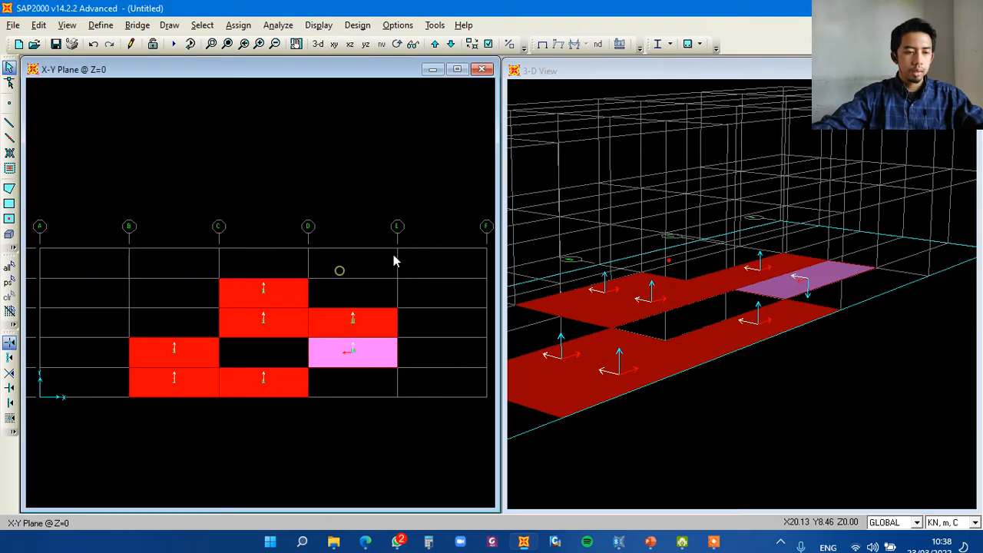
pyautogui.moveTo(420, 226); pyautogui.dragTo(117, 436)
pyautogui.press('Delete')
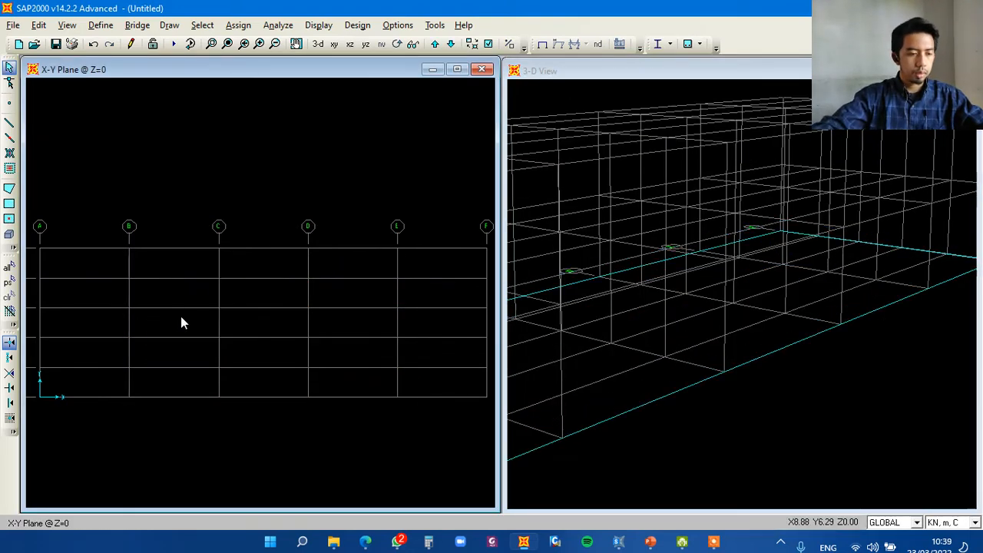
# Draw a Pelat Bawah Gorong2 poly area counterclockwise through B-1, C-1, C-2 and B-2.
pyautogui.scroll(-1, 186, 327)
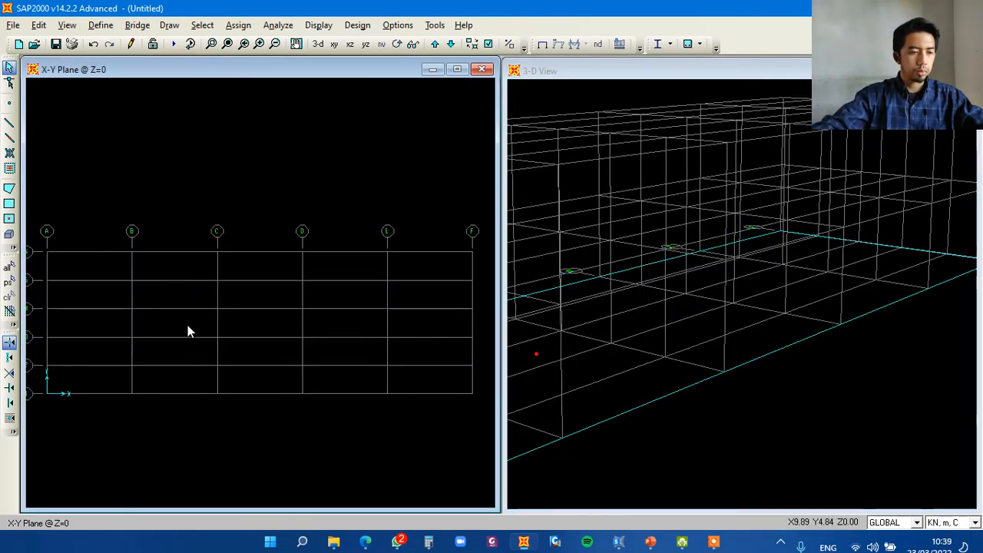
pyautogui.click(10, 188)
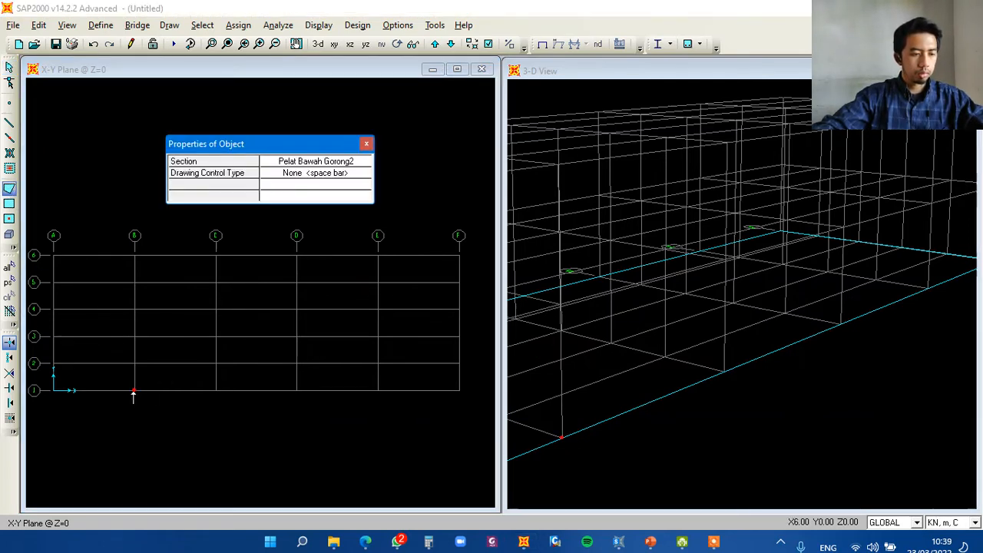
pyautogui.click(136, 392)
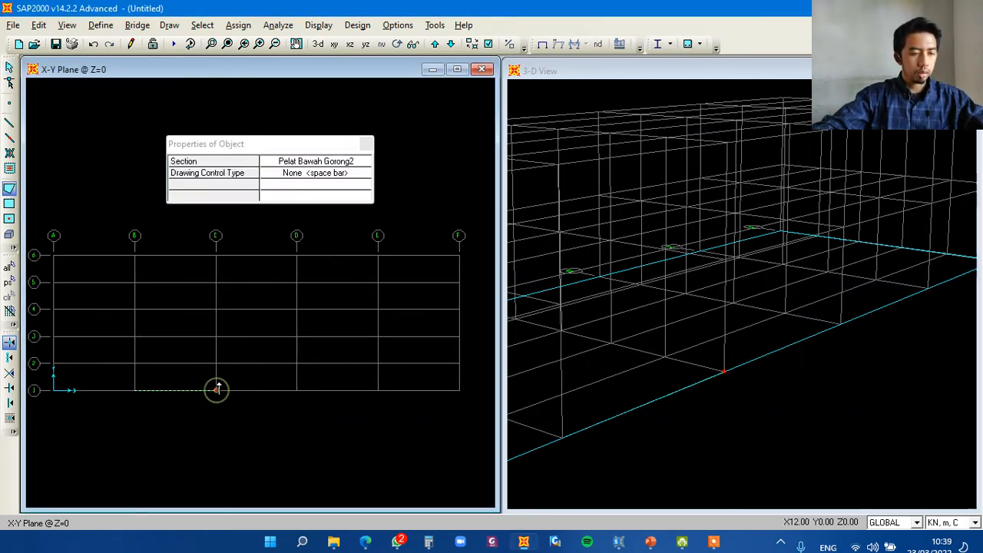
pyautogui.click(216, 392)
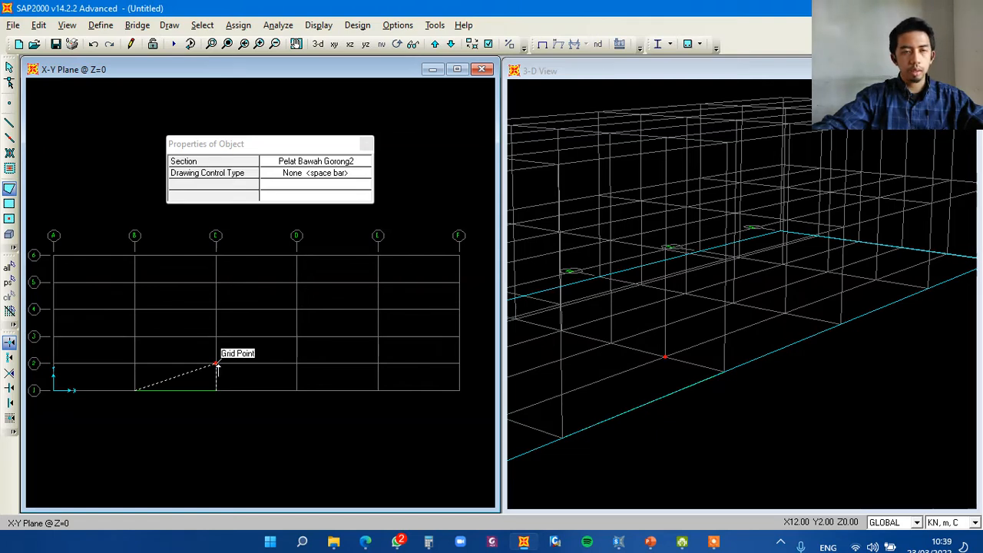
pyautogui.click(217, 364)
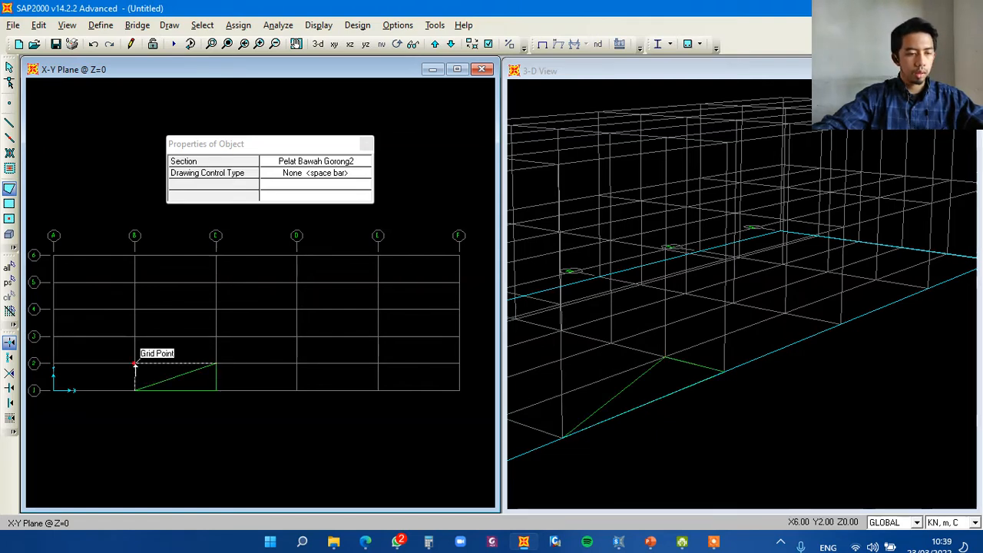
pyautogui.doubleClick(136, 362)
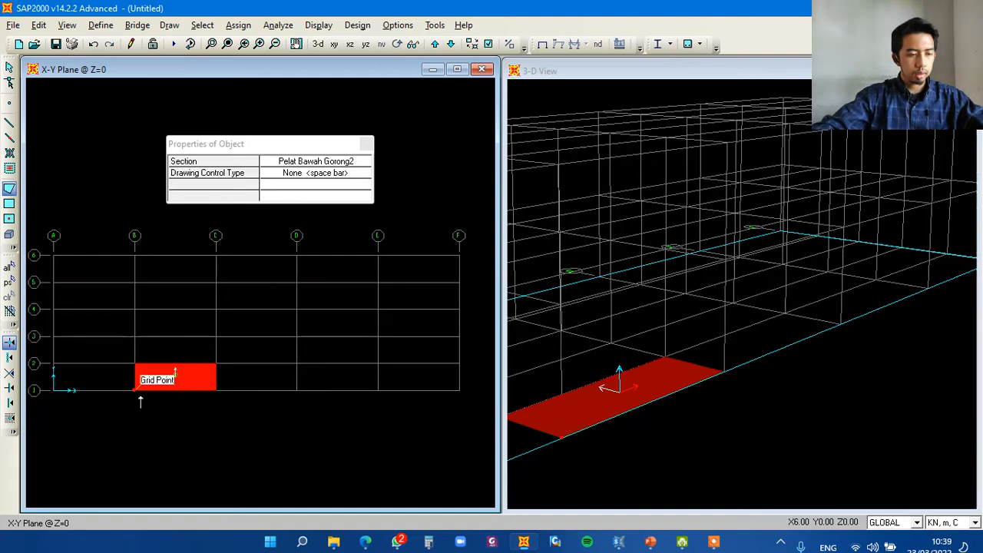
# Draw a second Pelat Bawah Gorong2 poly area clockwise through B-3, C-3, C-2 and B-2, and leave drawing mode.
pyautogui.click(215, 336)
pyautogui.click(216, 363)
pyautogui.doubleClick(136, 365)
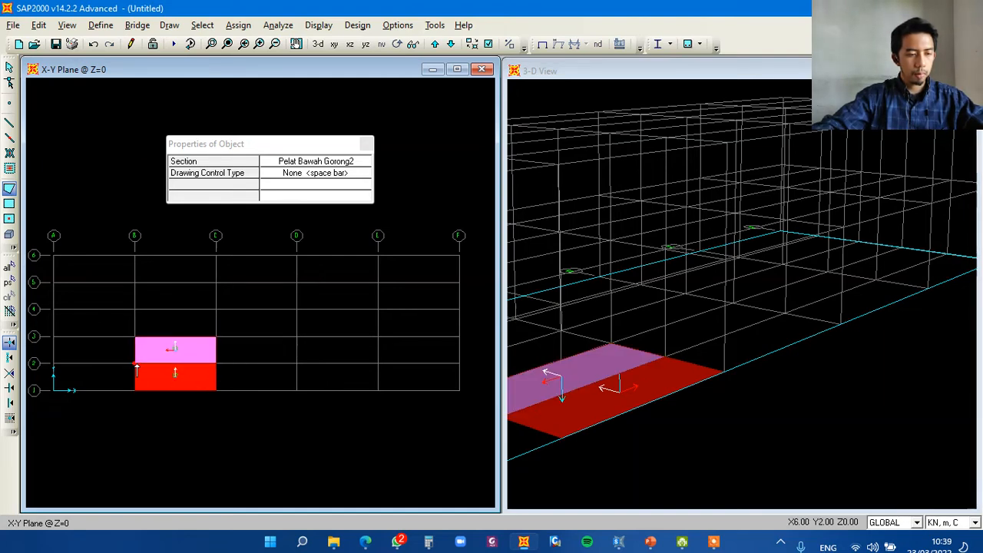
pyautogui.press('Escape')
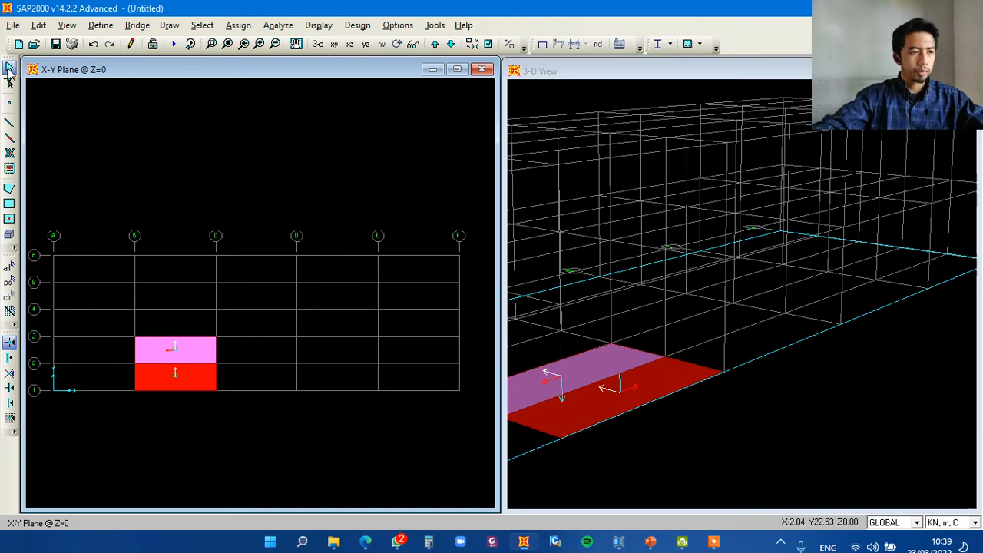
# Delete the counterclockwise area between B-1 and C-2 and show the whole model in the 3-D view.
pyautogui.click(179, 372)
pyautogui.press('Delete')
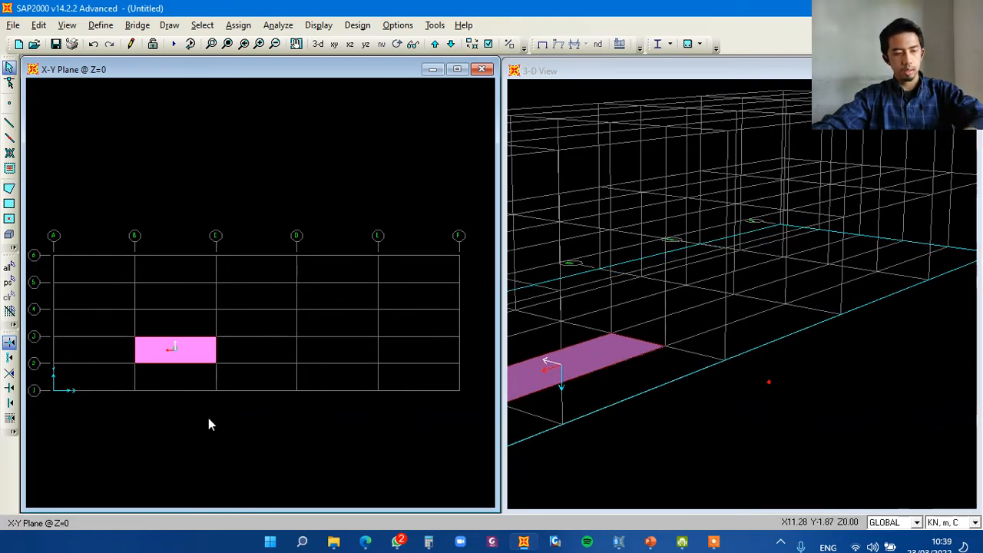
pyautogui.click(595, 74)
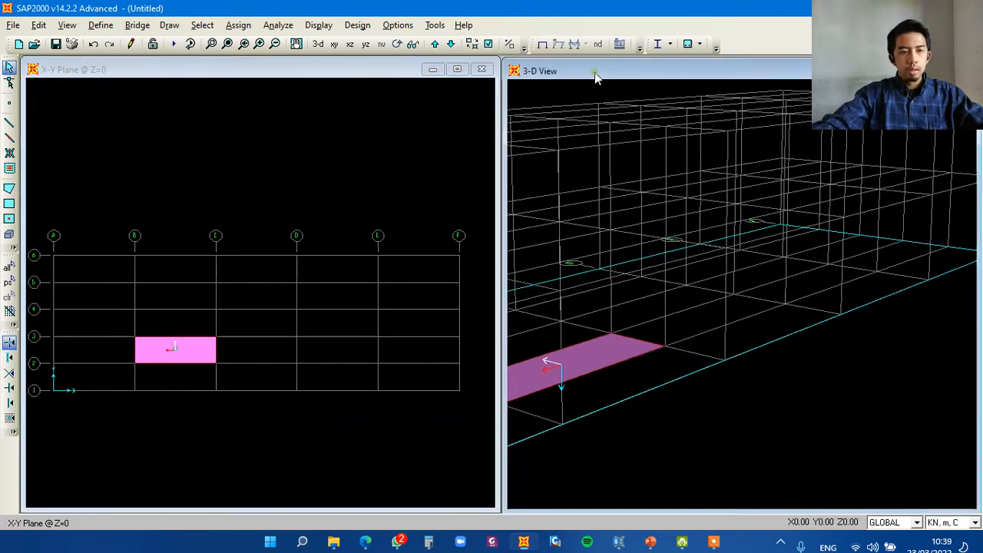
pyautogui.click(228, 44)
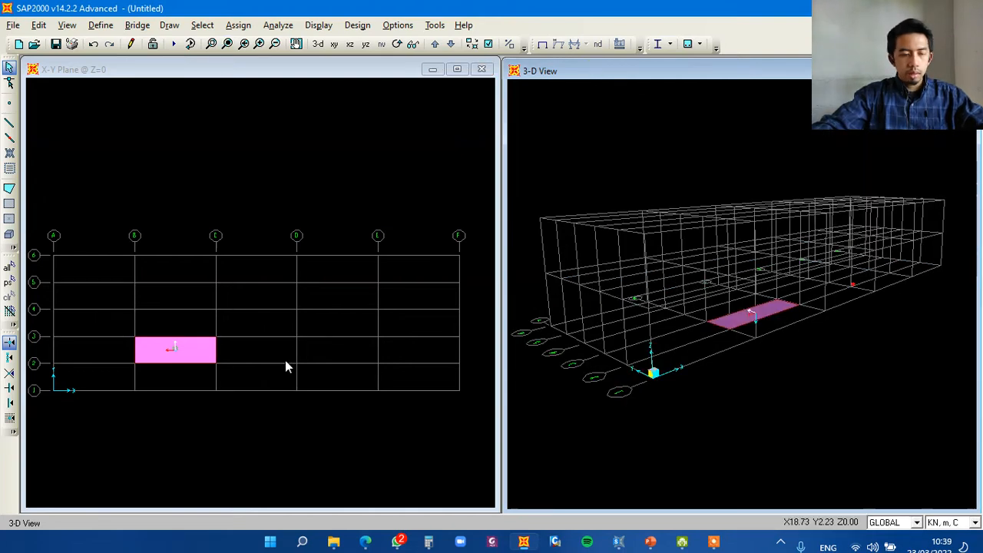
# Replicate the area between B-2 and C-3 linearly with dx 6 m and number 3.
pyautogui.click(197, 354)
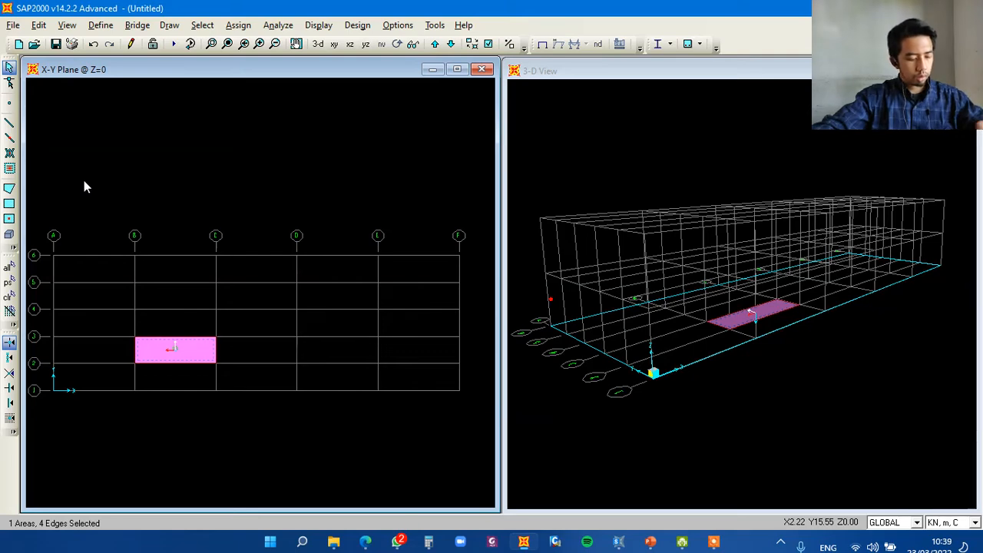
pyautogui.hotkey('ctrl', 'r')
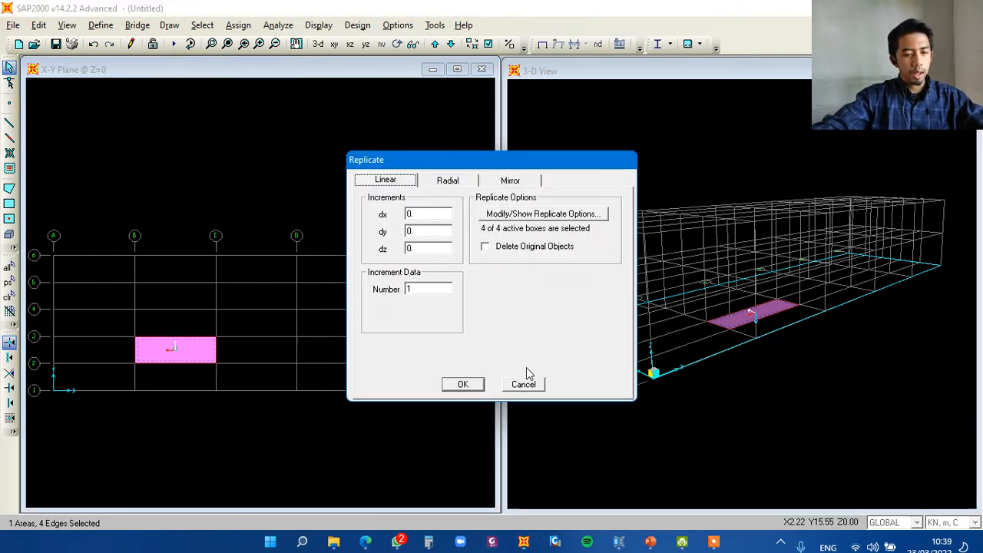
pyautogui.click(528, 385)
pyautogui.click(38, 25)
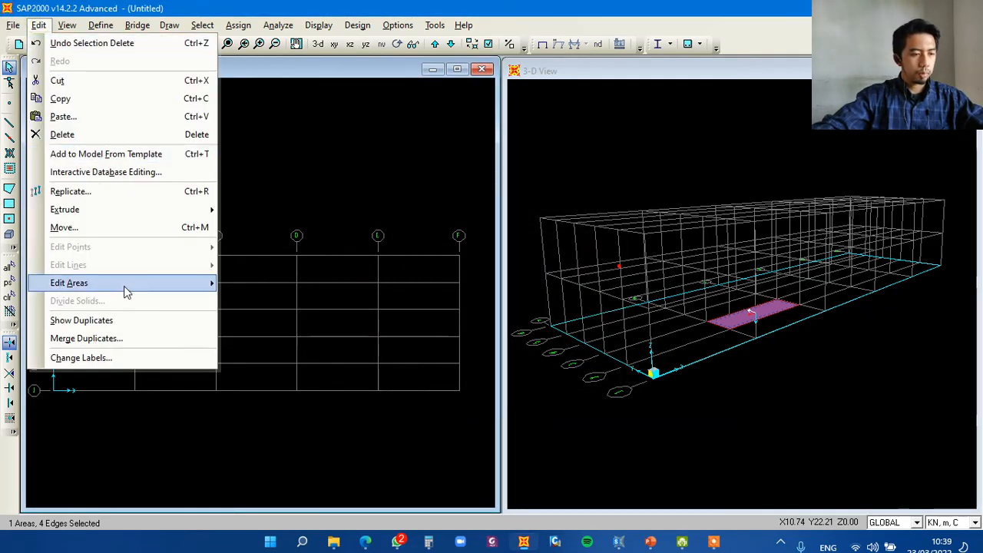
pyautogui.moveTo(199, 216)
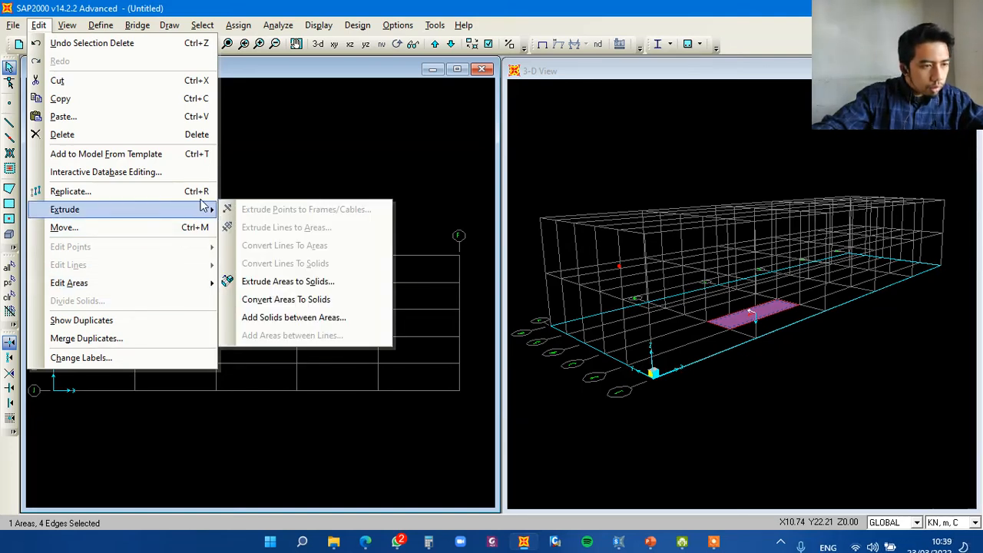
pyautogui.click(202, 192)
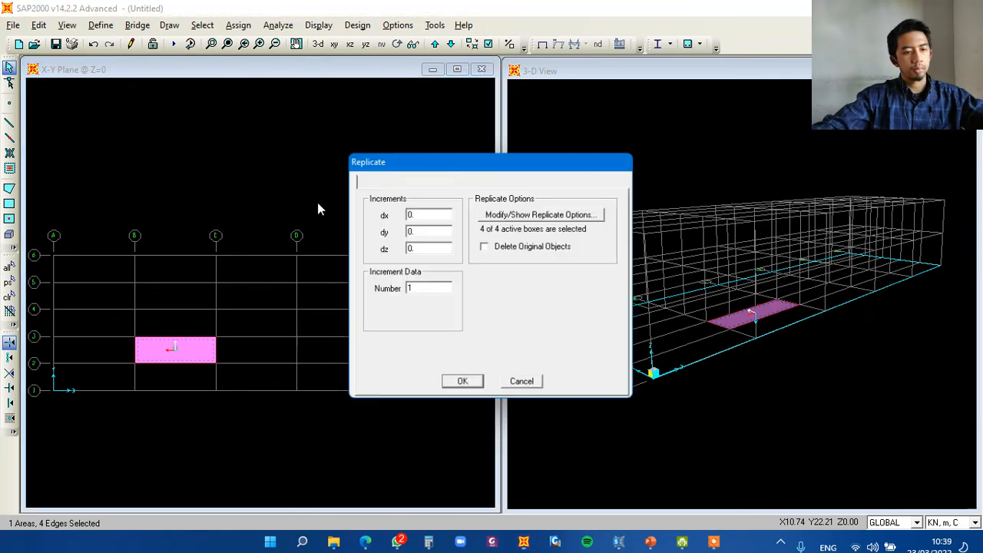
pyautogui.moveTo(542, 164)
pyautogui.mouseDown()
pyautogui.moveTo(566, 66)
pyautogui.moveTo(613, 64)
pyautogui.moveTo(639, 84)
pyautogui.mouseUp()
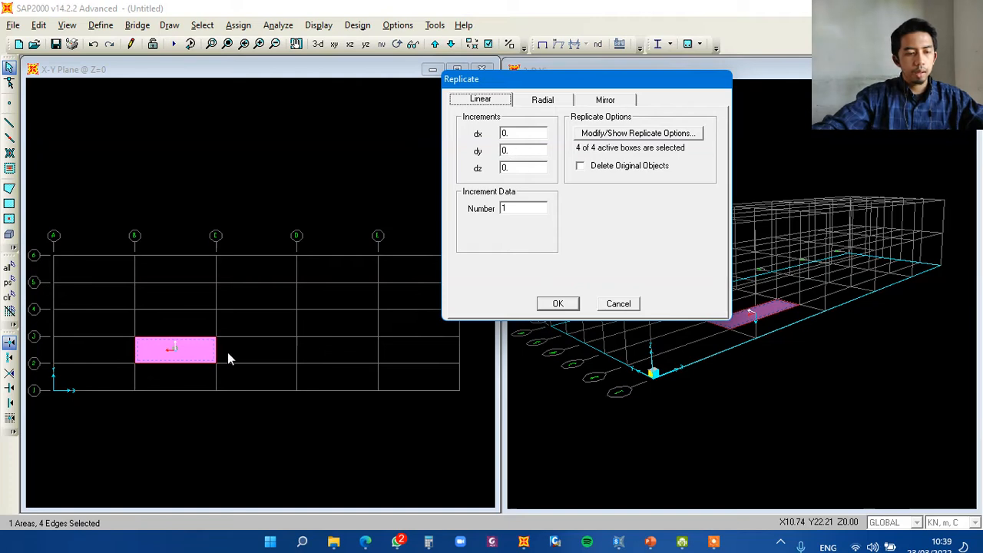
pyautogui.moveTo(601, 82); pyautogui.dragTo(686, 87)
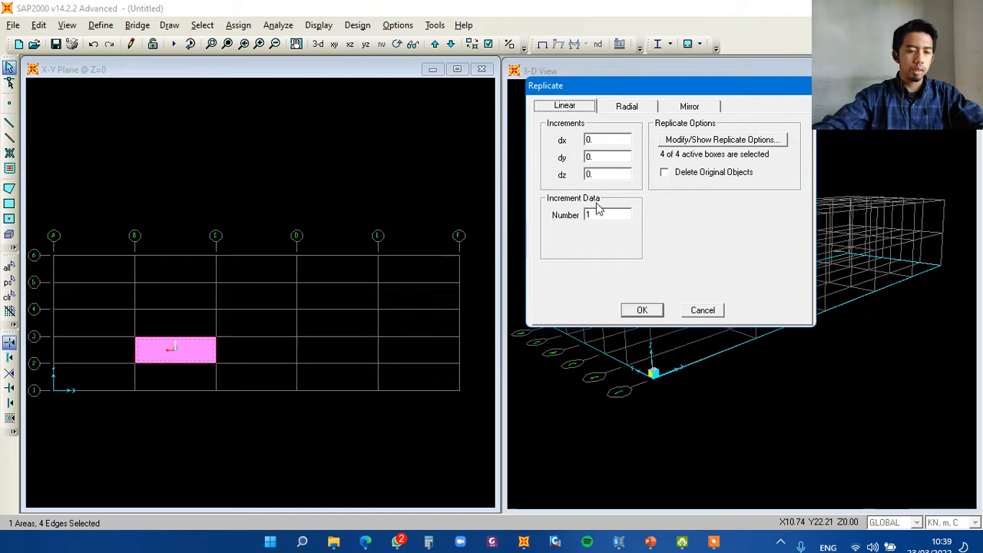
pyautogui.click(607, 140)
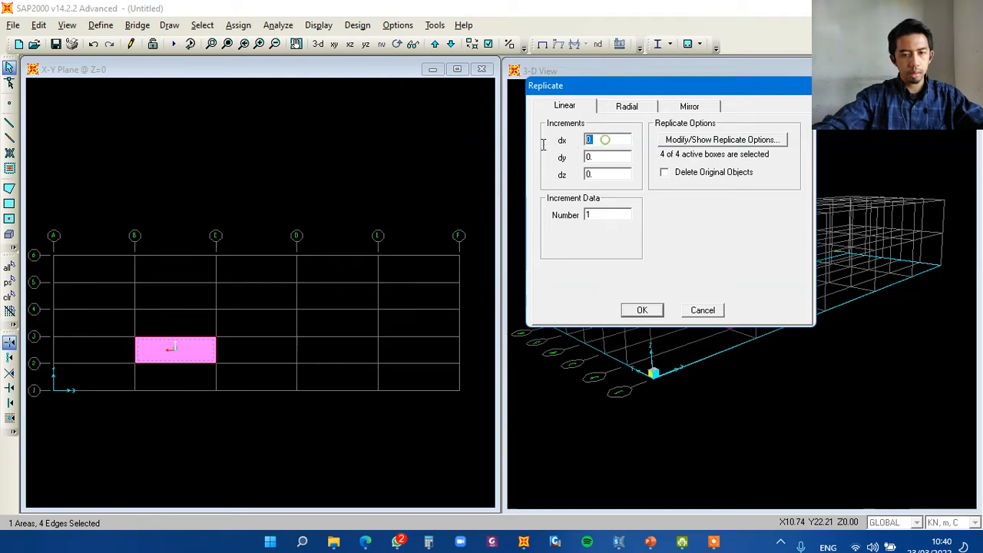
pyautogui.write('6')
pyautogui.click(603, 215)
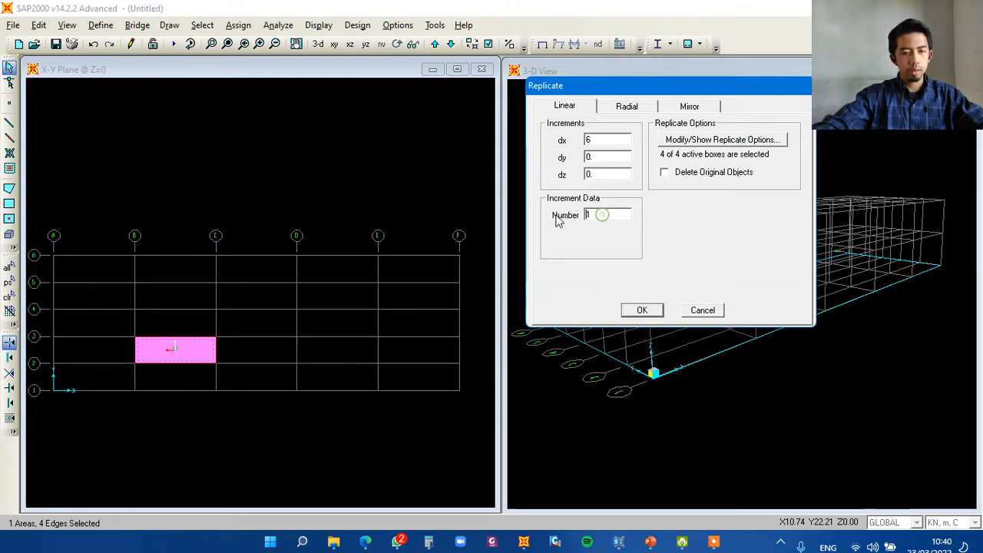
pyautogui.doubleClick(582, 219)
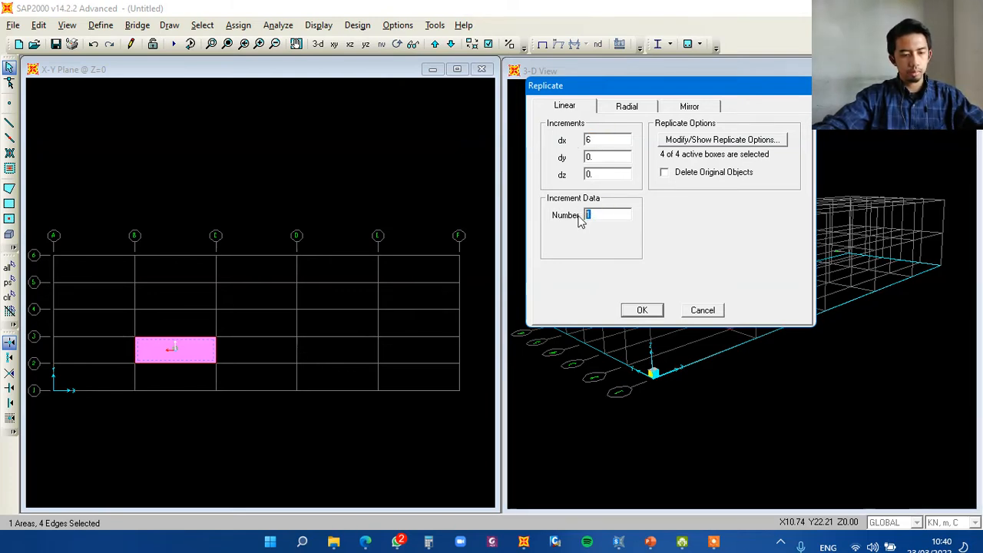
pyautogui.write('3')
pyautogui.click(650, 313)
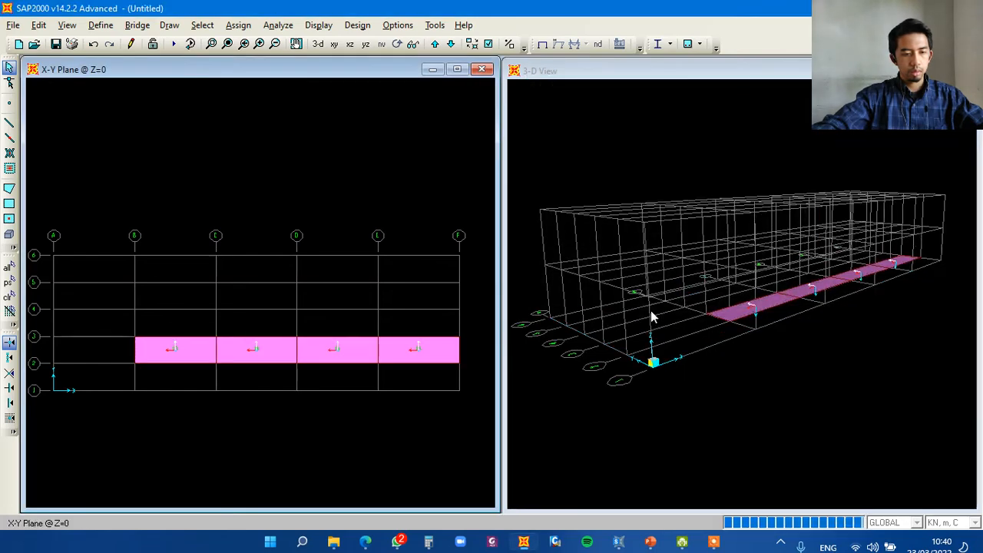
# Replicate the area between B-2 and C-3 once more with dx -6 m and number 1.
pyautogui.click(192, 353)
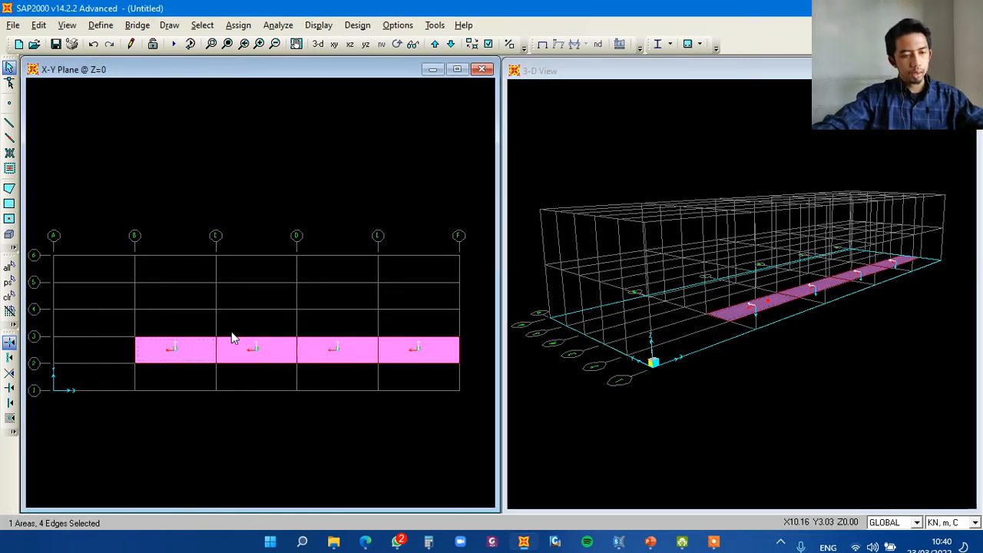
pyautogui.hotkey('ctrl', 'r')
pyautogui.moveTo(514, 161); pyautogui.dragTo(679, 86)
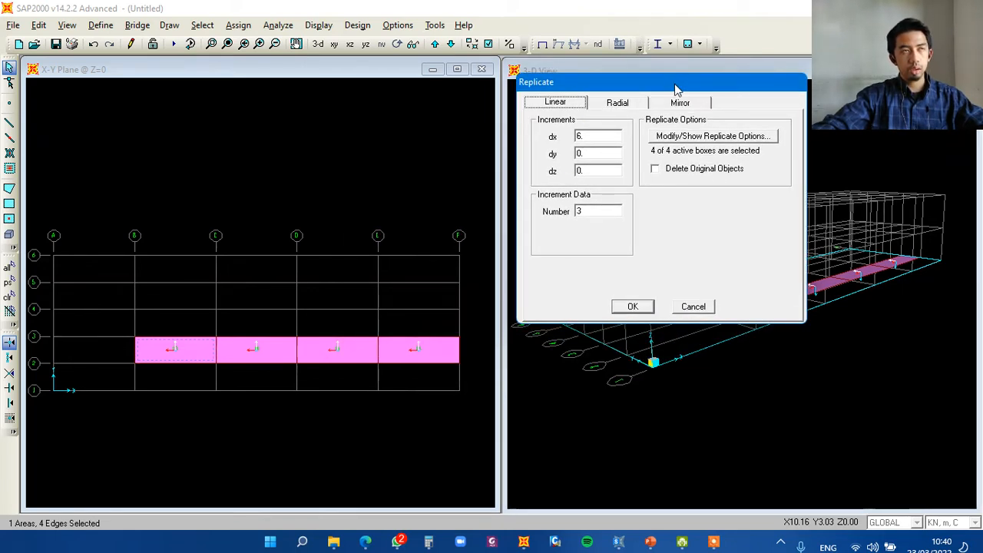
pyautogui.doubleClick(589, 137)
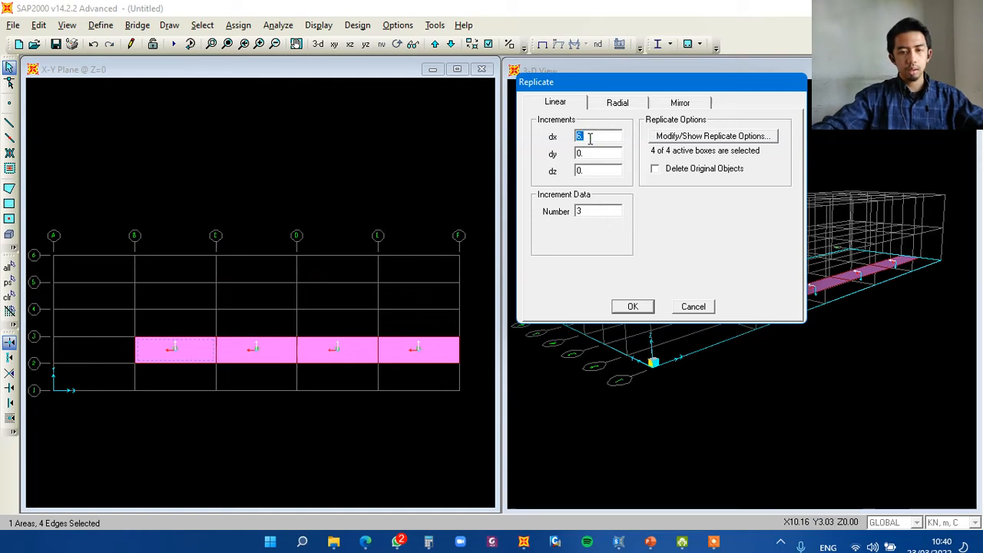
pyautogui.write('-')
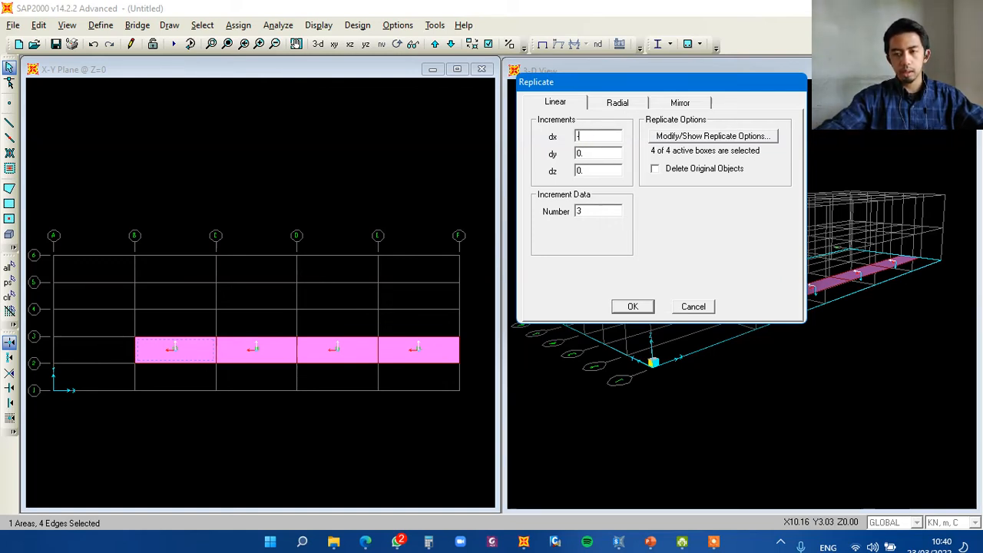
pyautogui.write('6')
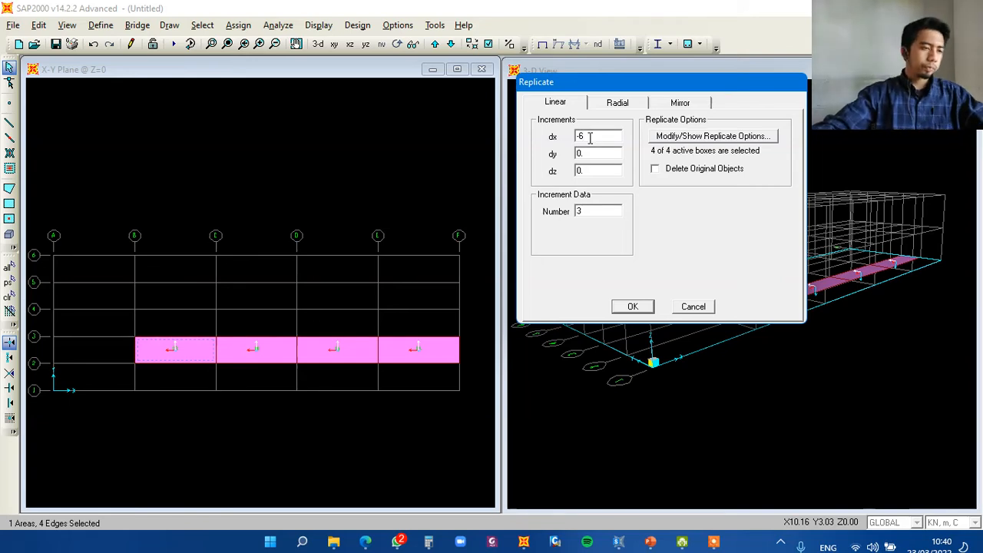
pyautogui.doubleClick(578, 212)
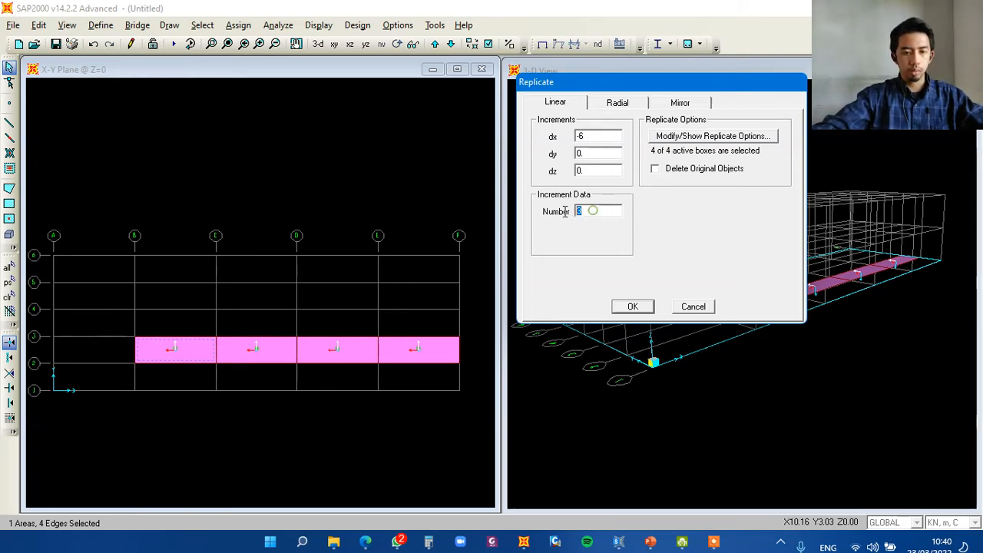
pyautogui.write('1')
pyautogui.click(637, 307)
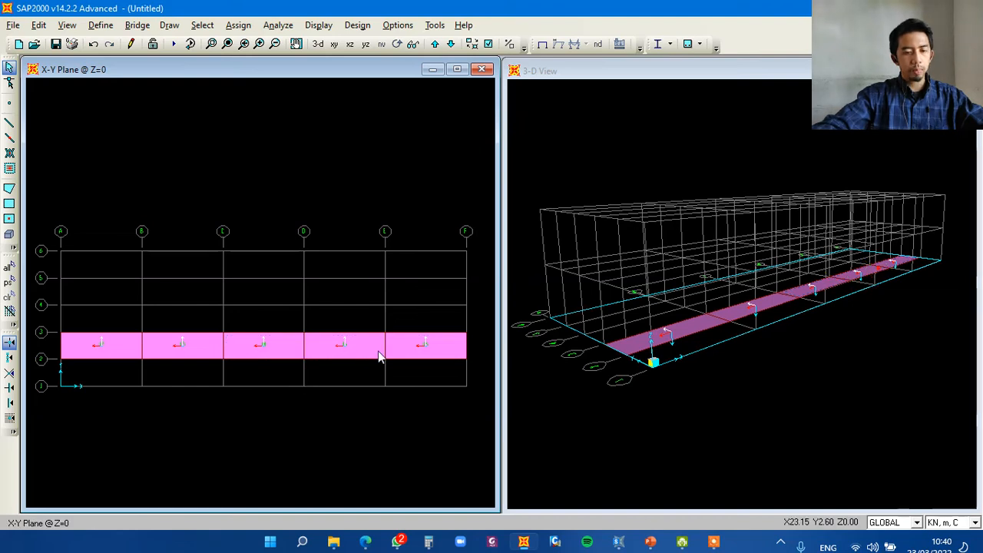
# Examine the replicated strip of areas and their local axes up close in the Z=0 plan view.
pyautogui.moveTo(378, 351); pyautogui.dragTo(327, 343, button='middle')
pyautogui.scroll(1, 326, 343)
pyautogui.click(212, 43)
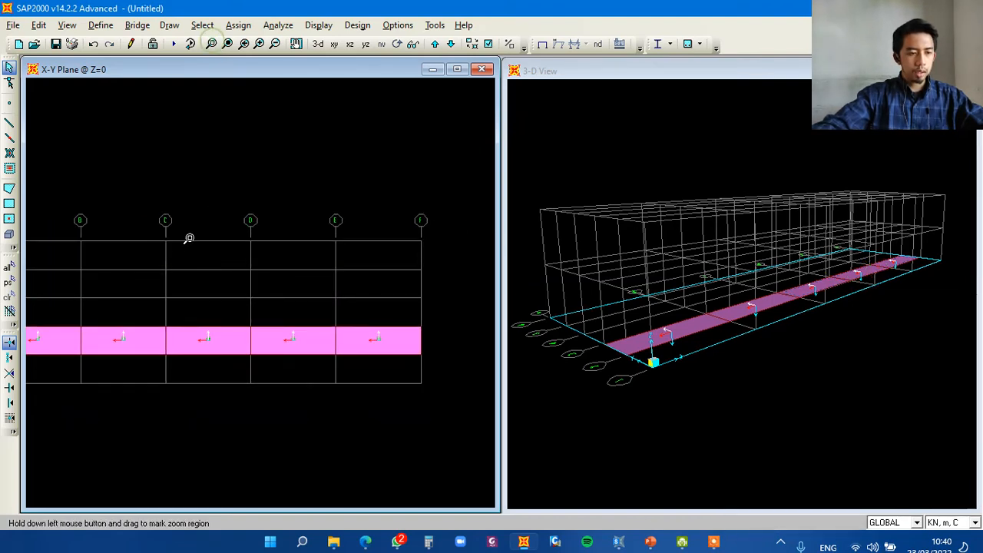
pyautogui.moveTo(143, 308); pyautogui.dragTo(404, 412)
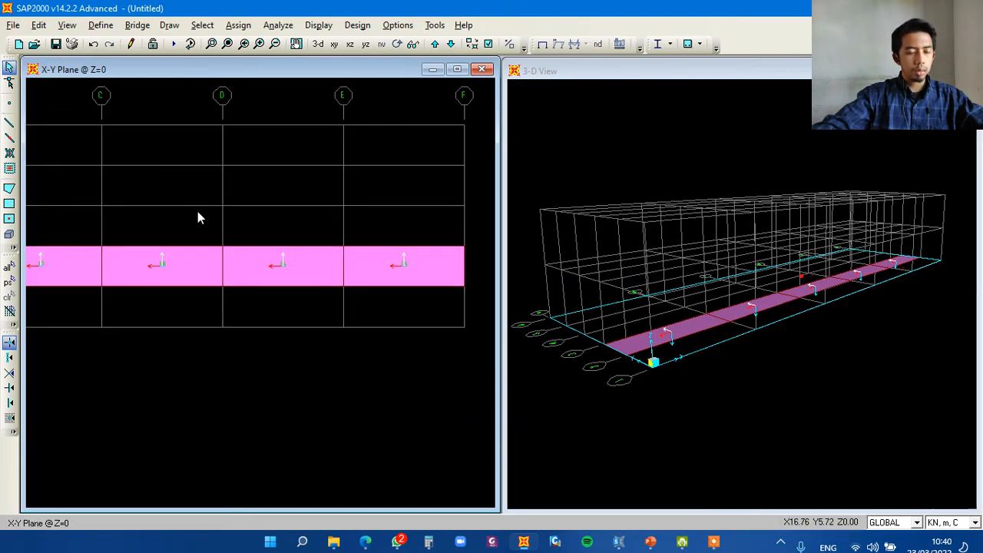
# Try enclosing and crossing window selections around the area between D-2 and E-3, clearing the selection each time.
pyautogui.moveTo(201, 214); pyautogui.dragTo(357, 294)
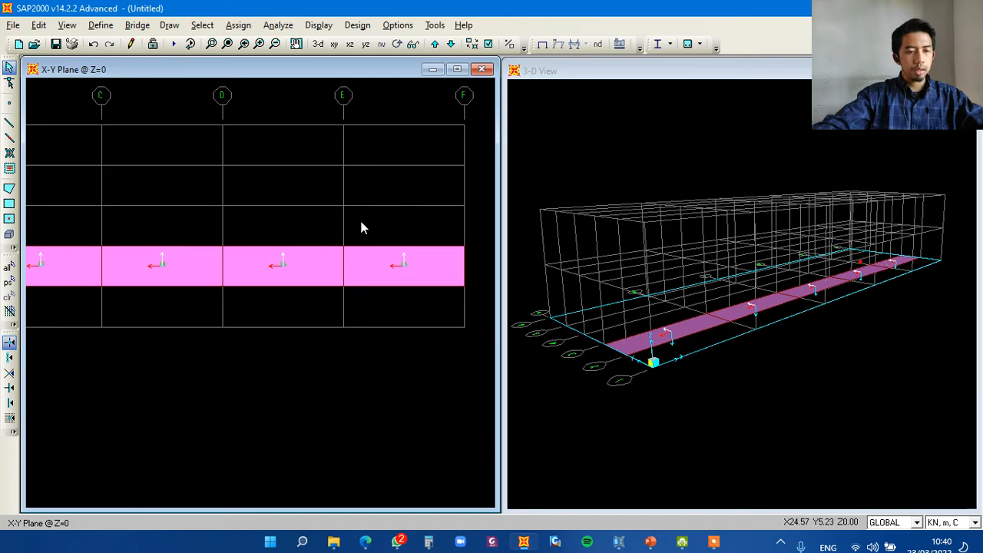
pyautogui.moveTo(360, 218); pyautogui.dragTo(220, 342)
pyautogui.hotkey('ctrl', 'q')
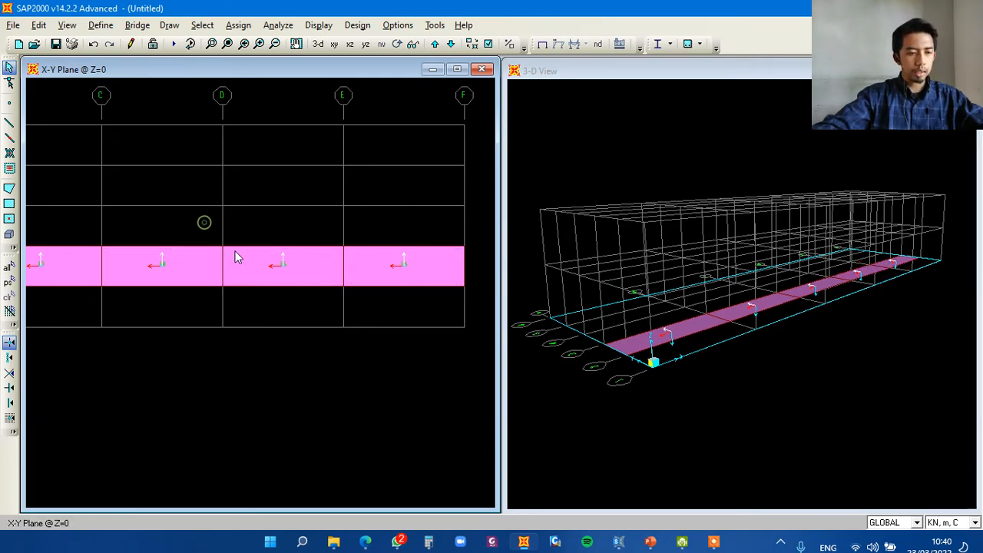
pyautogui.moveTo(205, 222); pyautogui.dragTo(361, 317)
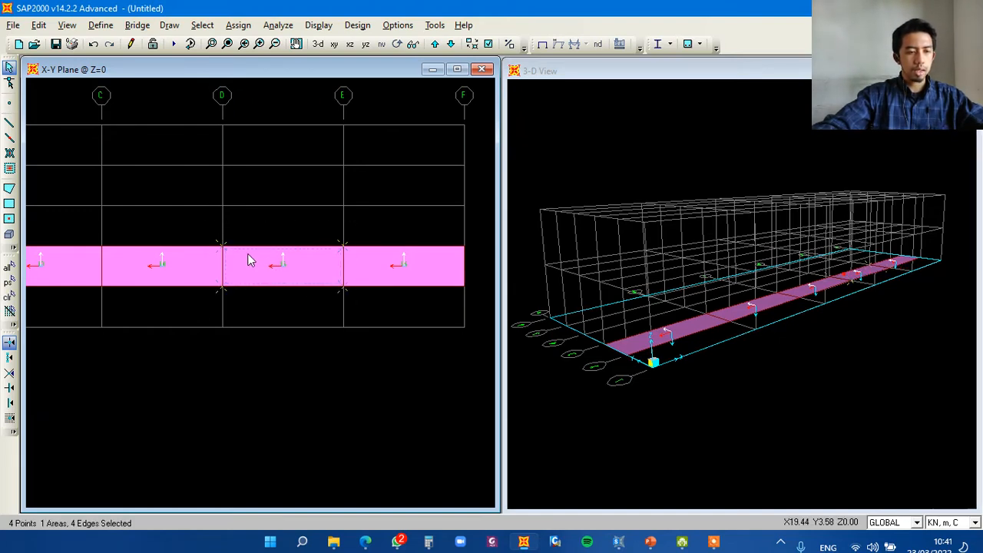
pyautogui.click(335, 260)
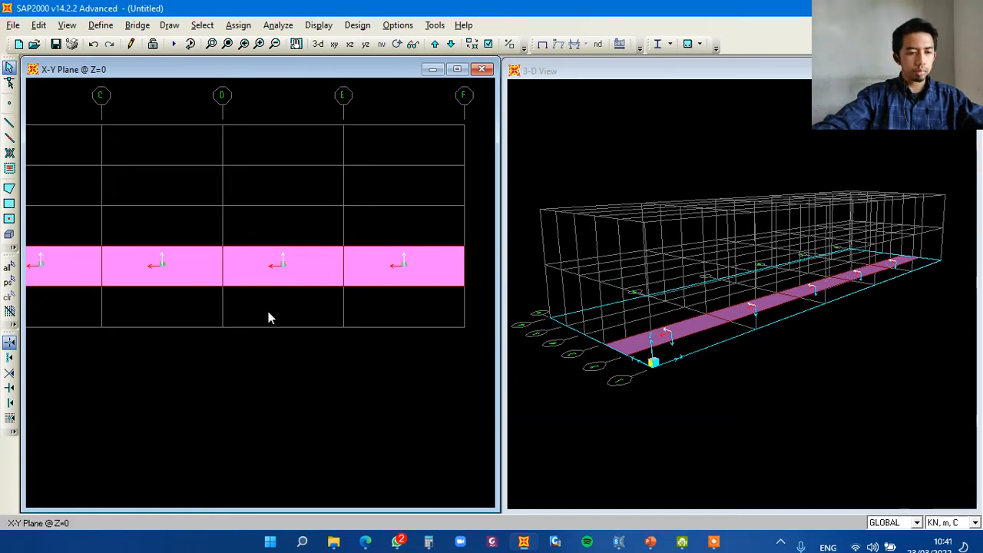
pyautogui.moveTo(215, 322); pyautogui.dragTo(209, 313)
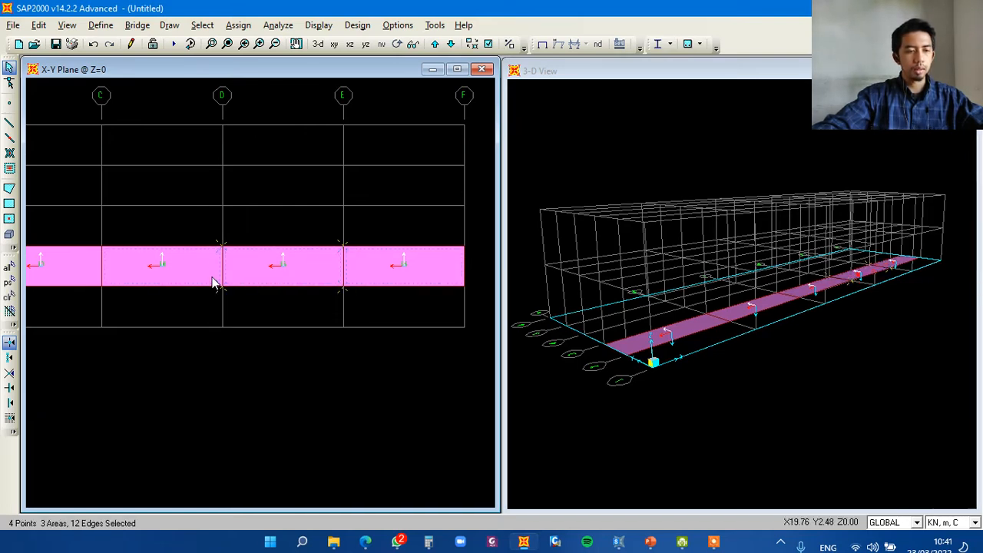
pyautogui.press('Escape')
pyautogui.moveTo(213, 229); pyautogui.dragTo(358, 310)
pyautogui.press('Escape')
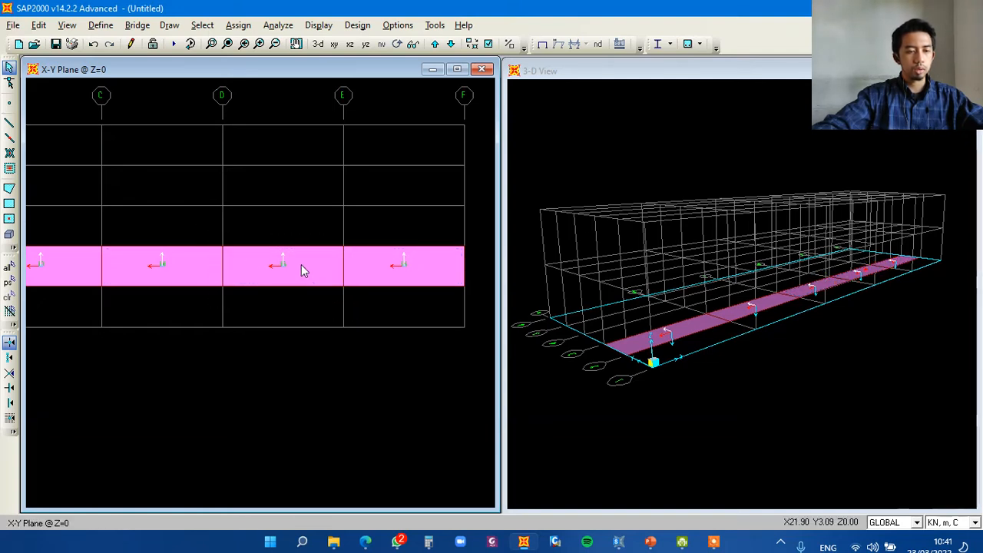
# Replicate the whole strip of areas between grid lines 2 and 3 linearly with dx 0, dy 2 m and number 3.
pyautogui.scroll(-3, 288, 310)
pyautogui.scroll(-4, 288, 311)
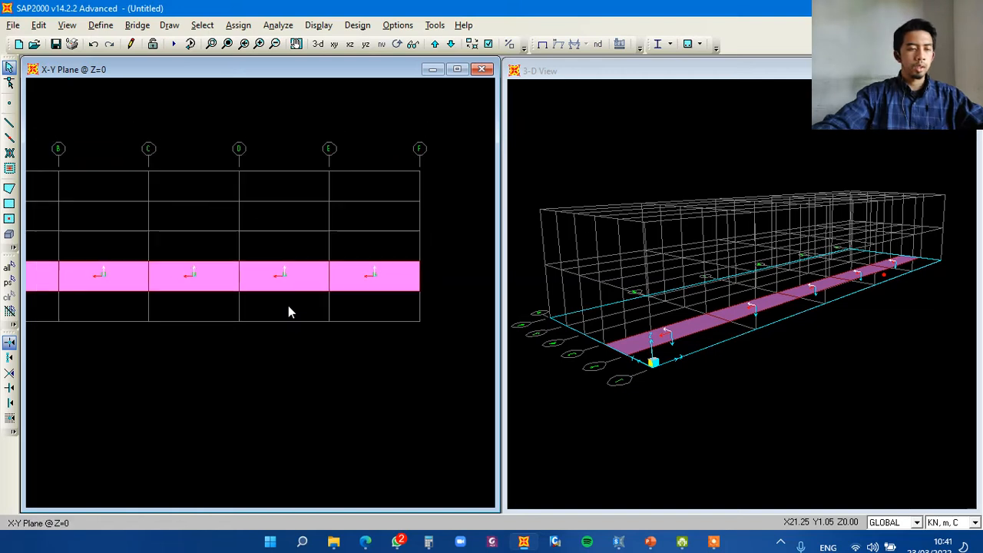
pyautogui.moveTo(296, 316); pyautogui.dragTo(389, 305, button='middle')
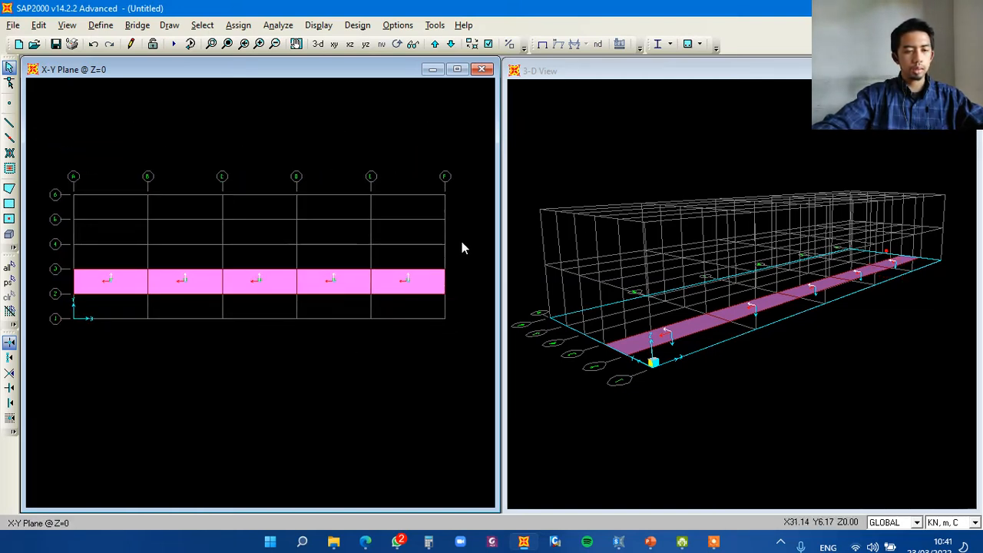
pyautogui.moveTo(462, 245); pyautogui.dragTo(59, 313)
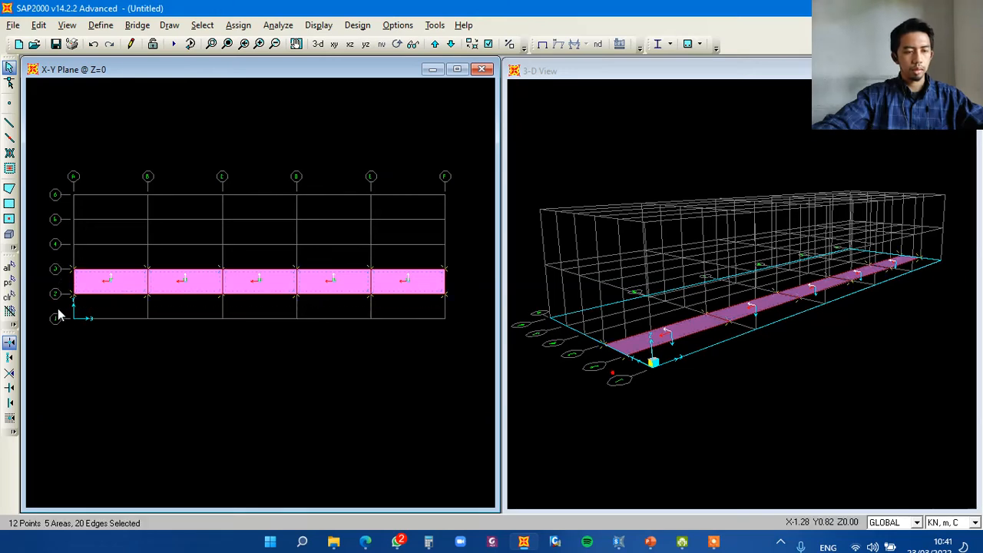
pyautogui.hotkey('ctrl', 'r')
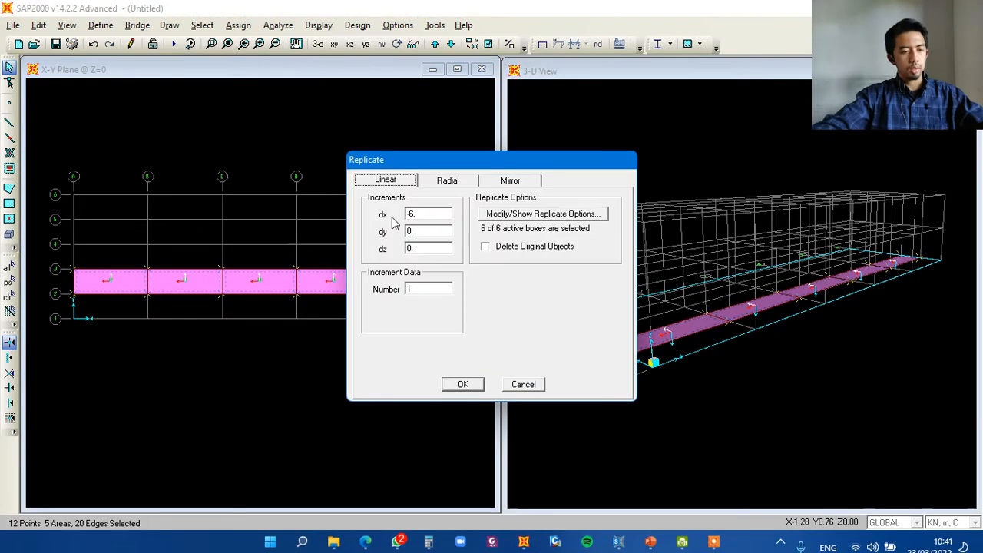
pyautogui.moveTo(494, 160); pyautogui.dragTo(708, 173)
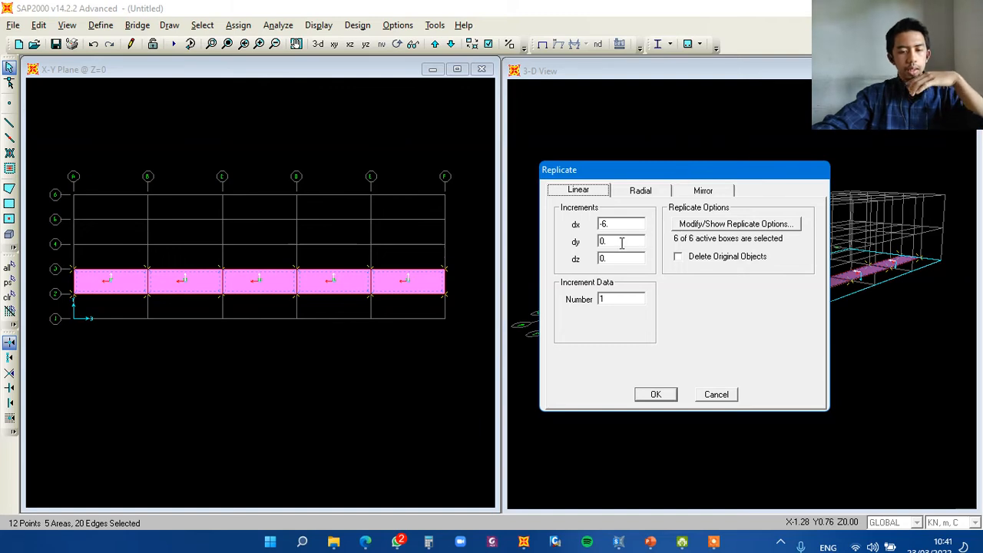
pyautogui.moveTo(663, 172); pyautogui.dragTo(405, 289)
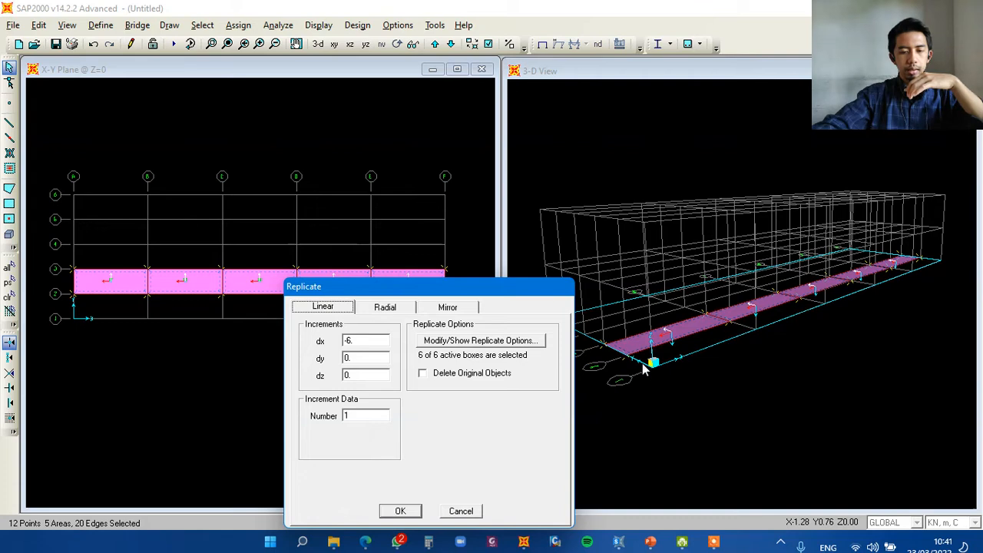
pyautogui.moveTo(448, 288); pyautogui.dragTo(620, 167)
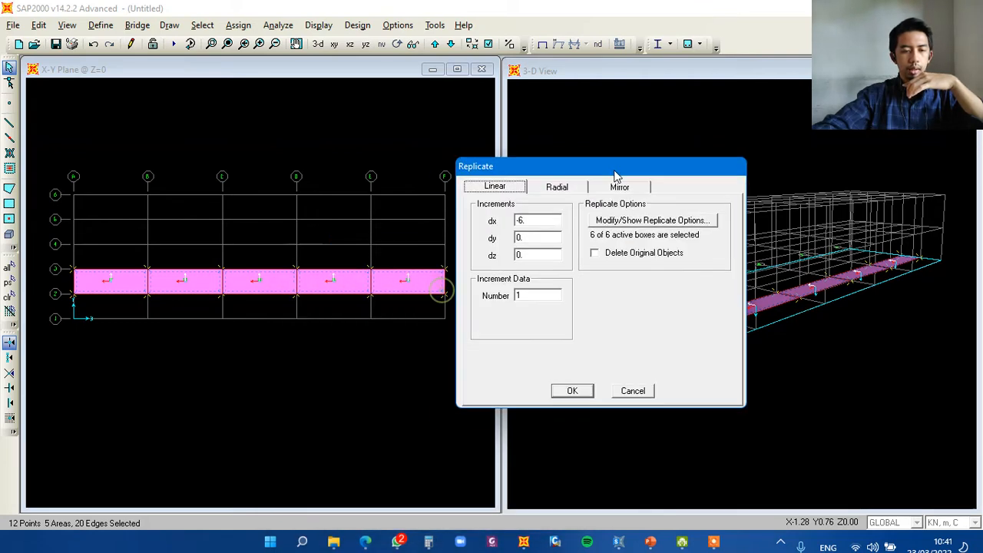
pyautogui.moveTo(540, 239); pyautogui.dragTo(515, 241)
pyautogui.click(539, 238)
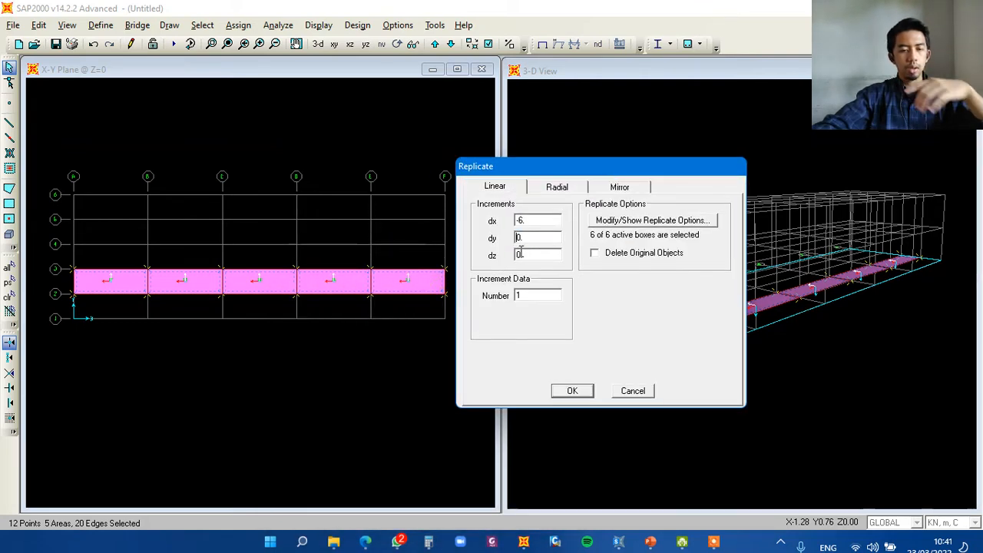
pyautogui.doubleClick(547, 239)
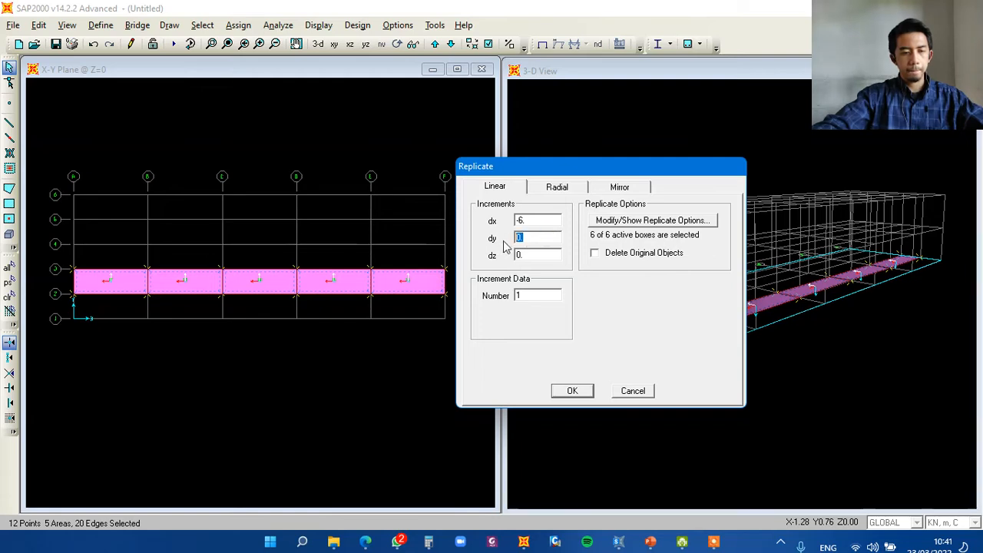
pyautogui.write('2')
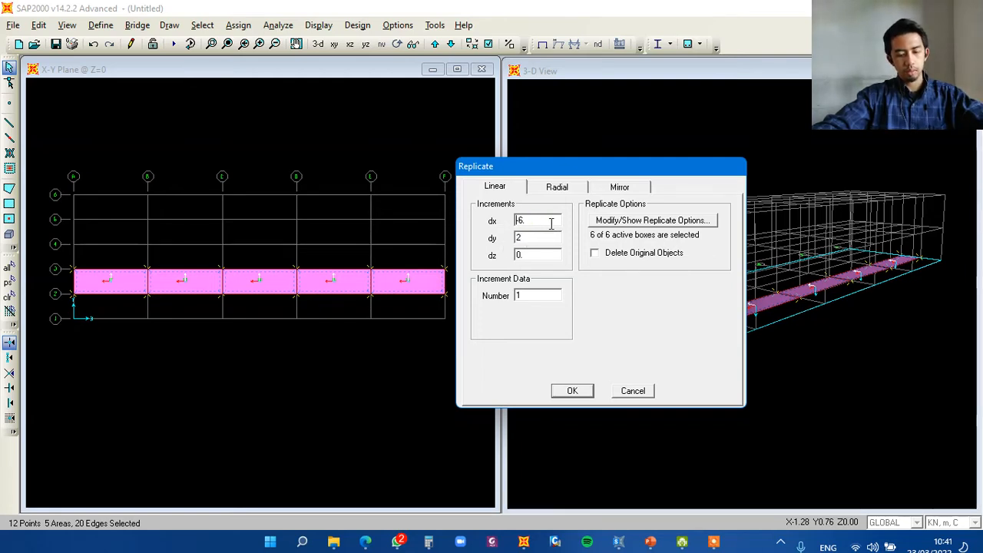
pyautogui.write('0')
pyautogui.doubleClick(528, 294)
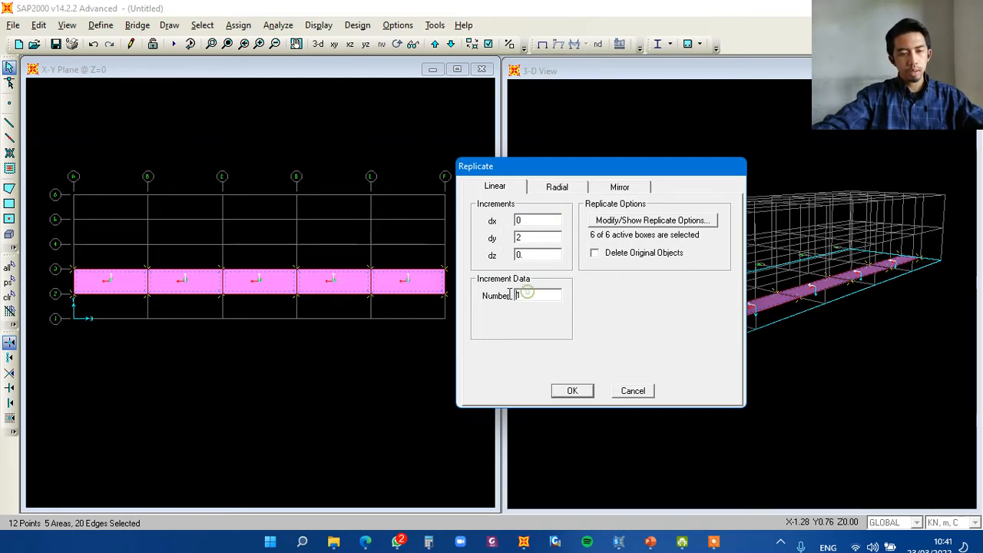
pyautogui.write('3')
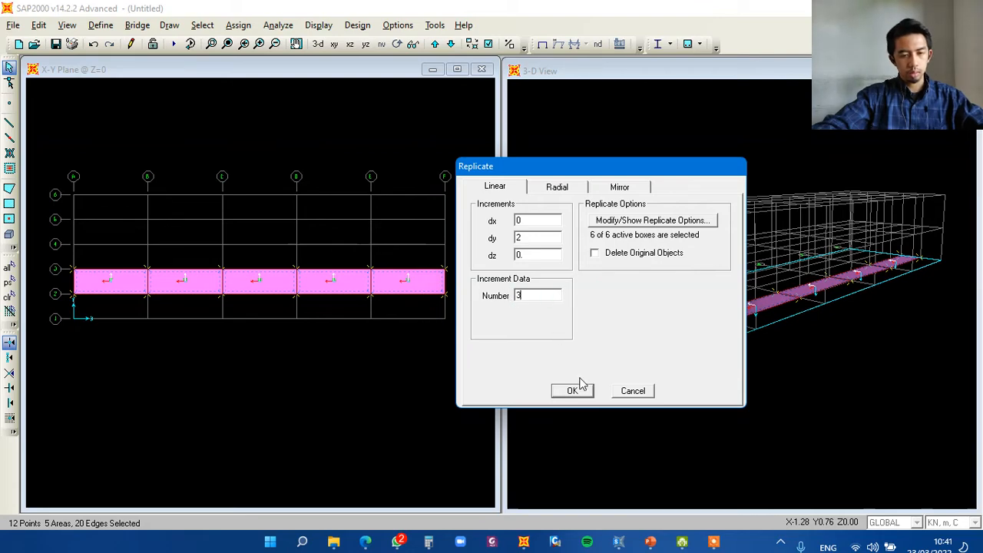
pyautogui.click(572, 391)
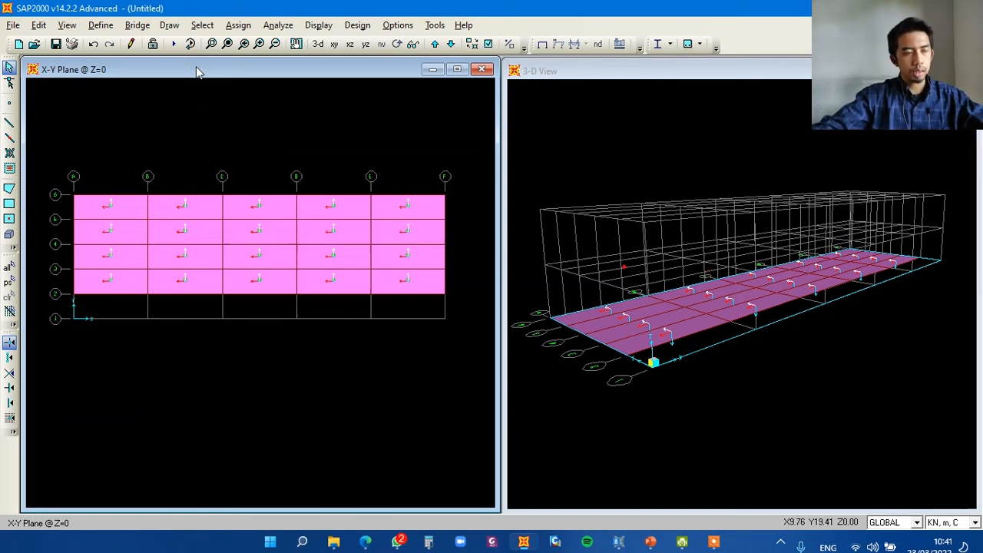
# Restore the previous selection of the strip between grid lines 2 and 3 and replicate it with dy -2 m and number 1.
pyautogui.click(202, 25)
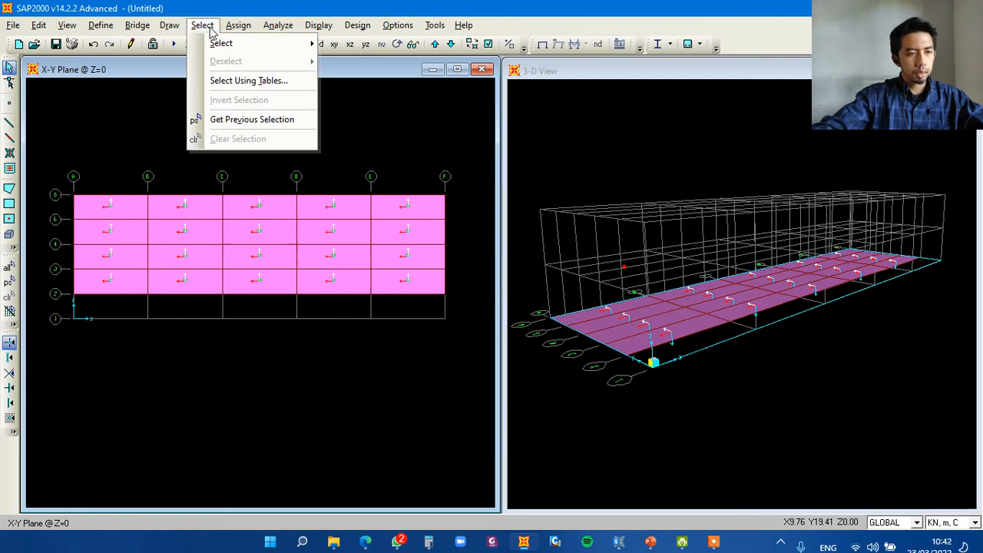
pyautogui.click(258, 120)
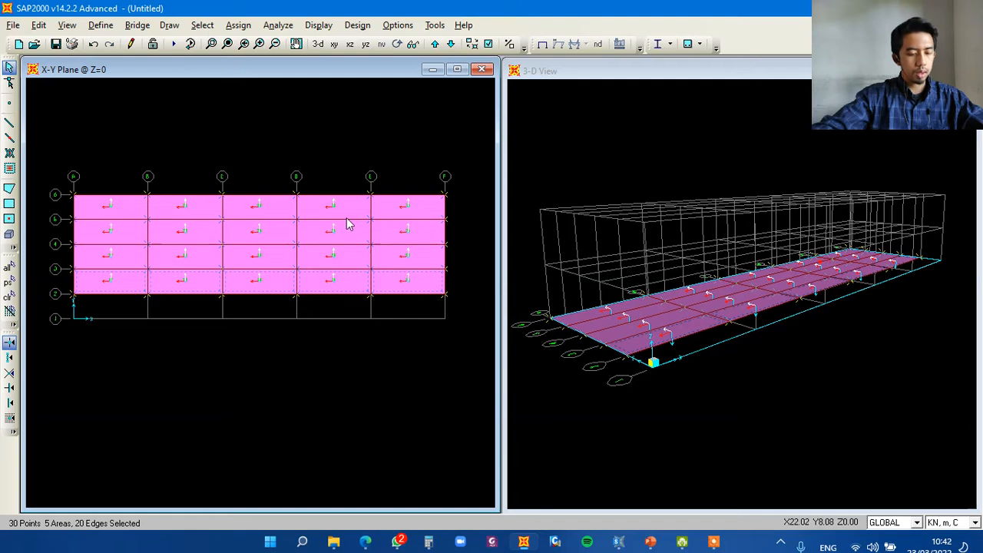
pyautogui.hotkey('ctrl', 'r')
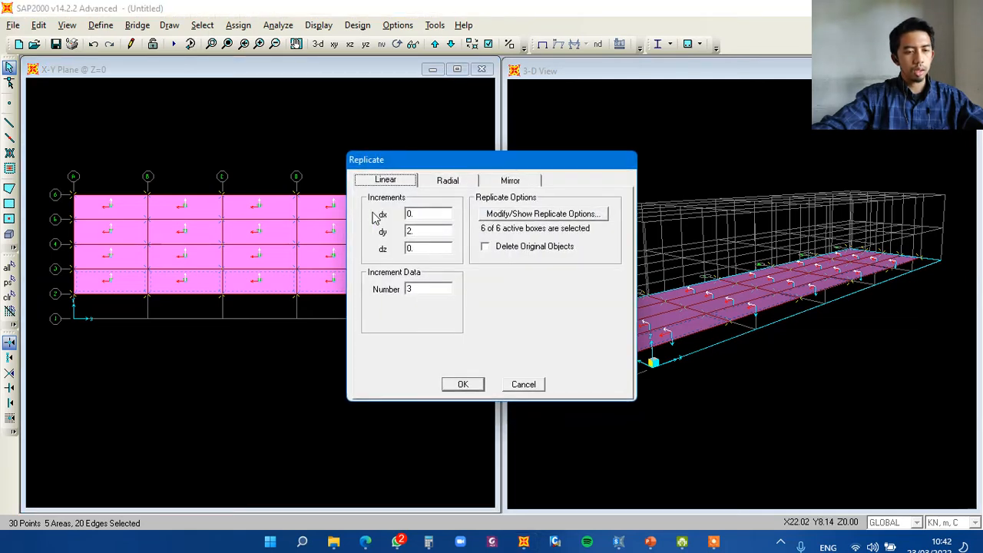
pyautogui.doubleClick(433, 229)
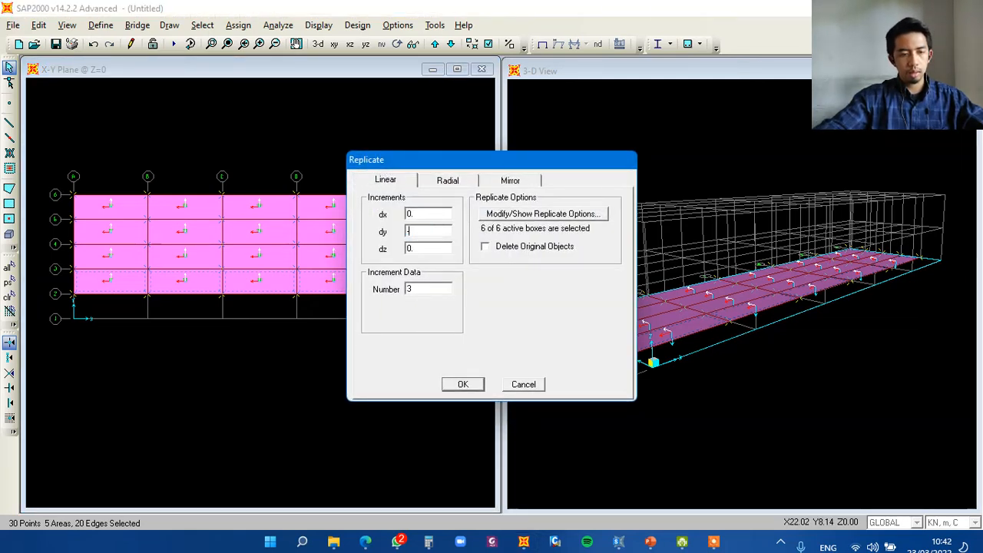
pyautogui.write('-2')
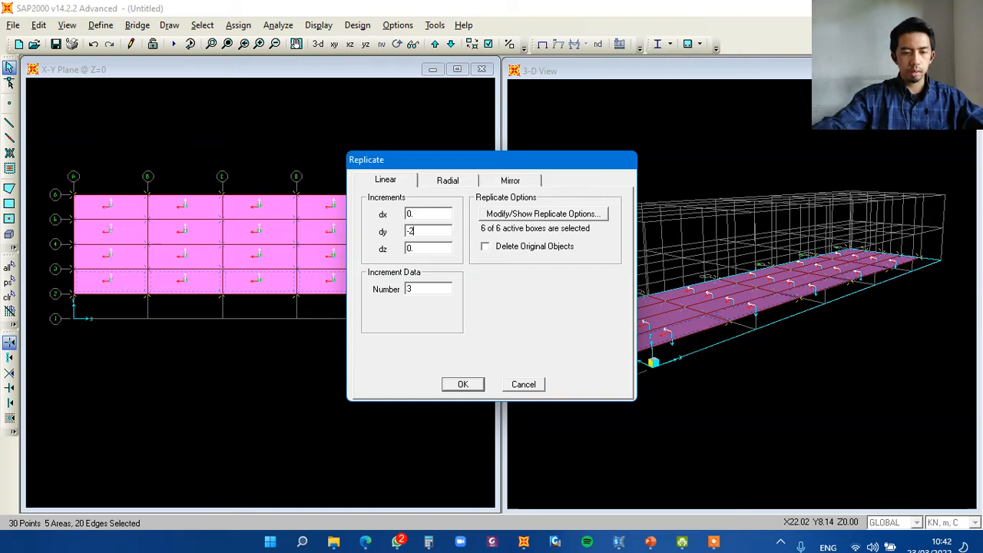
pyautogui.doubleClick(430, 289)
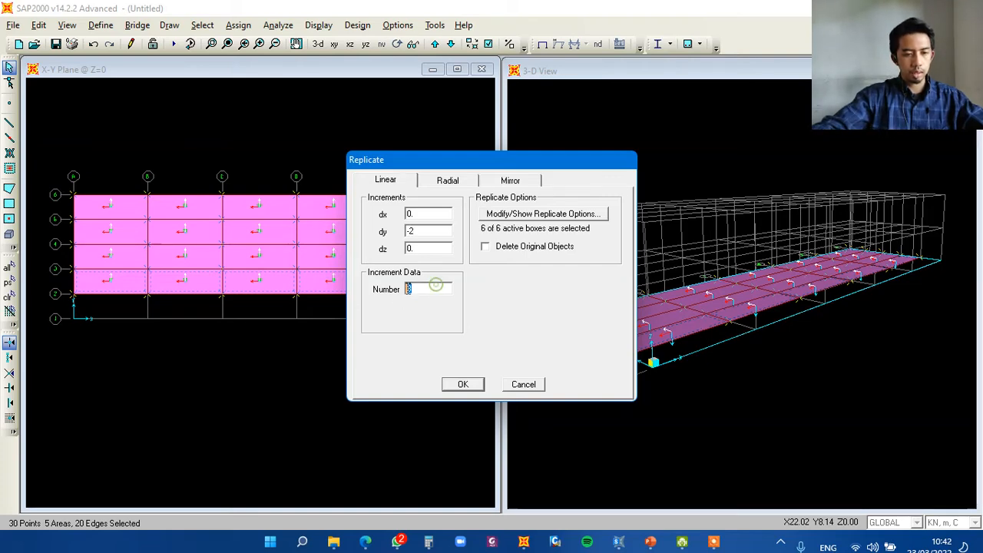
pyautogui.write('1')
pyautogui.click(463, 384)
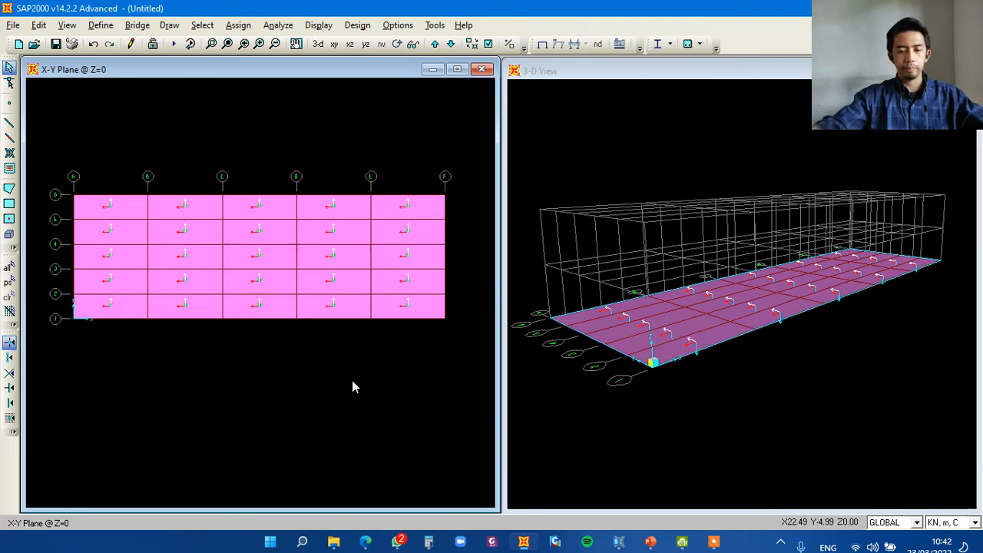
# Orbit the 3-D view to a low angle and turn on Extrude View to show the slab's thickness.
pyautogui.moveTo(729, 257); pyautogui.dragTo(713, 238, button='middle')
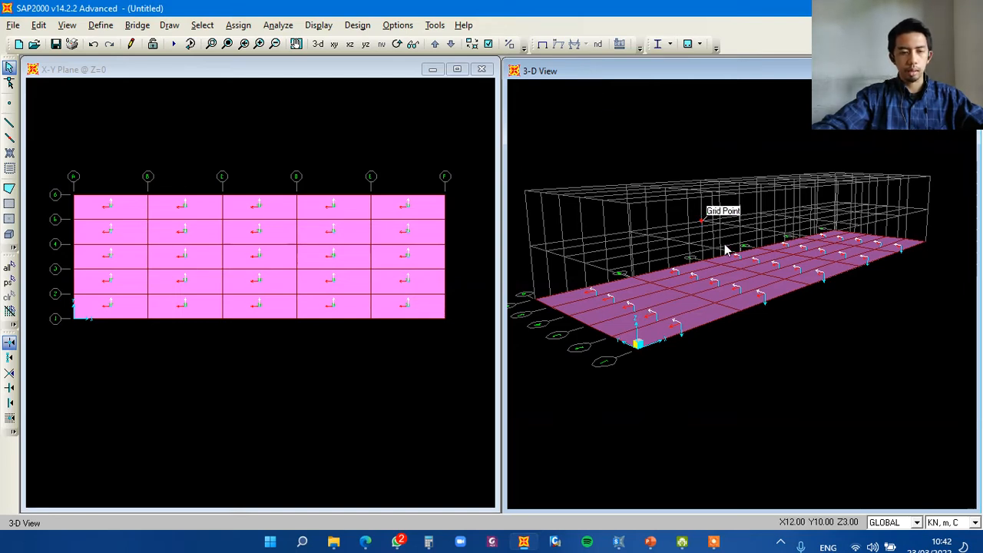
pyautogui.moveTo(707, 75); pyautogui.dragTo(706, 85)
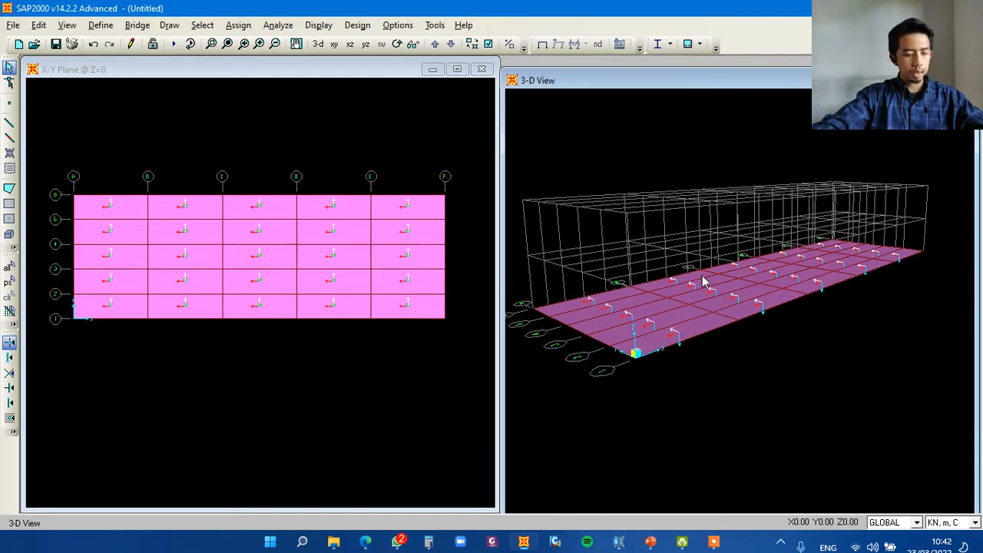
pyautogui.moveTo(705, 276)
pyautogui.keyDown('shift'); pyautogui.mouseDown(button='middle')
pyautogui.moveTo(716, 266)
pyautogui.moveTo(720, 277)
pyautogui.mouseUp(button='middle'); pyautogui.keyUp('shift')
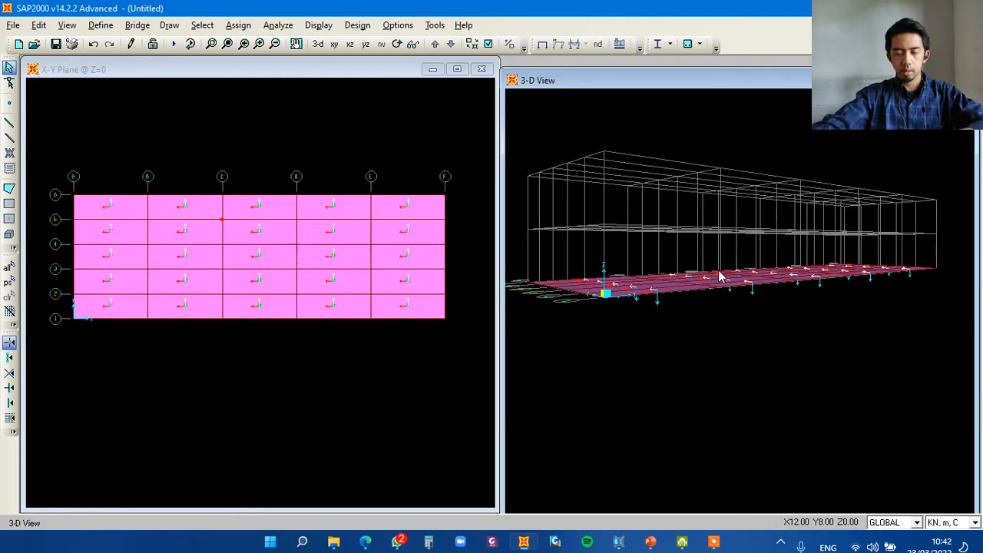
pyautogui.hotkey('ctrl', 'e')
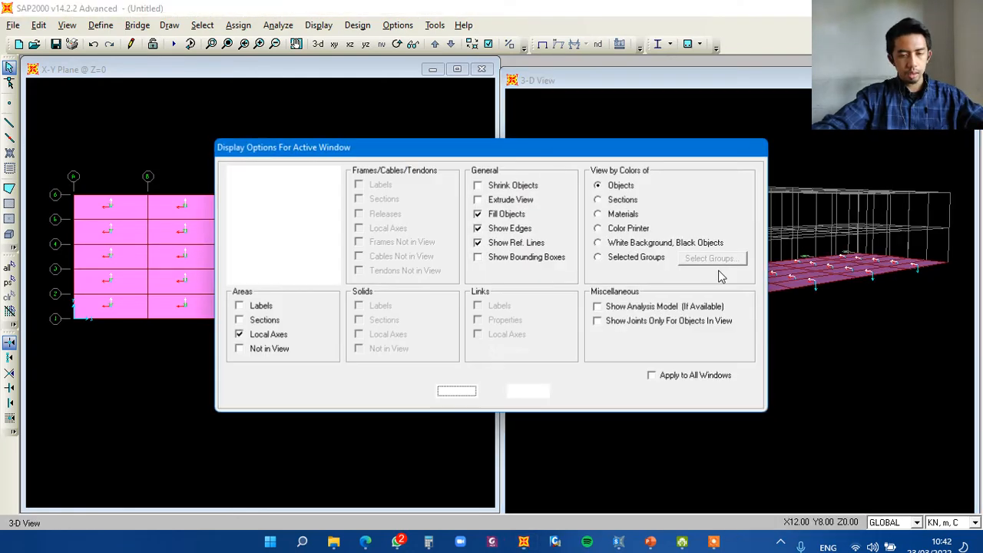
pyautogui.click(499, 202)
pyautogui.click(456, 392)
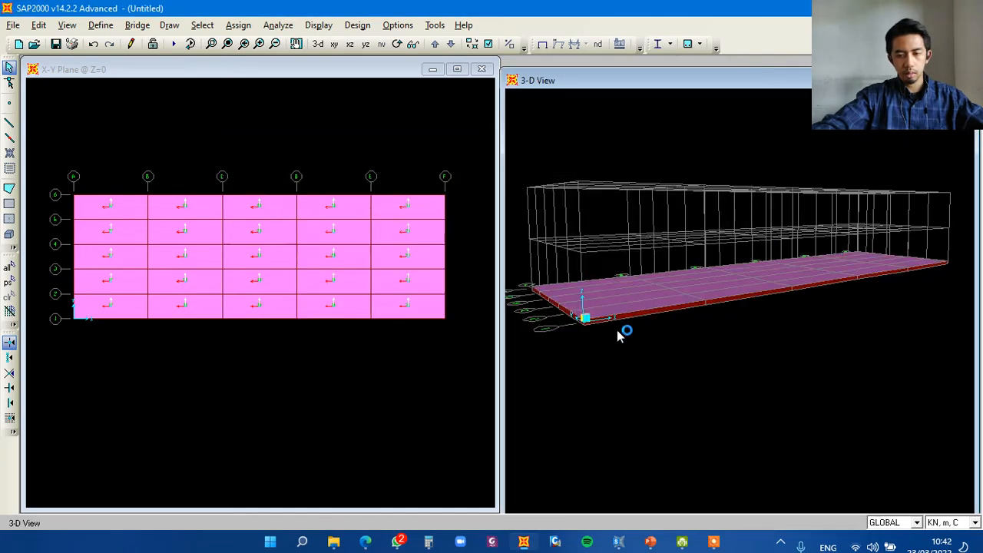
pyautogui.scroll(2, 670, 300)
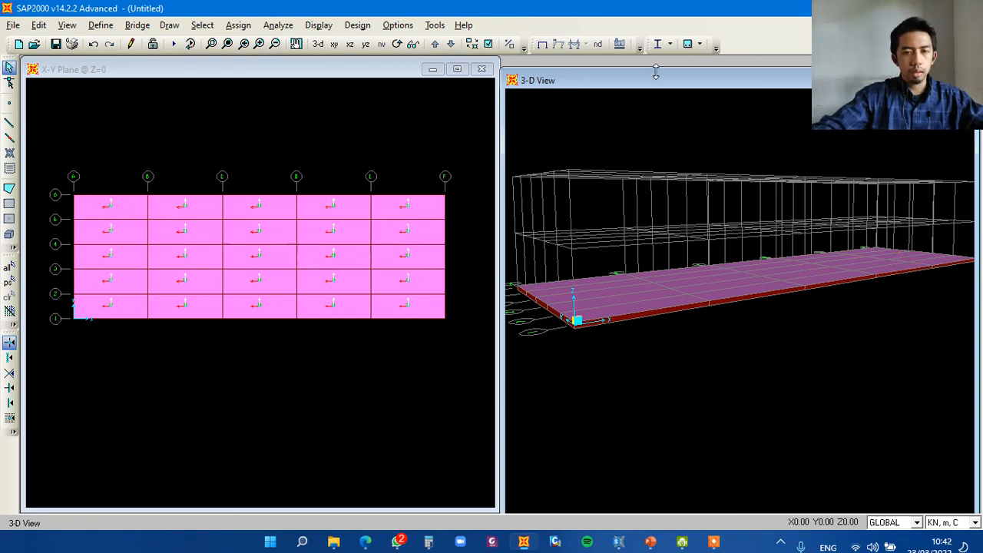
pyautogui.moveTo(656, 71); pyautogui.dragTo(656, 59)
# Select the entire bottom slab in the X-Y plane and add it to a new group named Pelat Lantai Bawah.
pyautogui.click(339, 226)
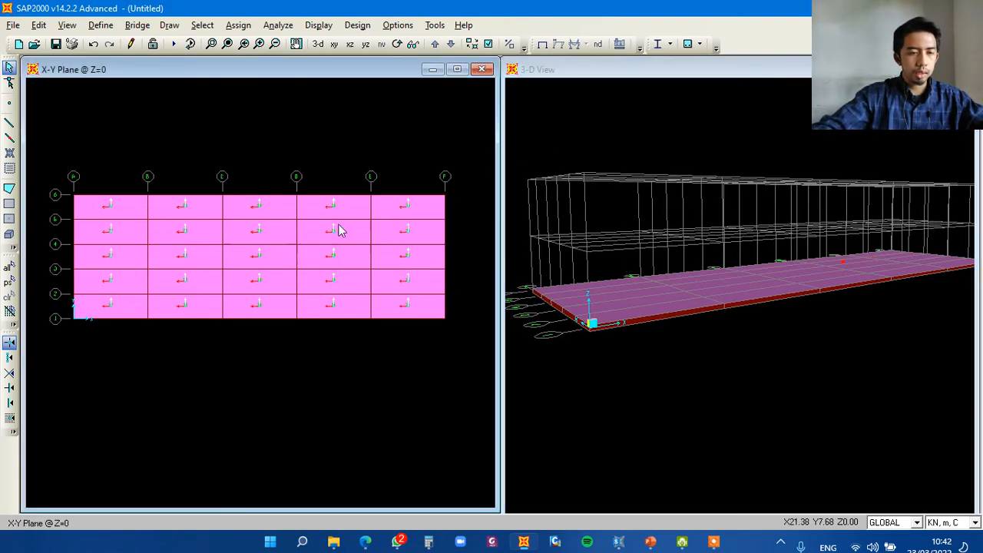
pyautogui.moveTo(339, 225); pyautogui.dragTo(345, 233, button='middle')
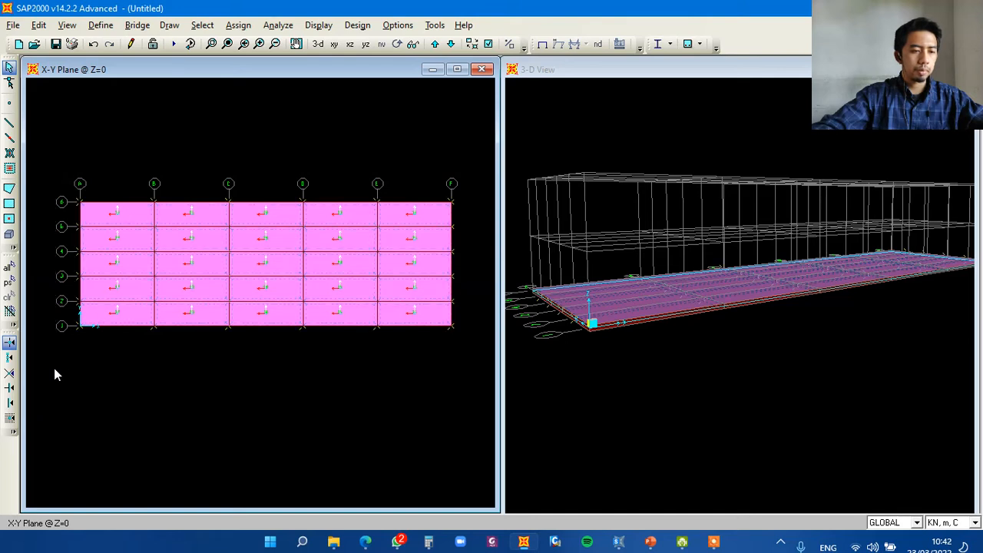
pyautogui.hotkey('ctrl', 'a')
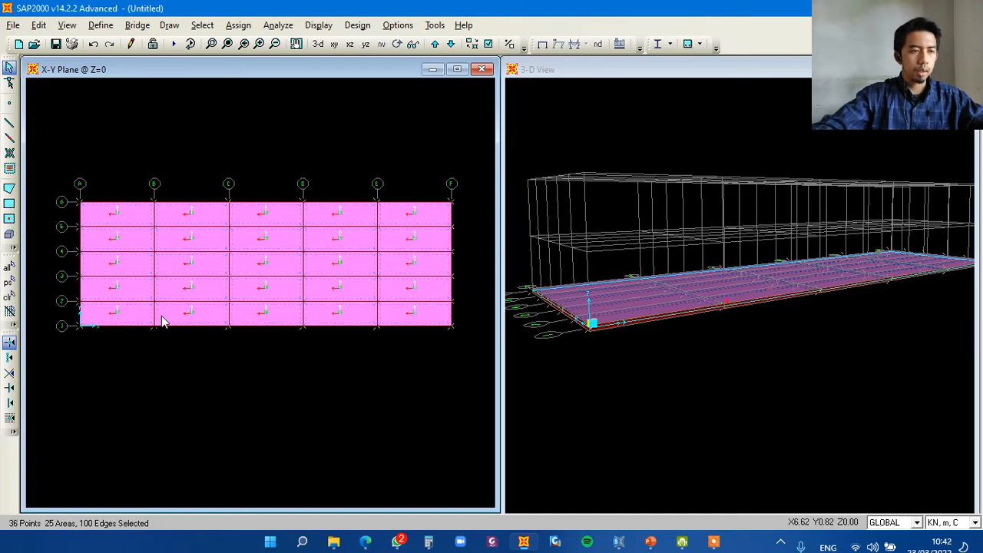
pyautogui.click(239, 25)
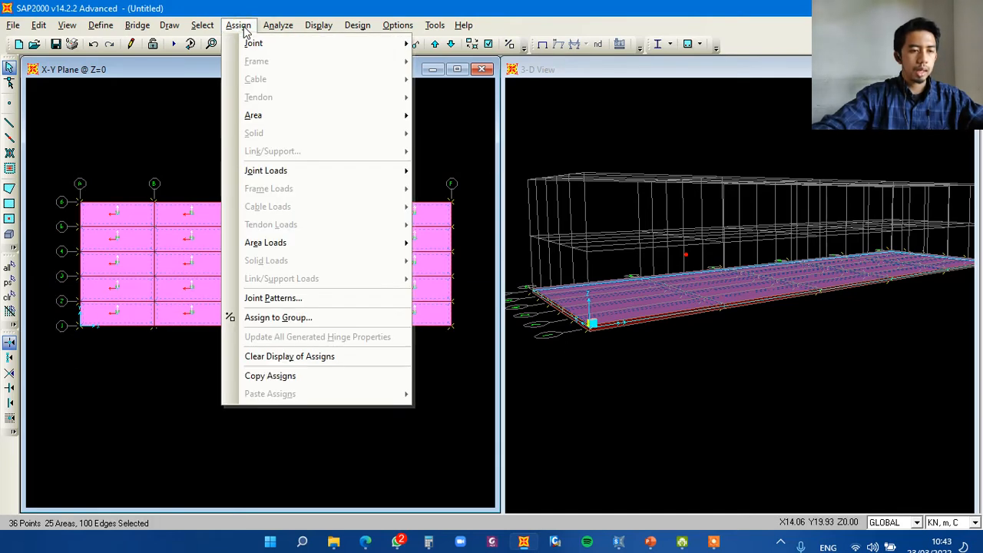
pyautogui.click(304, 323)
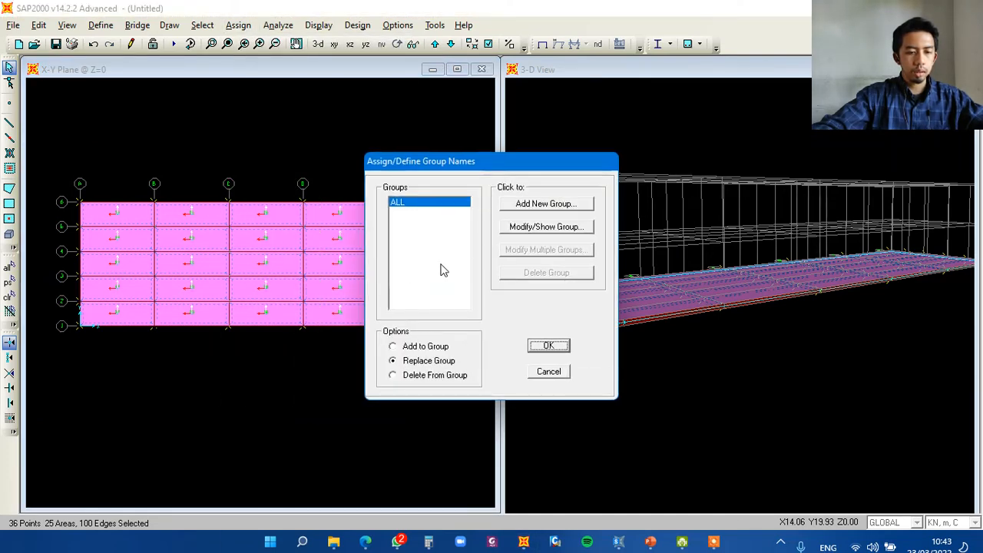
pyautogui.click(527, 205)
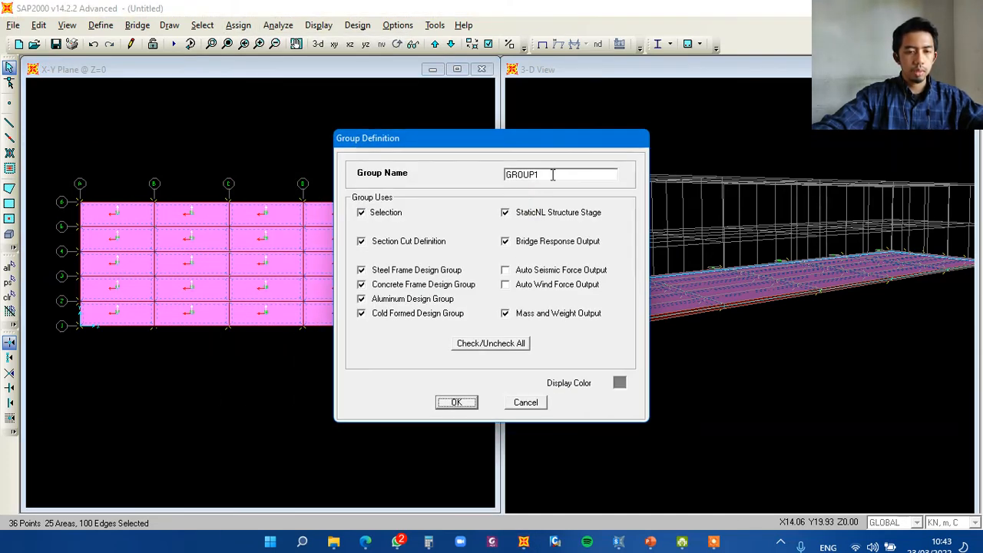
pyautogui.click(514, 175)
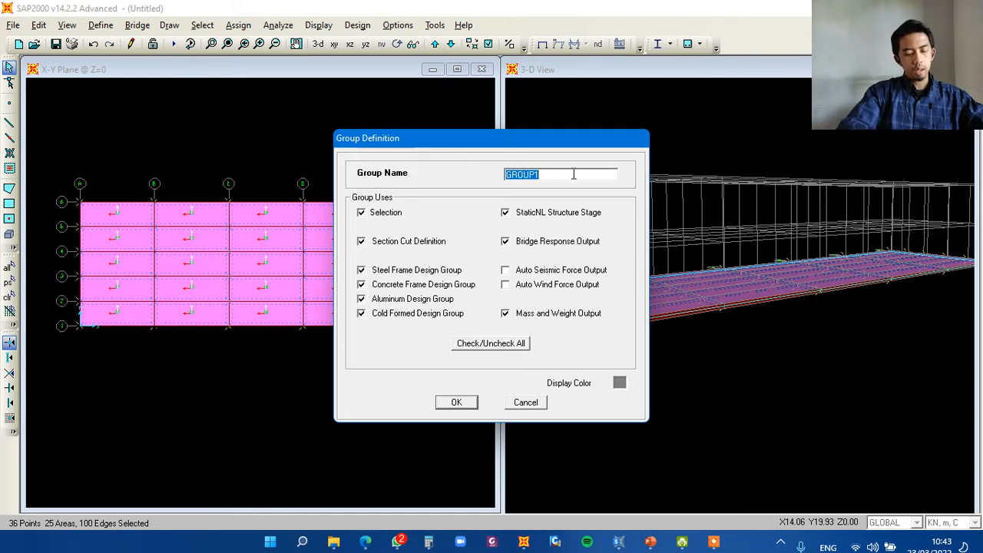
pyautogui.write('Pelat L')
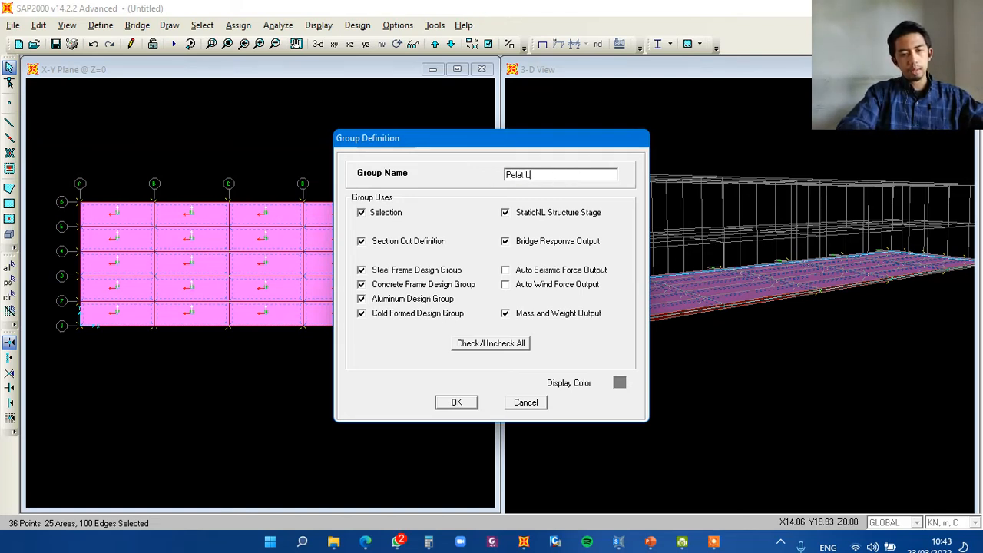
pyautogui.write('antai Bawah')
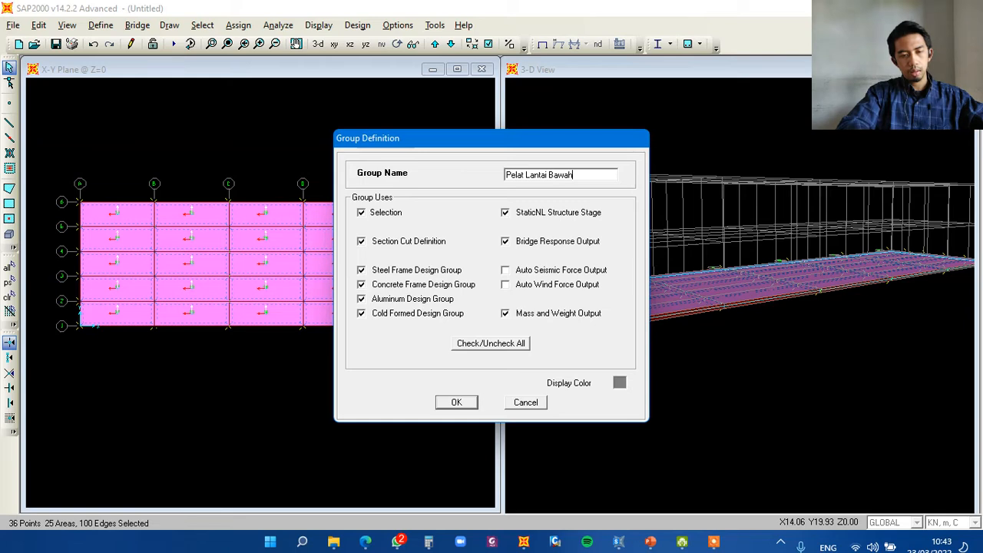
pyautogui.click(474, 403)
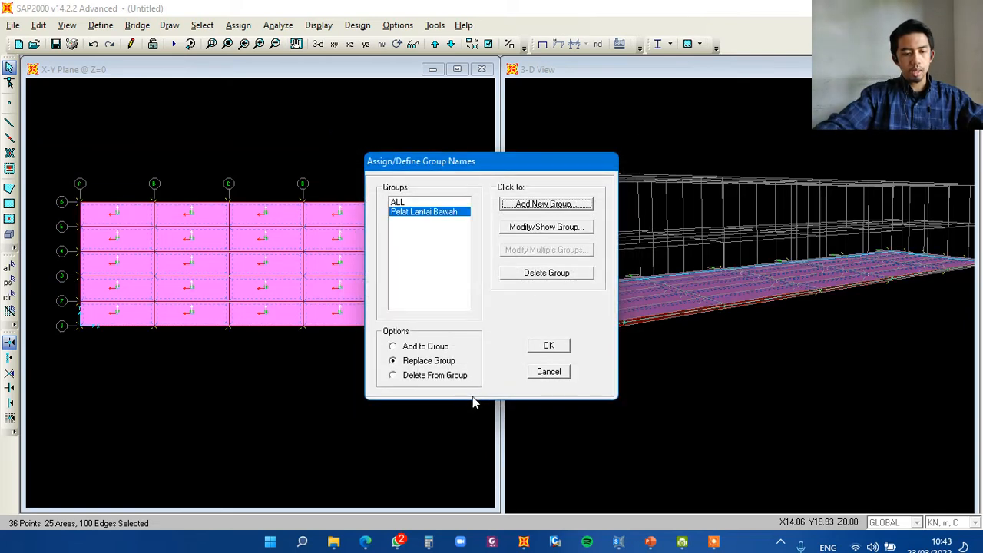
pyautogui.click(394, 348)
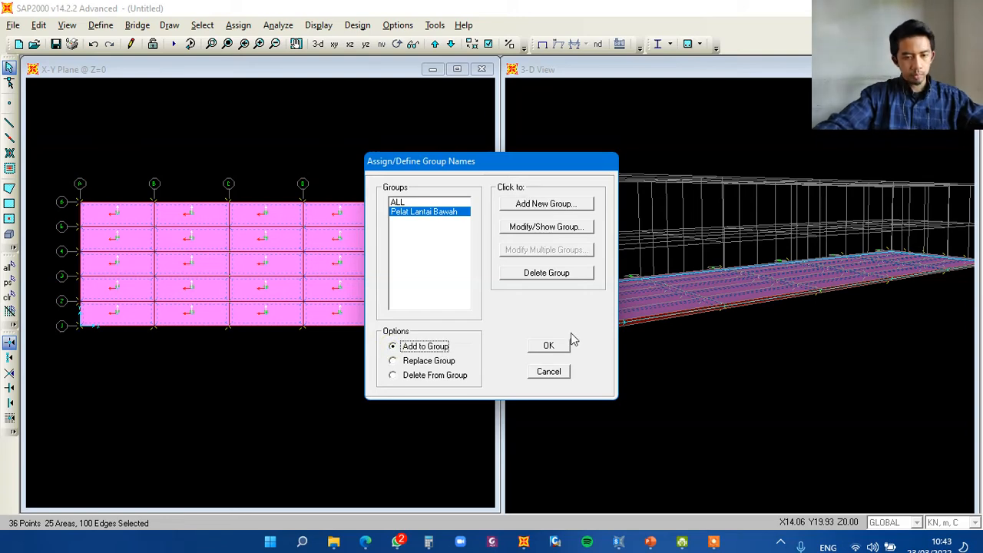
pyautogui.click(548, 346)
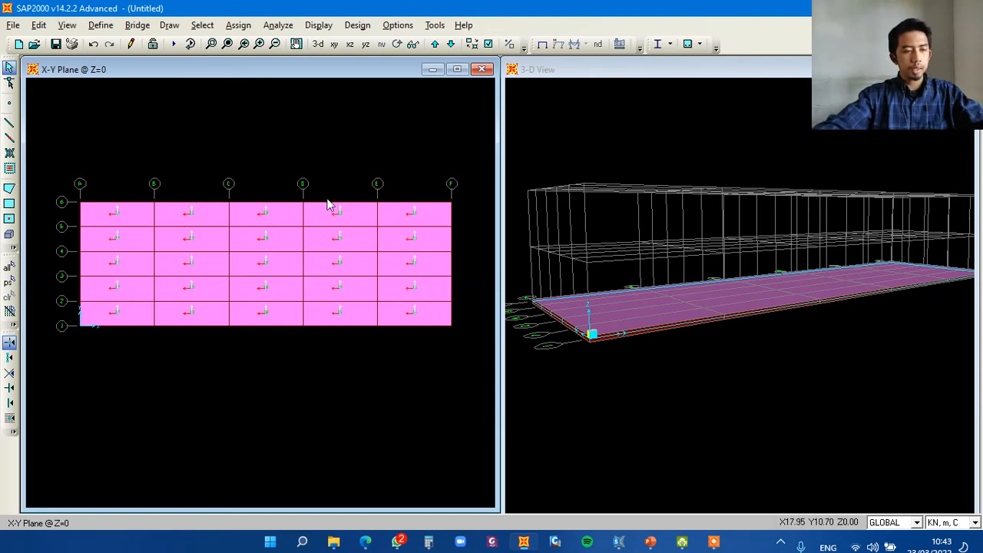
# Try selecting every object of the slab directly, and clear the selection.
pyautogui.click(472, 147)
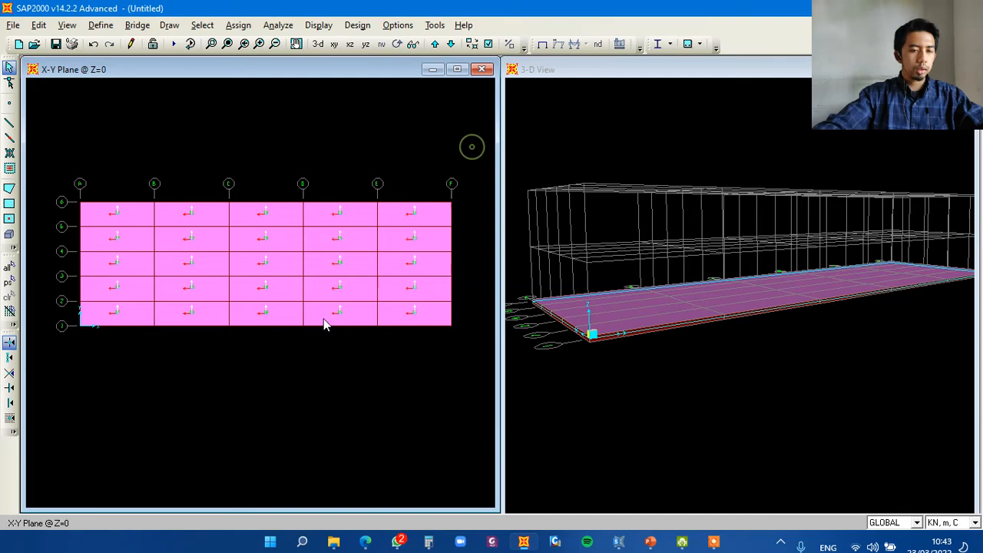
pyautogui.moveTo(73, 381); pyautogui.dragTo(54, 377)
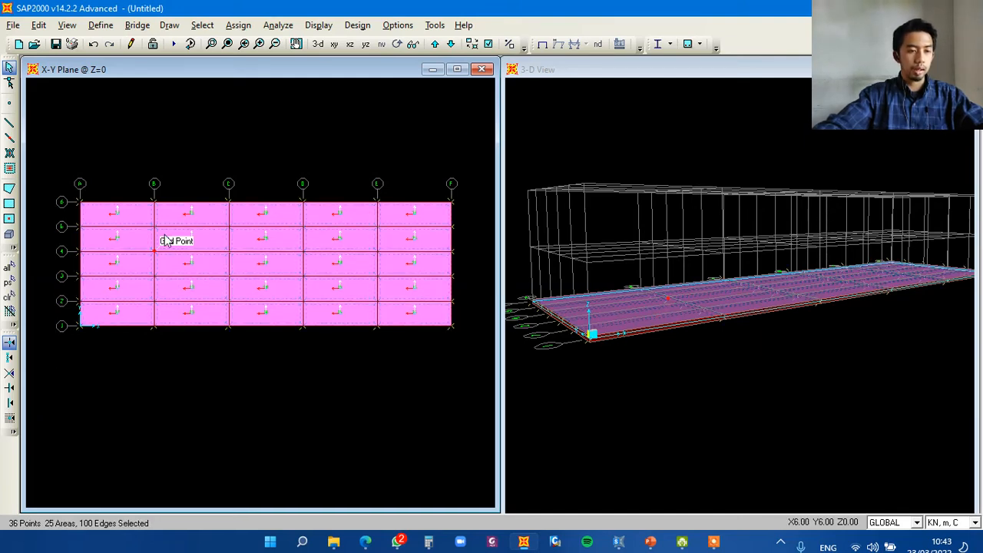
pyautogui.hotkey('ctrl', 'q')
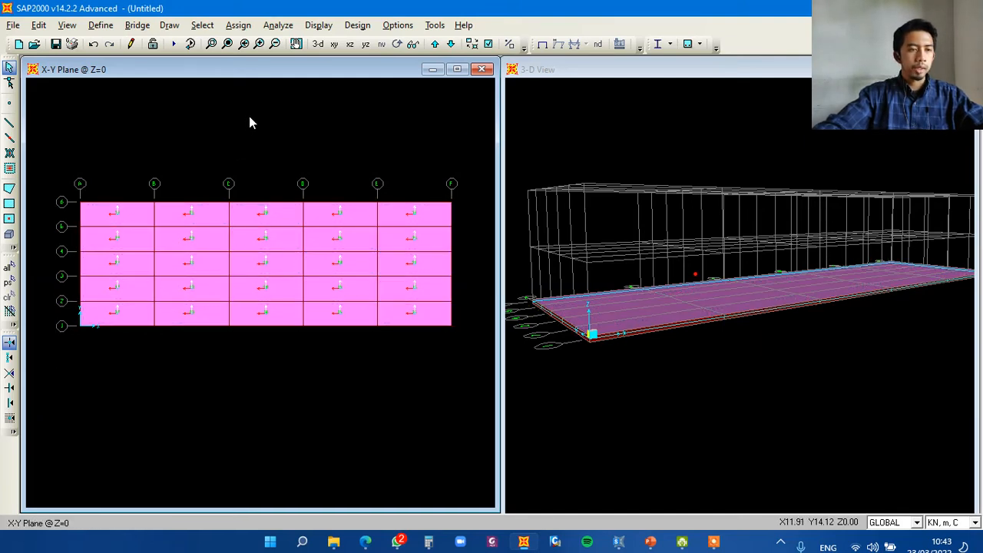
# Select the slab through its Pelat Lantai Bawah group, and clear the selection.
pyautogui.click(204, 25)
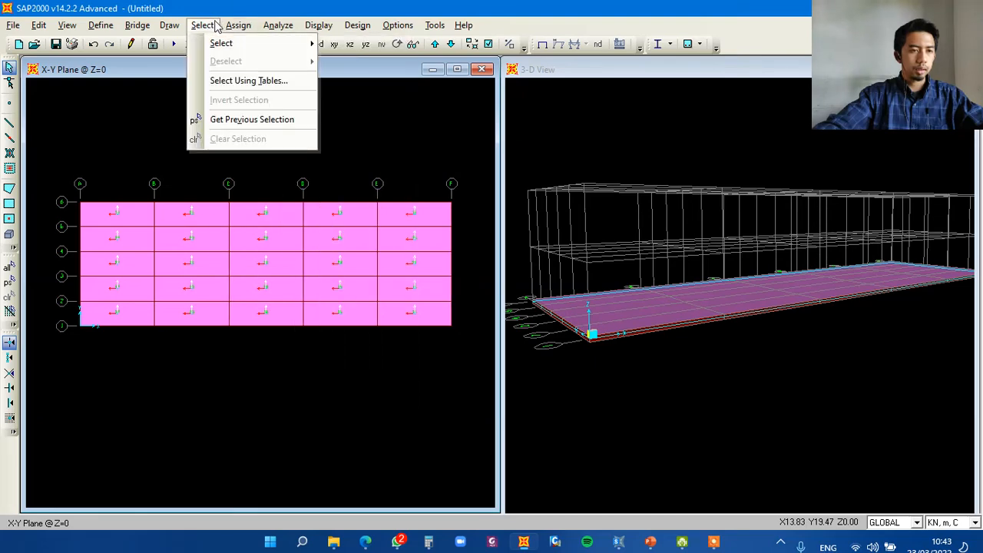
pyautogui.moveTo(260, 49)
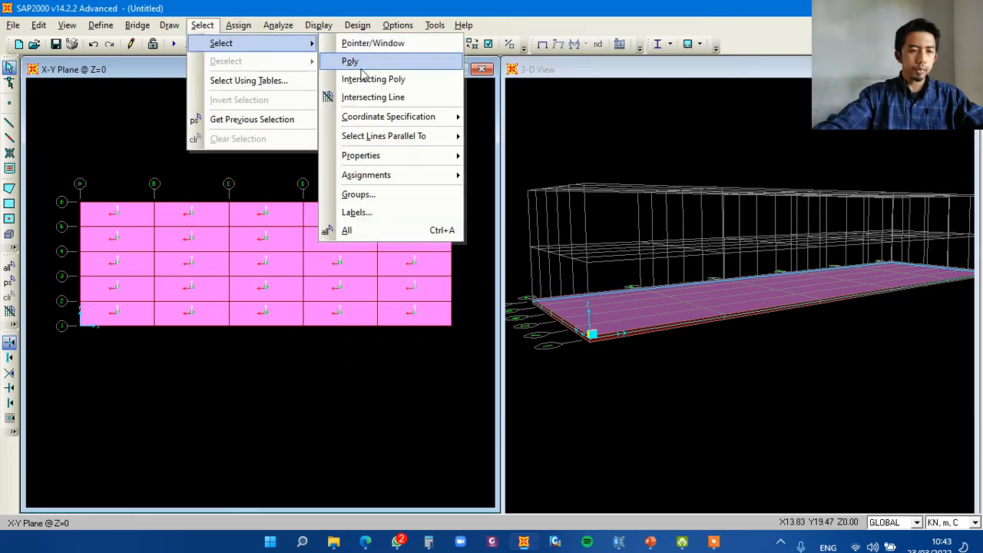
pyautogui.click(371, 197)
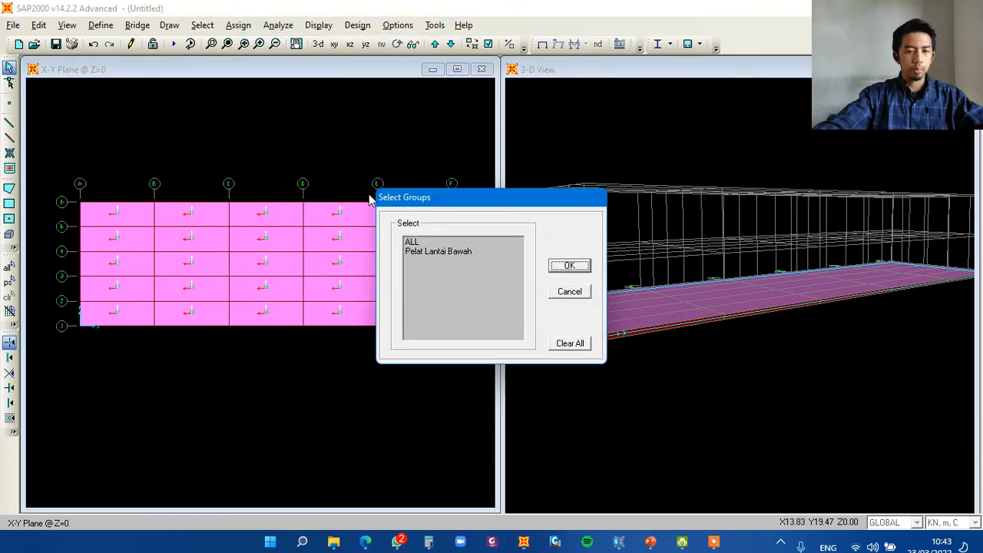
pyautogui.click(444, 252)
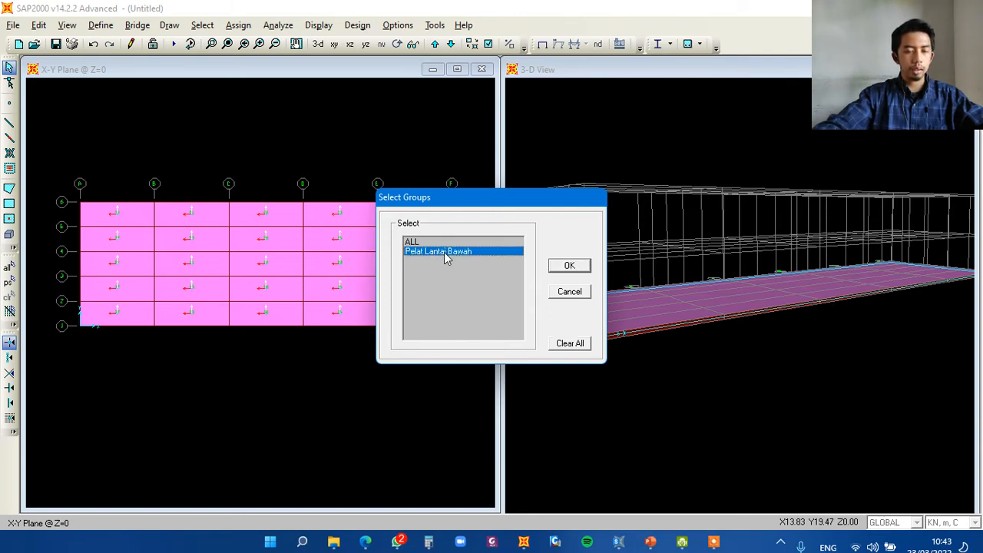
pyautogui.click(576, 273)
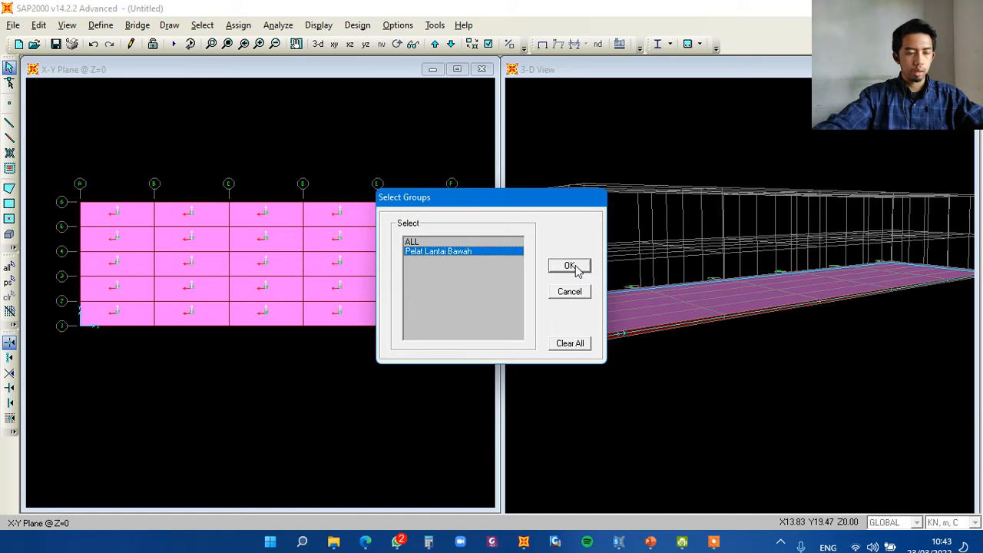
pyautogui.click(569, 265)
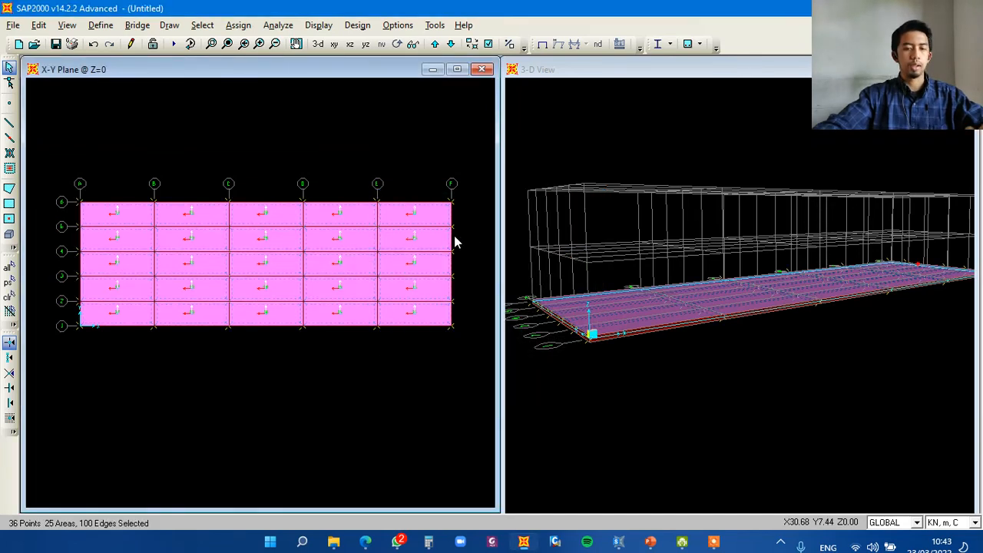
pyautogui.hotkey('ctrl', 'q')
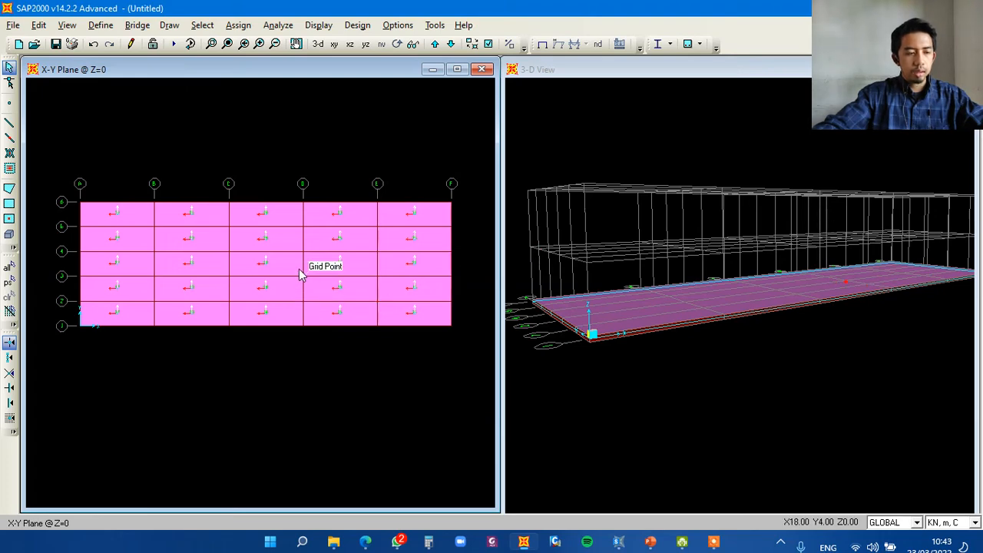
# Close the X-Y plane window so only the 3-D view remains, and fit the whole model in it.
pyautogui.click(703, 227)
pyautogui.press('Up')
pyautogui.press('Up')
pyautogui.press('Up')
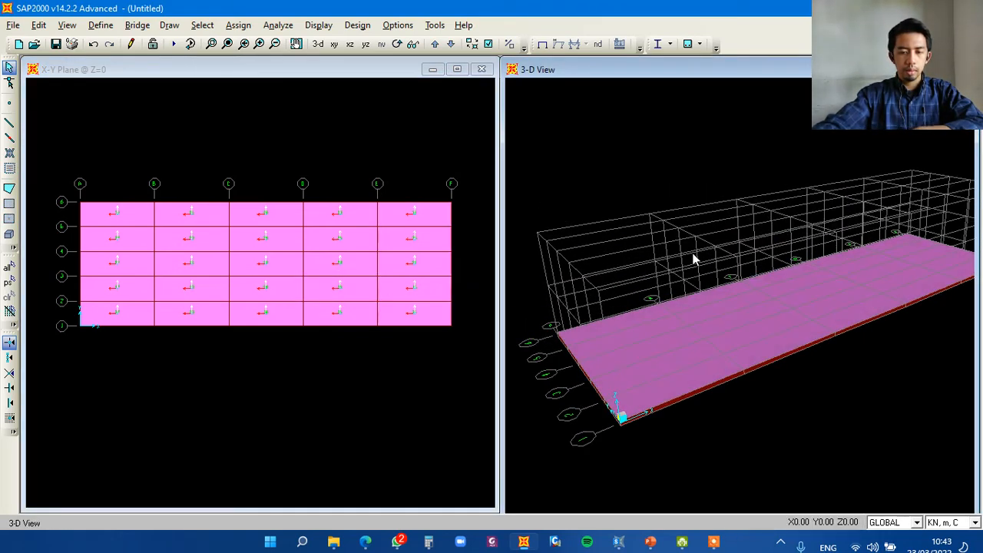
pyautogui.press('Down')
pyautogui.press('Down')
pyautogui.press('Right')
pyautogui.moveTo(694, 253)
pyautogui.keyDown('shift'); pyautogui.mouseDown(button='middle')
pyautogui.moveTo(700, 299)
pyautogui.moveTo(548, 79)
pyautogui.mouseUp(button='middle'); pyautogui.keyUp('shift')
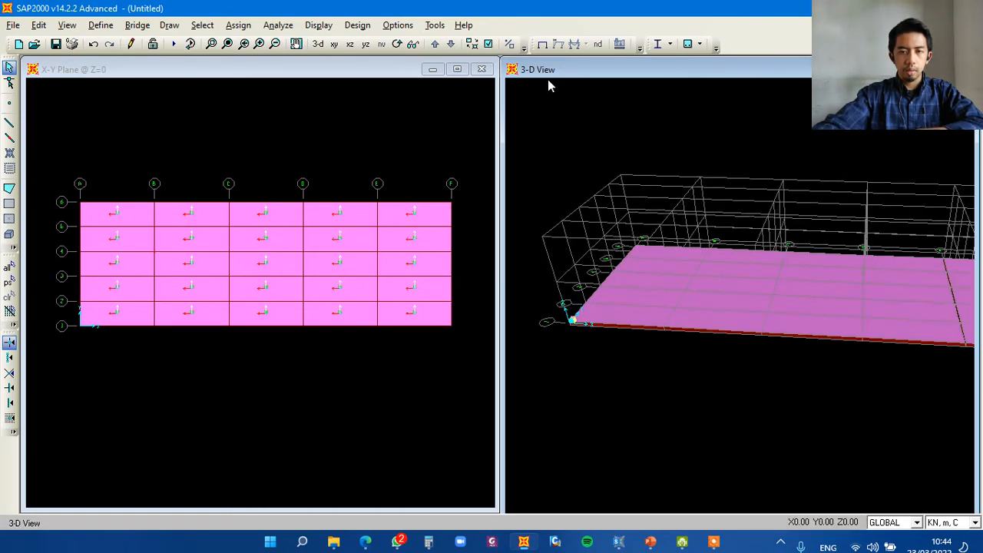
pyautogui.click(482, 69)
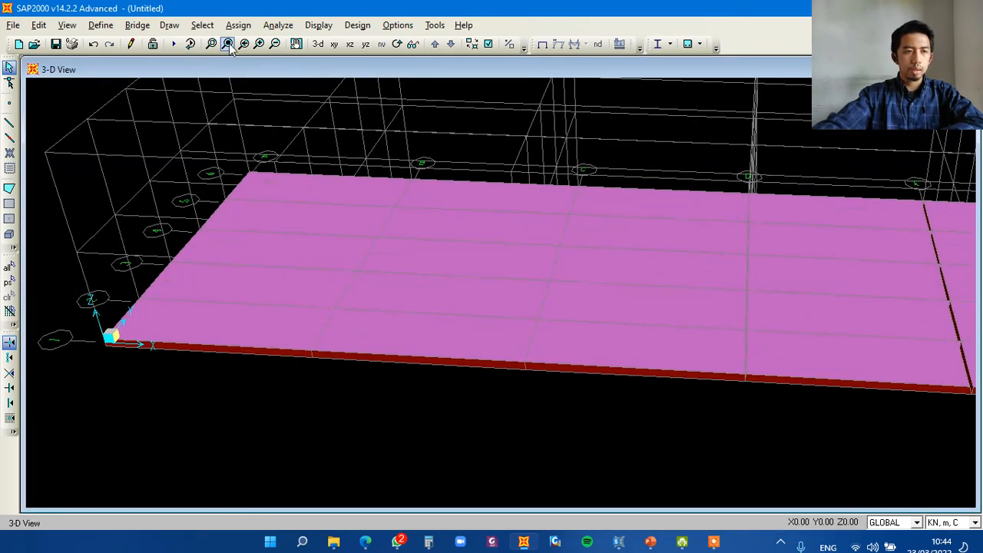
pyautogui.click(228, 44)
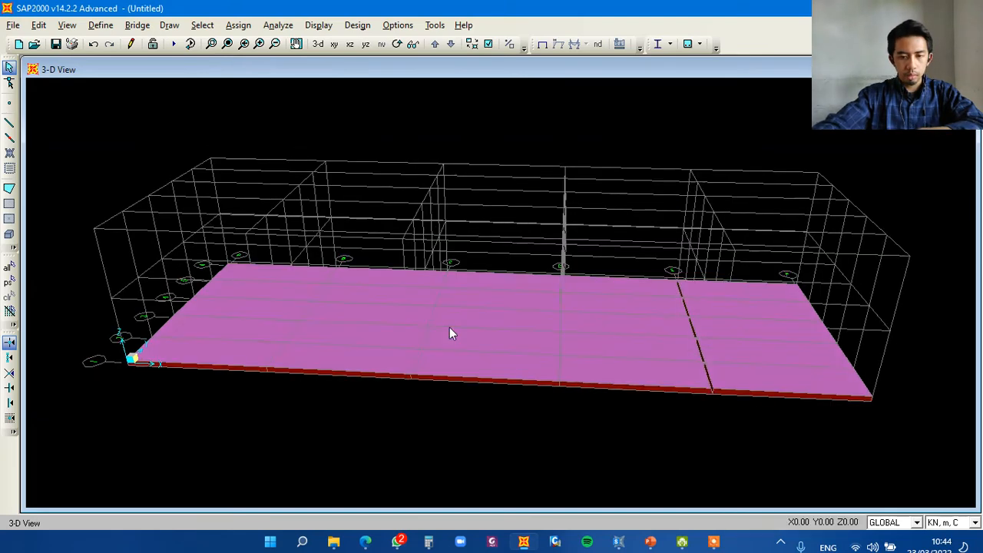
# Orbit the 3-D view between low and high angles to examine the extruded slab's surface, edges and thickness.
pyautogui.scroll(-3, 528, 319)
pyautogui.scroll(2, 528, 318)
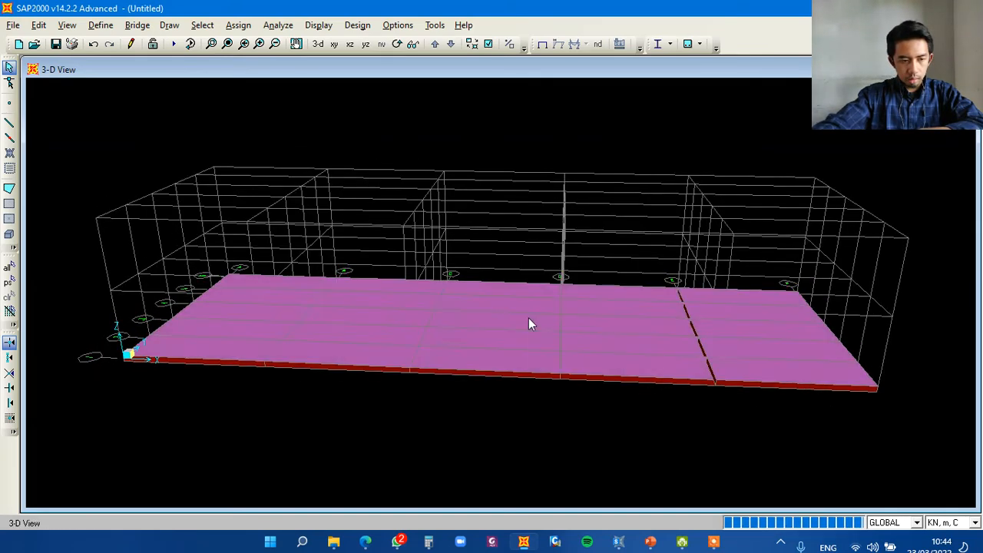
pyautogui.scroll(4, 529, 324)
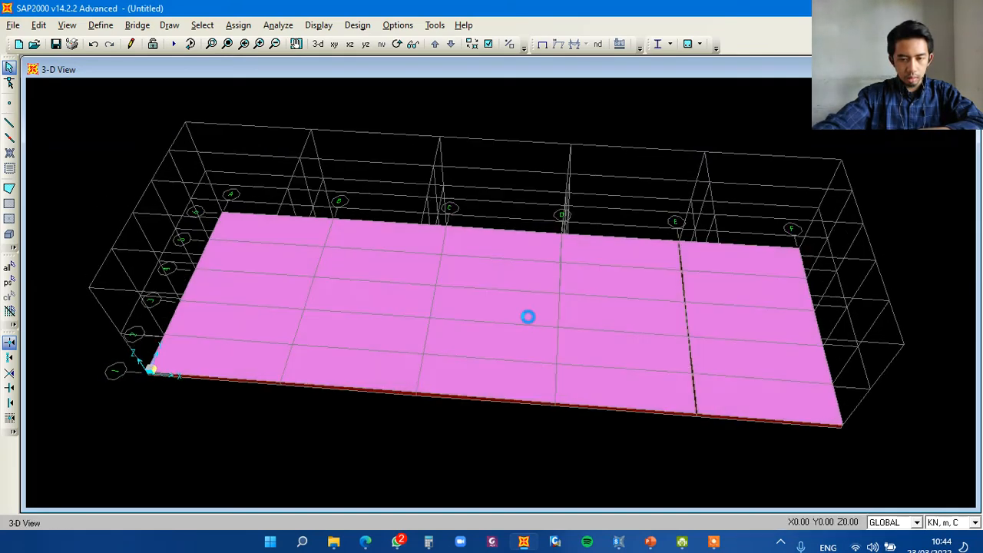
pyautogui.scroll(2, 529, 317)
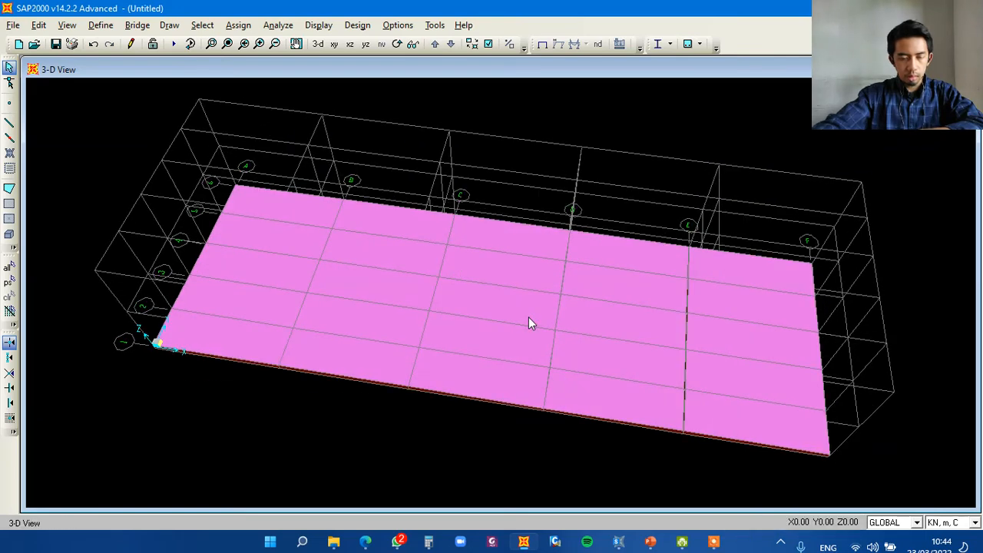
pyautogui.scroll(-3, 528, 324)
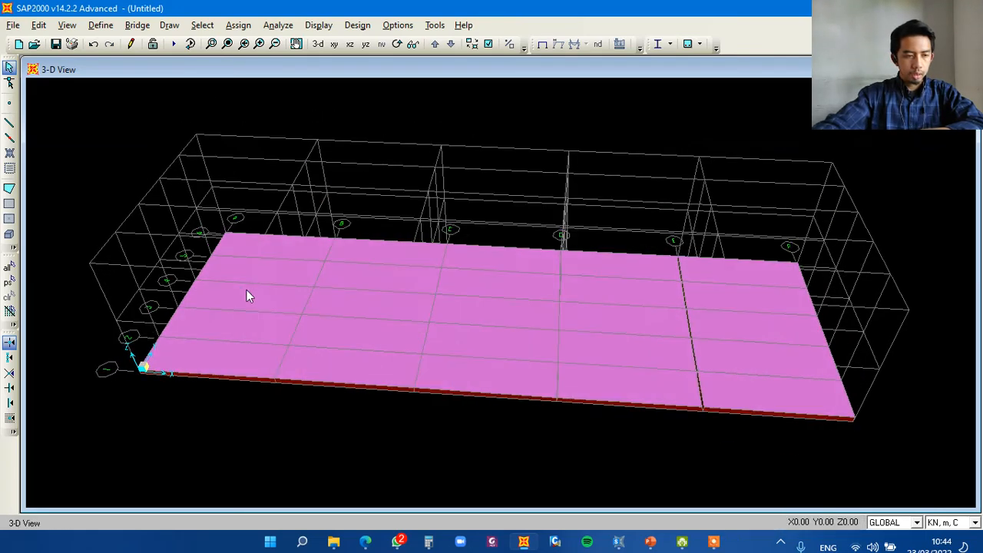
pyautogui.scroll(-4, 247, 292)
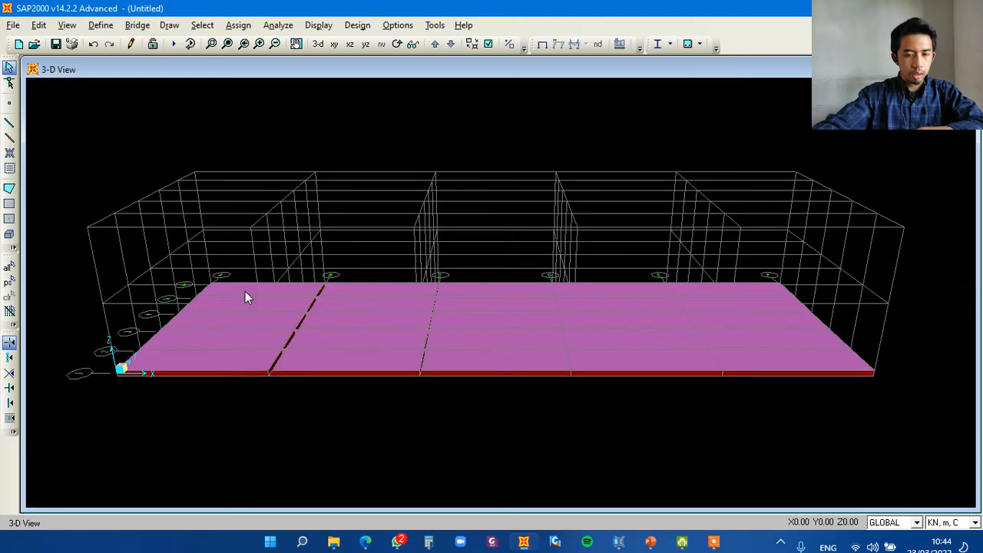
pyautogui.press('Right')
pyautogui.press('Left')
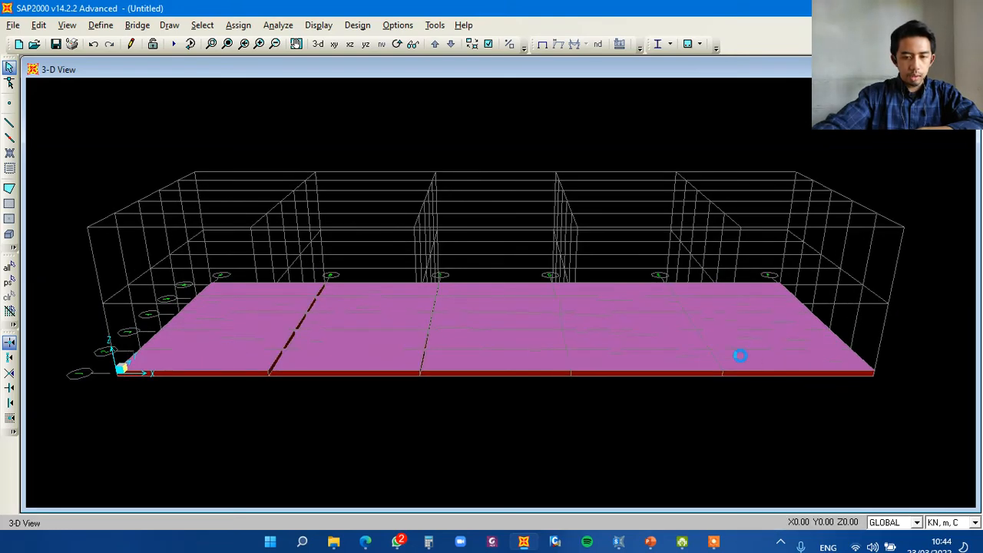
pyautogui.press('Right')
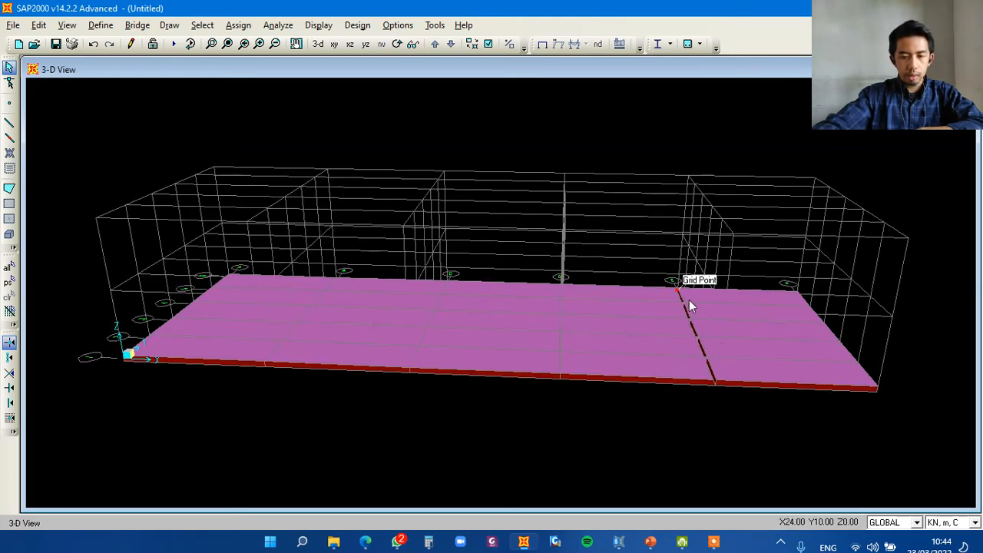
pyautogui.press('Left')
pyautogui.press('Right')
pyautogui.press('Left')
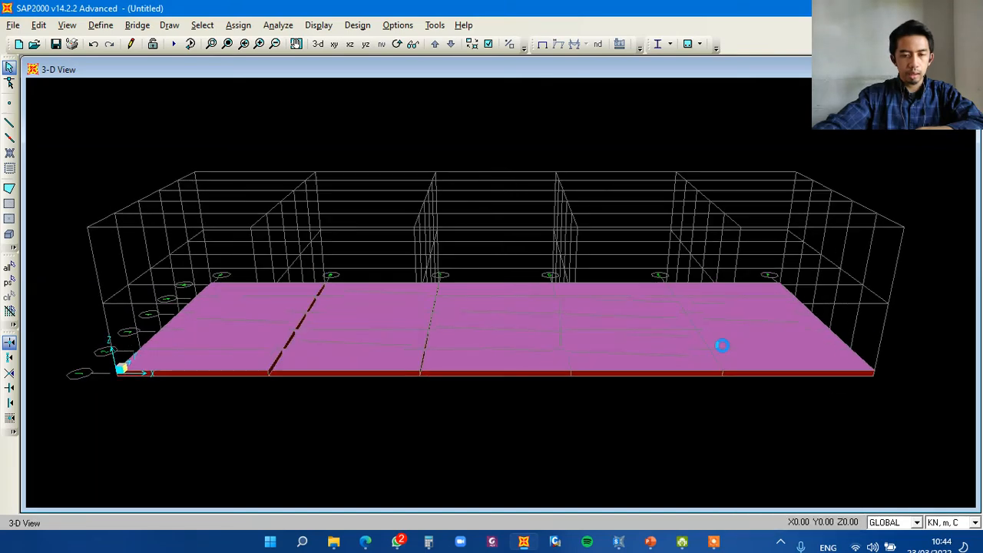
pyautogui.press('Right')
pyautogui.press('Left')
pyautogui.press('Right')
pyautogui.press('Up')
pyautogui.press('Up')
pyautogui.press('Up')
pyautogui.press('Up')
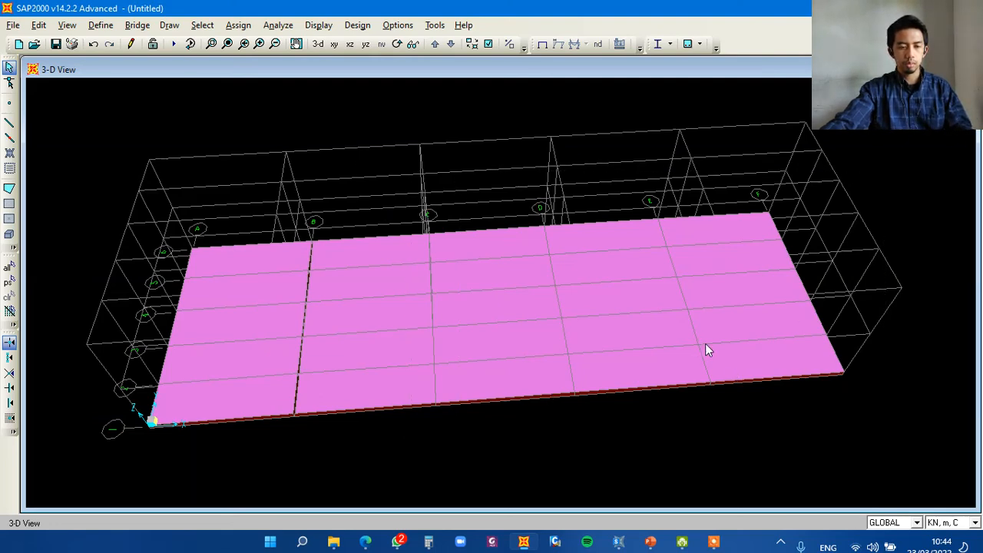
# Select the whole slab and divide each area into 2 objects along edge 1 to 2 and 5 along edge 1 to 3.
pyautogui.hotkey('ctrl', 'a')
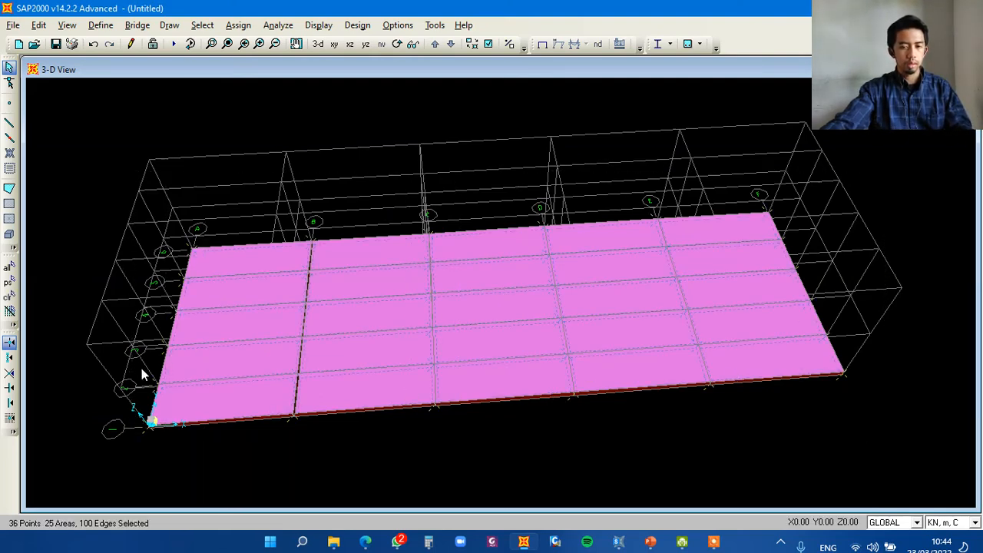
pyautogui.click(38, 25)
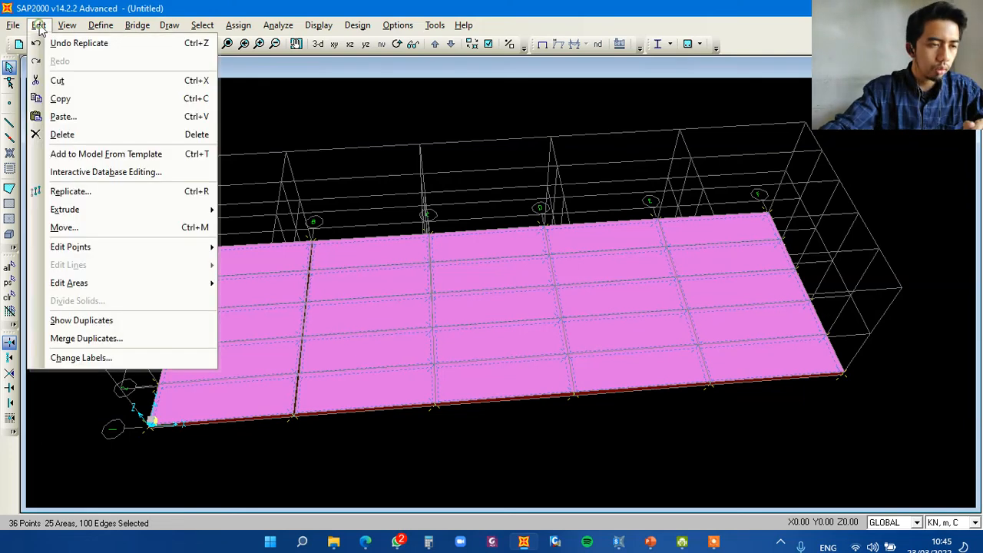
pyautogui.moveTo(169, 283)
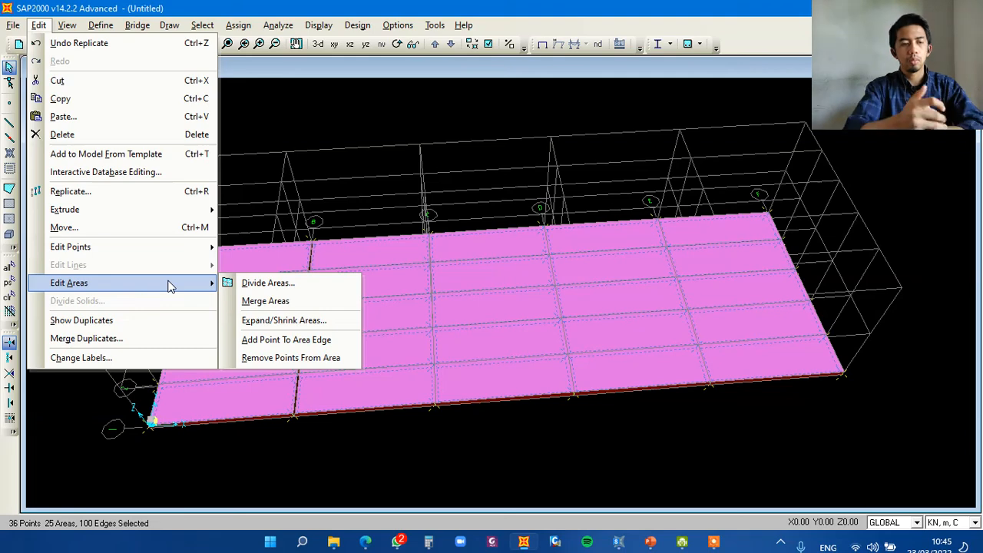
pyautogui.click(265, 282)
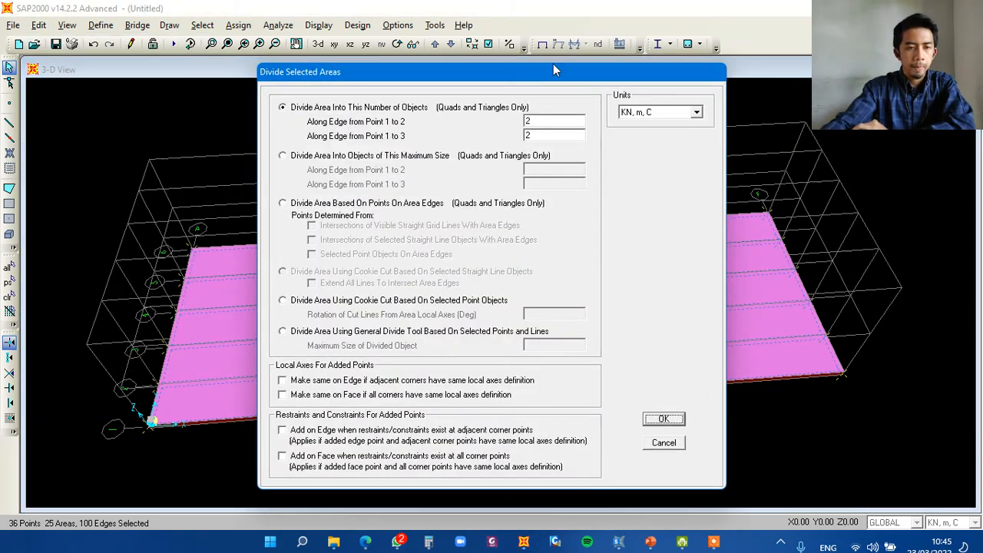
pyautogui.moveTo(561, 81); pyautogui.dragTo(616, 71)
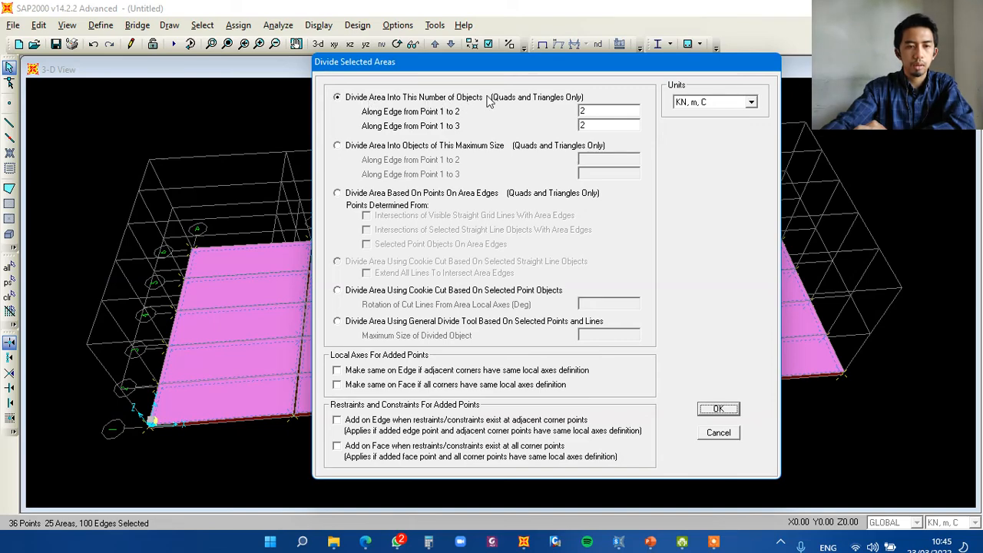
pyautogui.moveTo(538, 68); pyautogui.dragTo(688, 100)
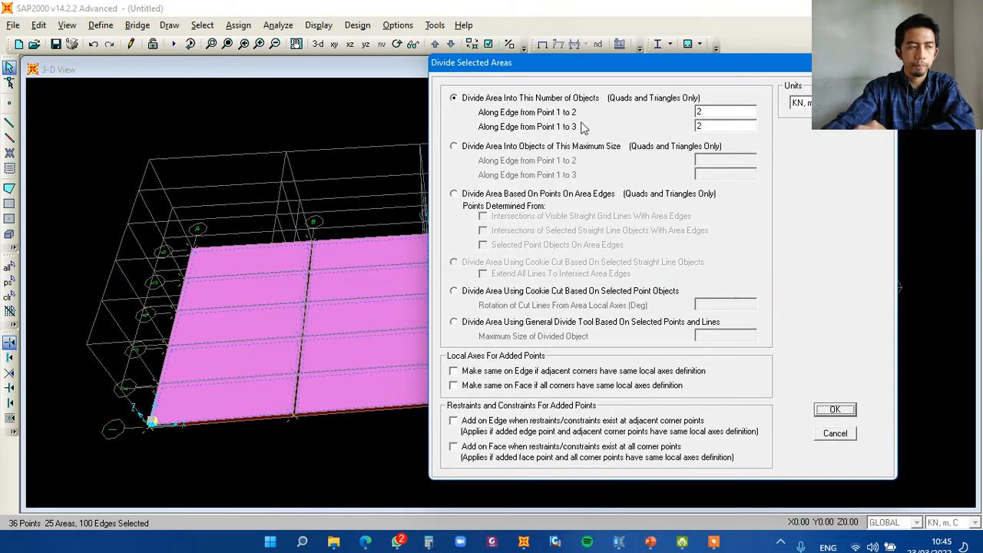
pyautogui.moveTo(677, 63); pyautogui.dragTo(578, 56)
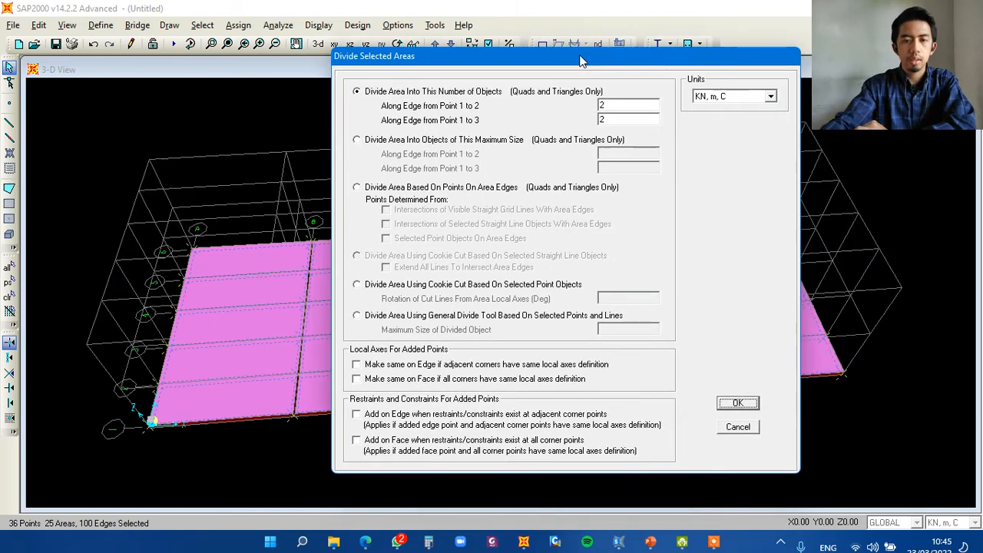
pyautogui.doubleClick(615, 117)
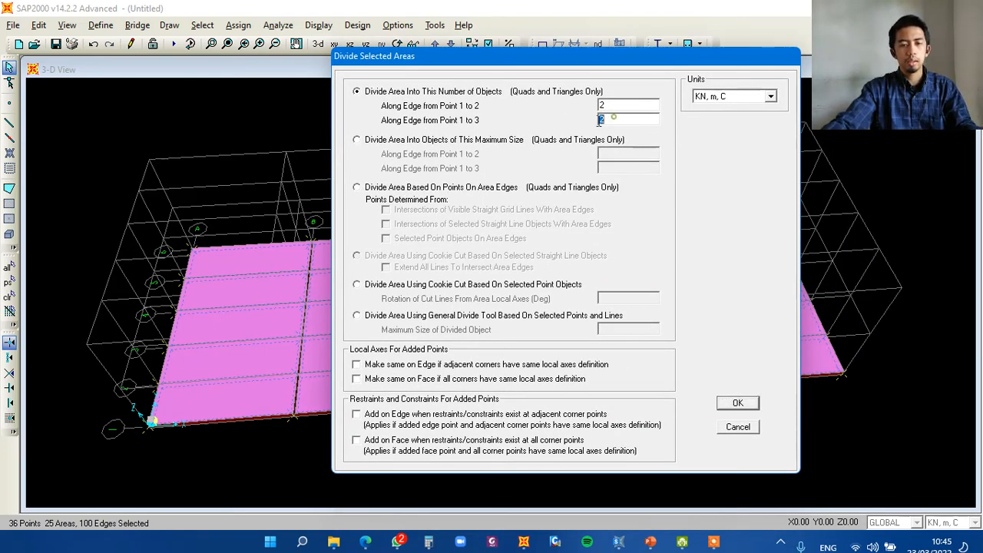
pyautogui.doubleClick(627, 105)
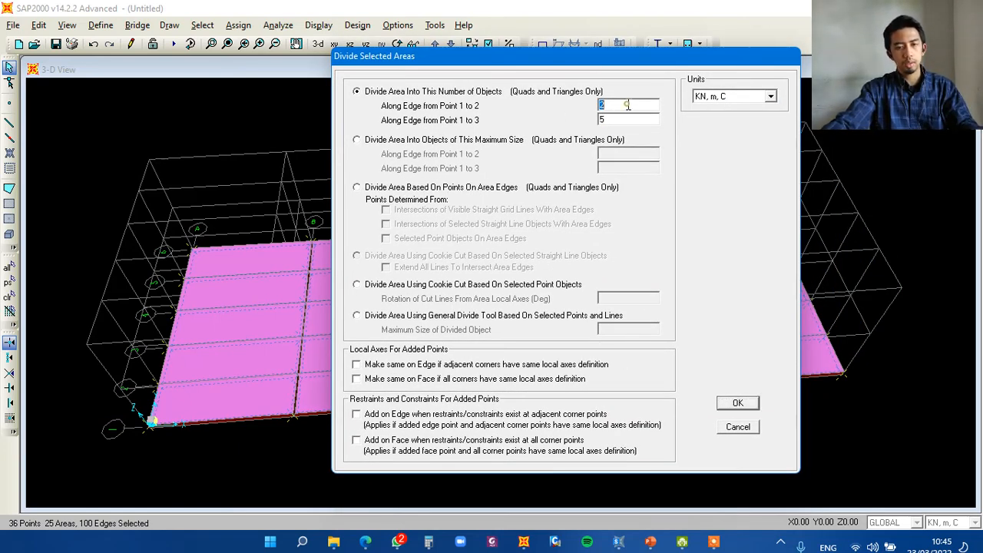
pyautogui.moveTo(636, 62); pyautogui.dragTo(650, 54)
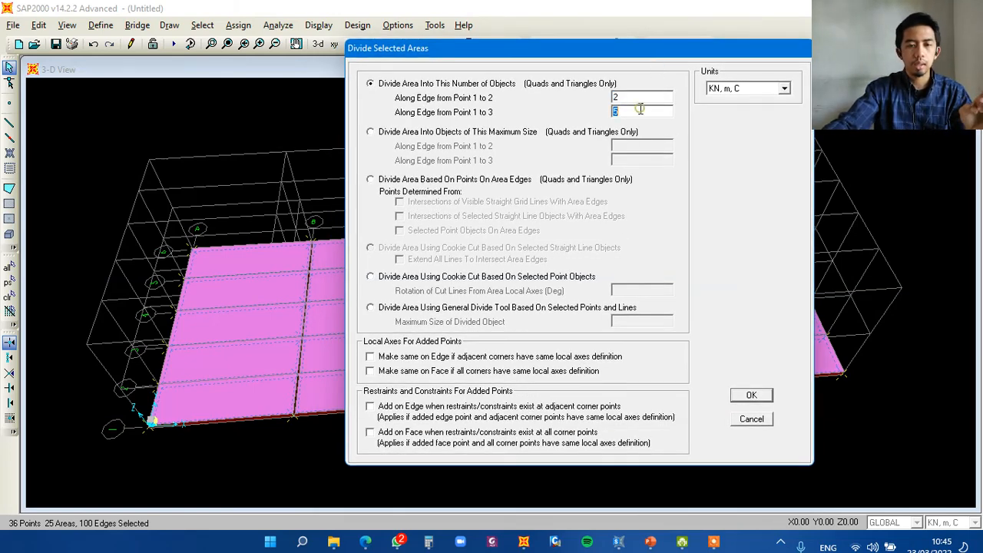
pyautogui.click(753, 395)
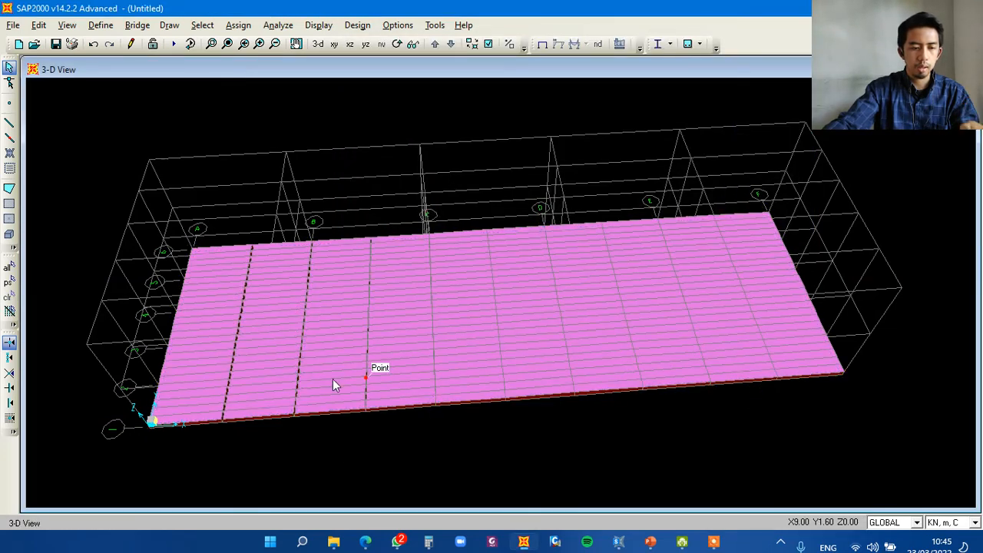
# Undo the division of the slab areas.
pyautogui.moveTo(332, 379); pyautogui.dragTo(351, 337, button='middle')
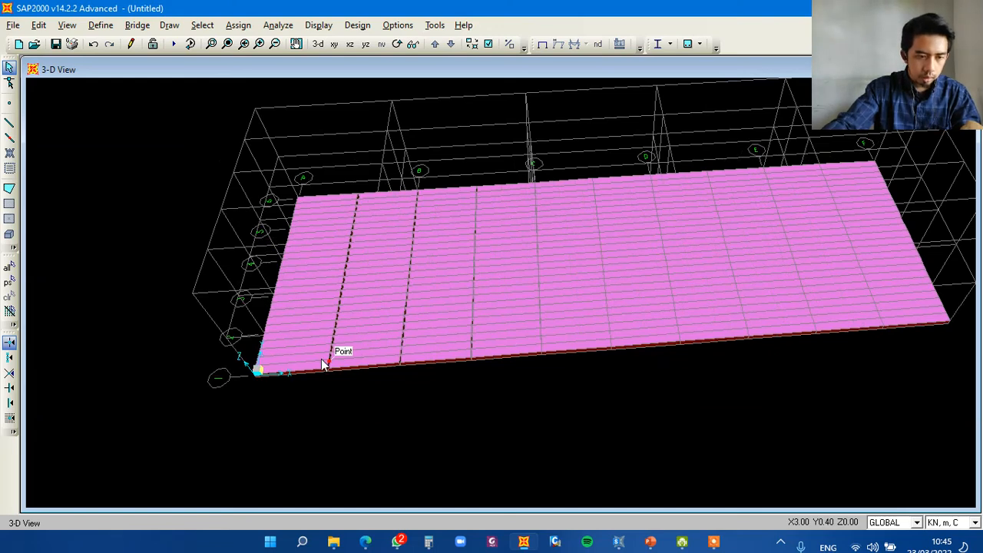
pyautogui.hotkey('ctrl', 'z')
pyautogui.click(365, 339)
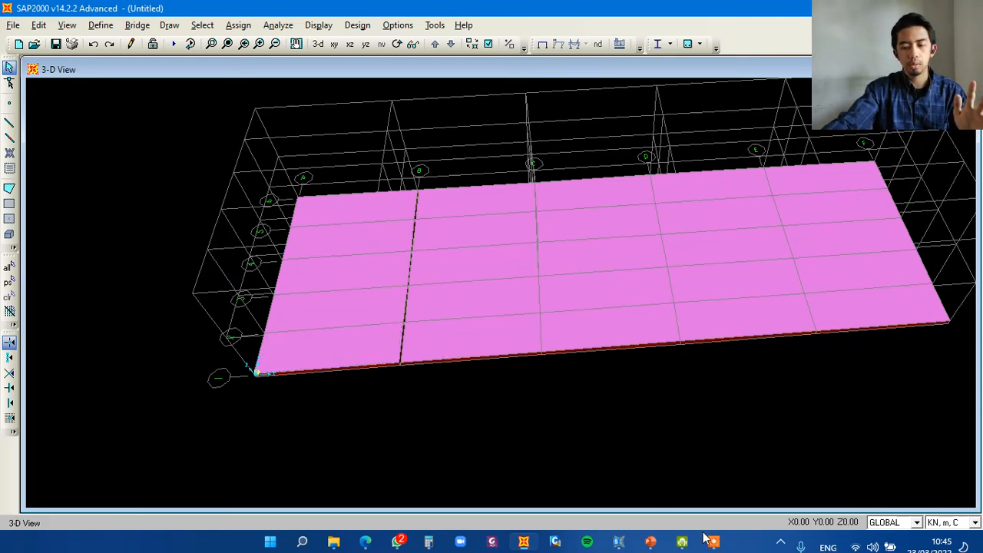
pyautogui.moveTo(714, 544)
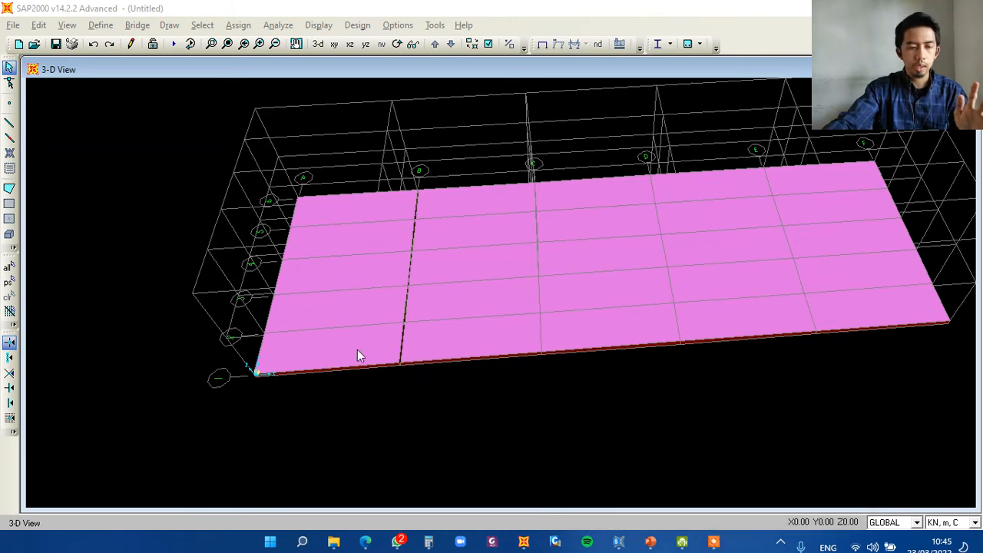
pyautogui.click(328, 348)
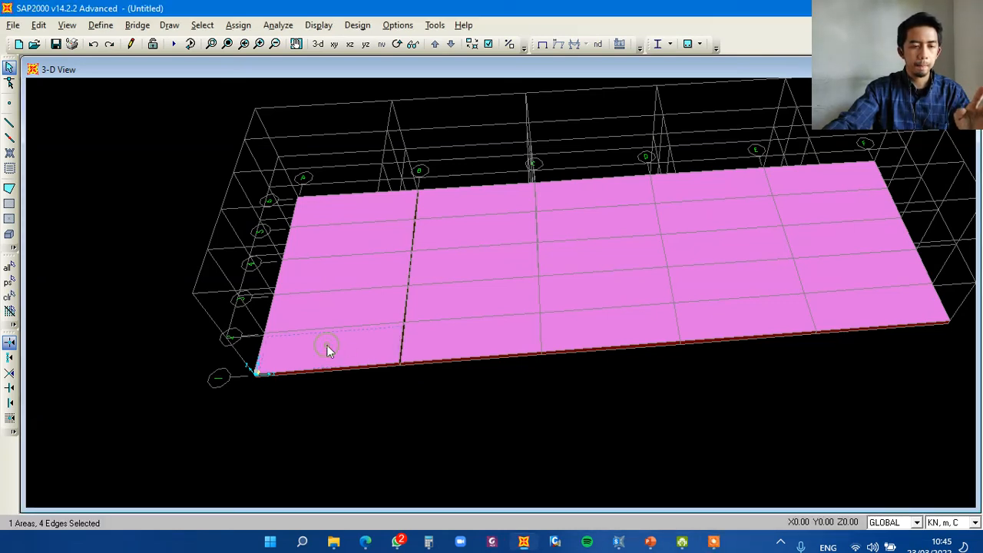
pyautogui.rightClick(327, 350)
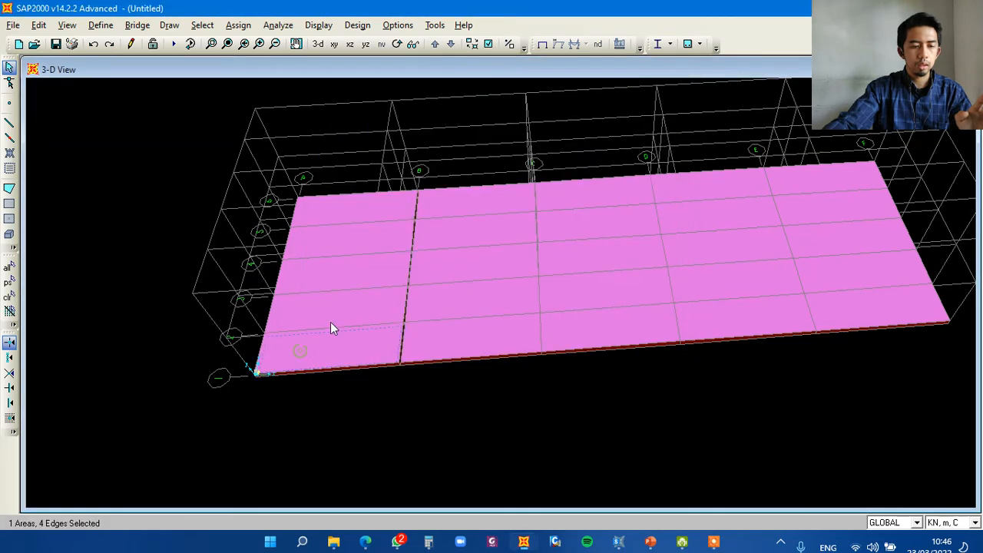
pyautogui.press('Escape')
# Select the slab area at the origin, between grids A-B and 1-2, and show only that selection.
pyautogui.click(346, 351)
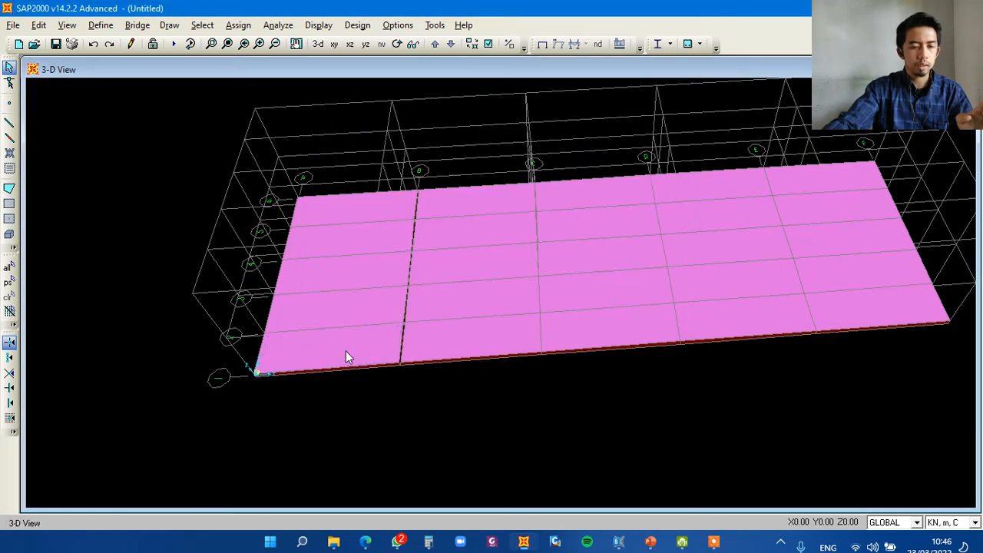
pyautogui.click(345, 351)
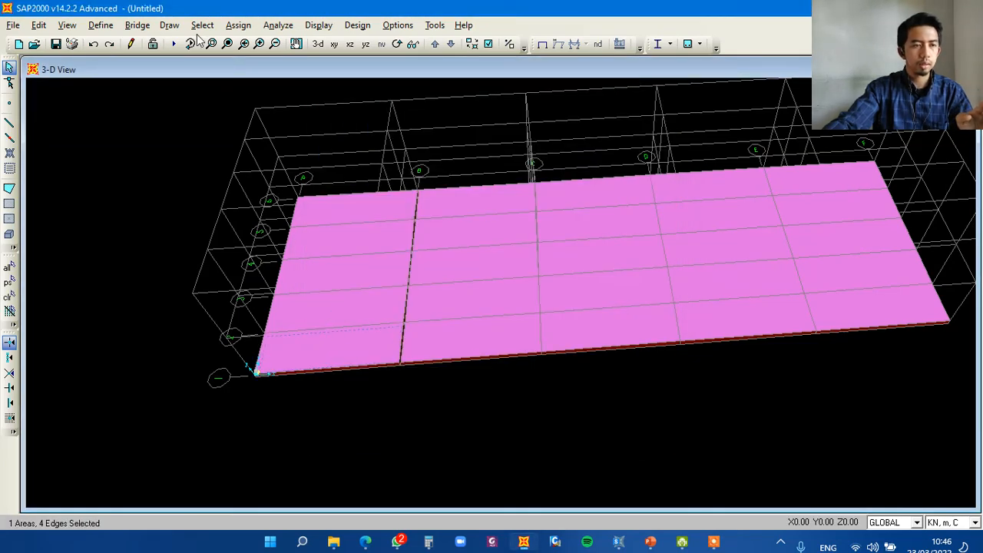
pyautogui.click(41, 25)
pyautogui.click(202, 26)
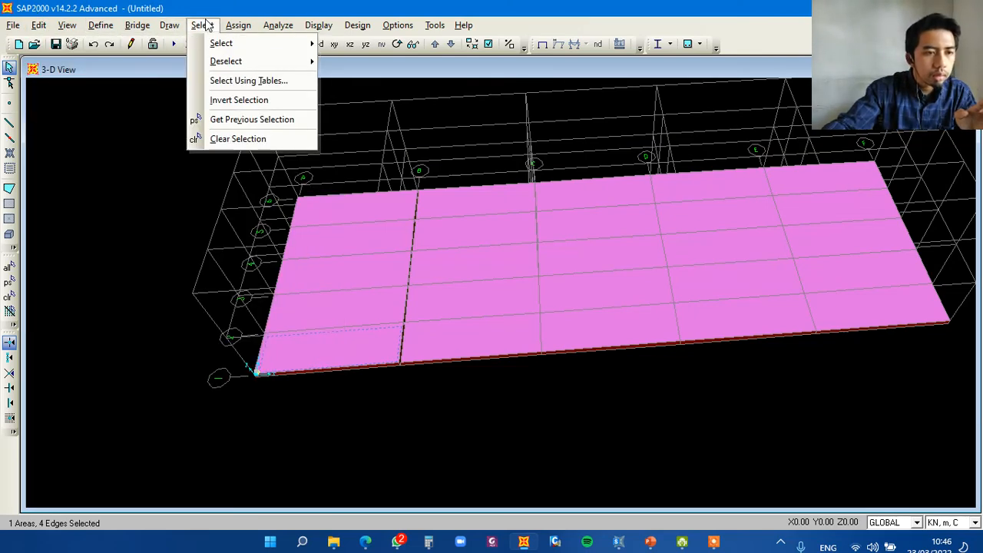
pyautogui.click(156, 272)
pyautogui.click(330, 360)
pyautogui.click(338, 347)
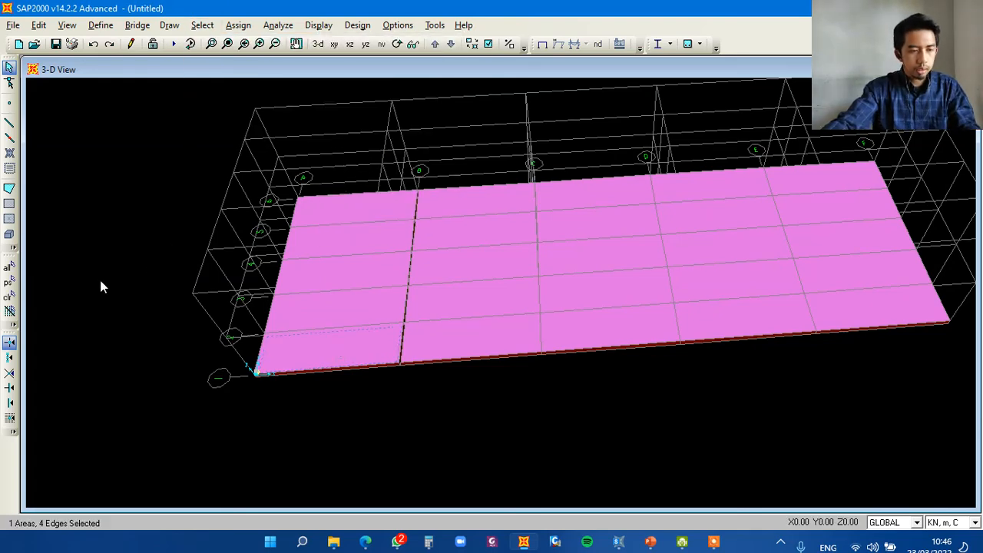
pyautogui.rightClick(116, 252)
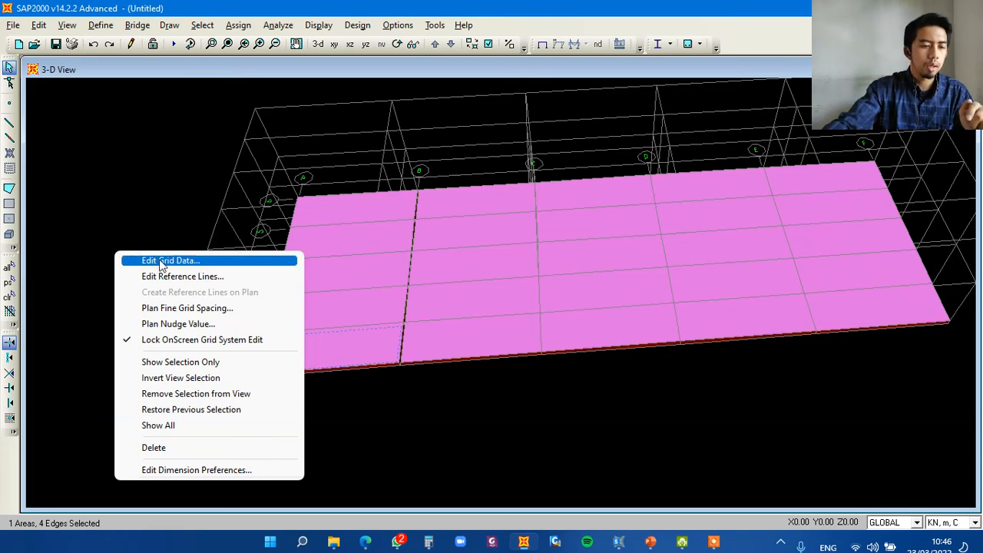
pyautogui.click(198, 365)
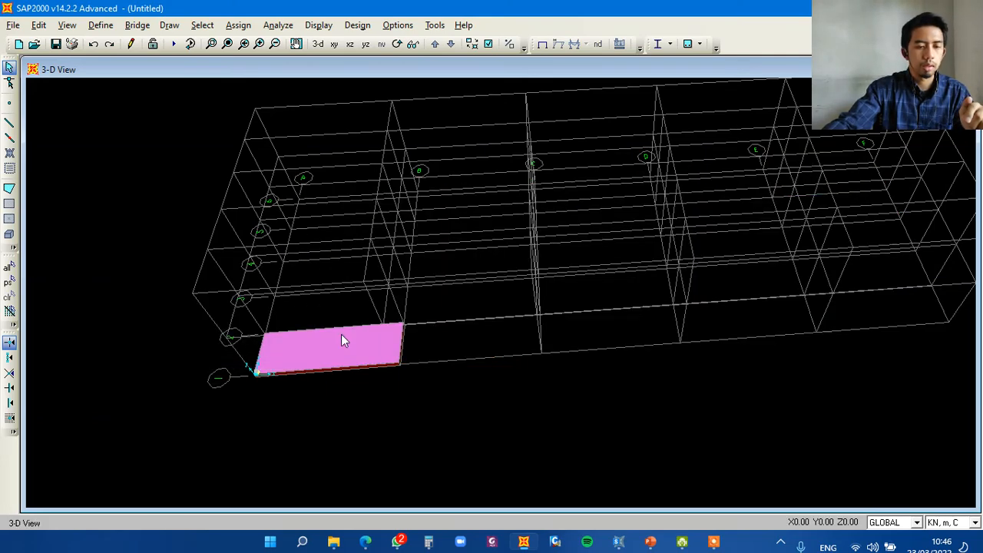
# Divide the isolated slab area into 2 objects along edge 1 to 2 and 5 along edge 1 to 3.
pyautogui.moveTo(342, 334); pyautogui.dragTo(356, 329, button='middle')
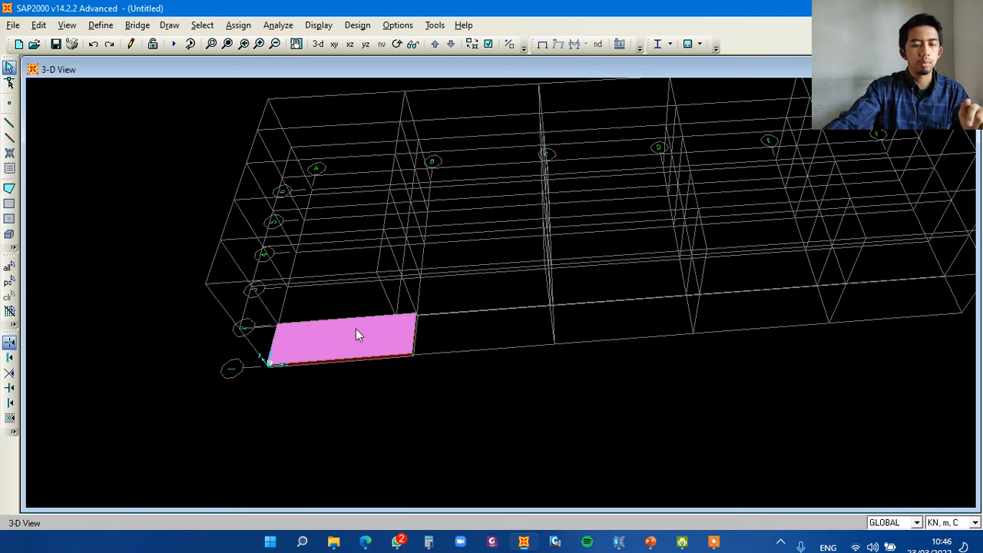
pyautogui.click(212, 44)
pyautogui.moveTo(227, 289); pyautogui.dragTo(463, 394)
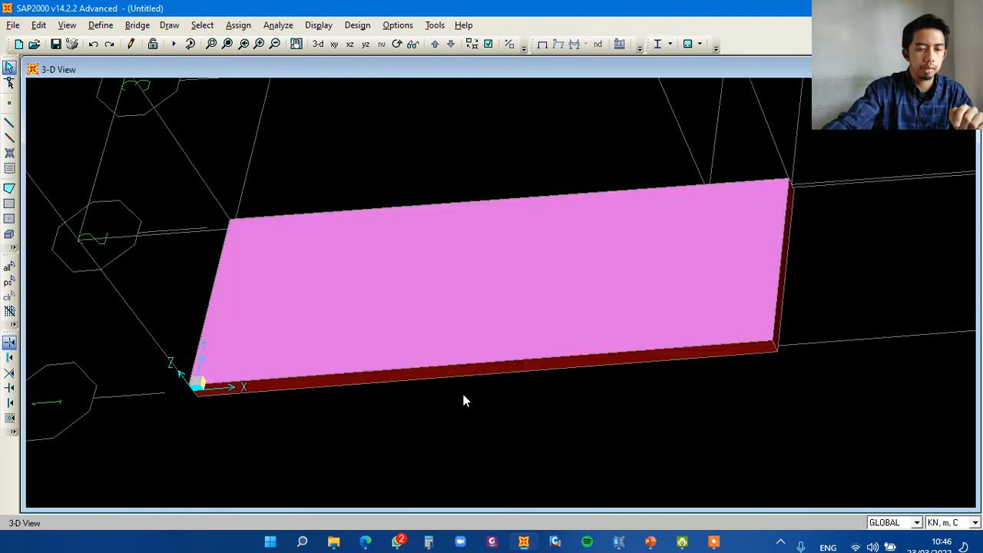
pyautogui.moveTo(515, 303); pyautogui.dragTo(558, 426, button='middle')
pyautogui.press('Right')
pyautogui.press('Right')
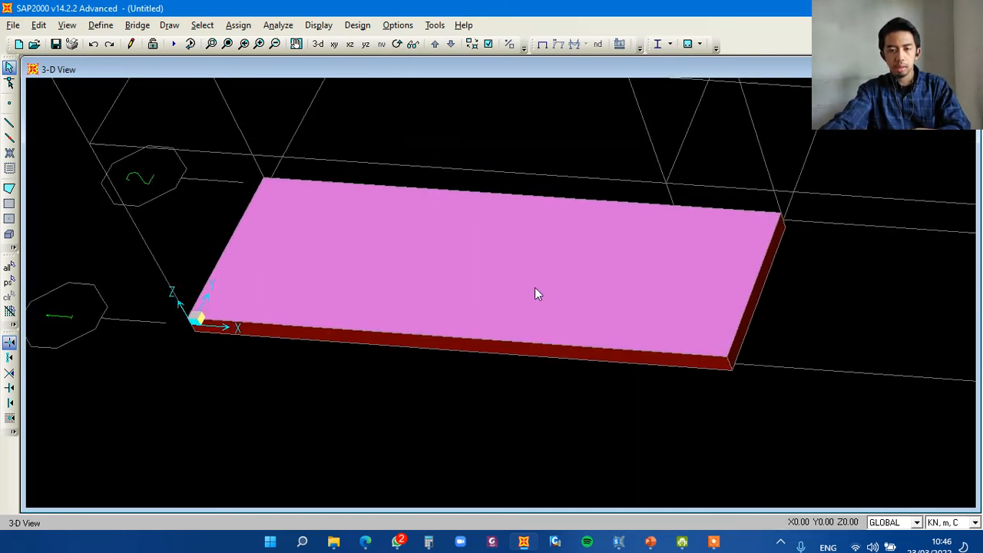
pyautogui.click(520, 285)
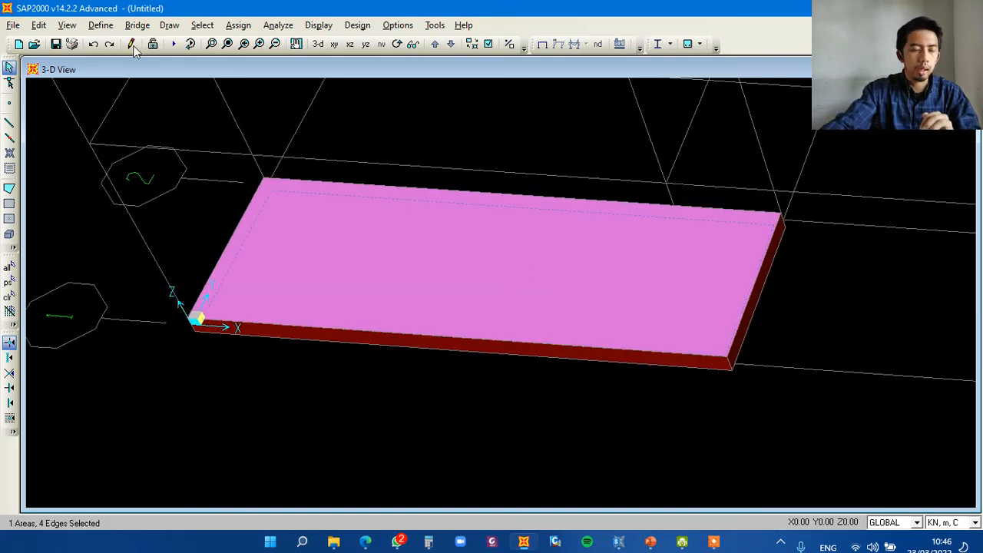
pyautogui.click(38, 25)
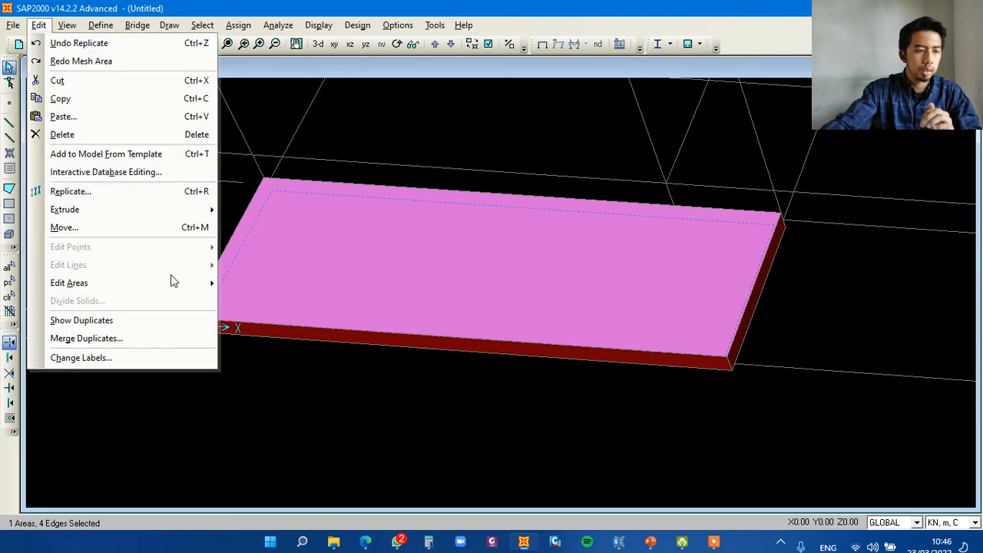
pyautogui.moveTo(173, 280)
pyautogui.click(247, 281)
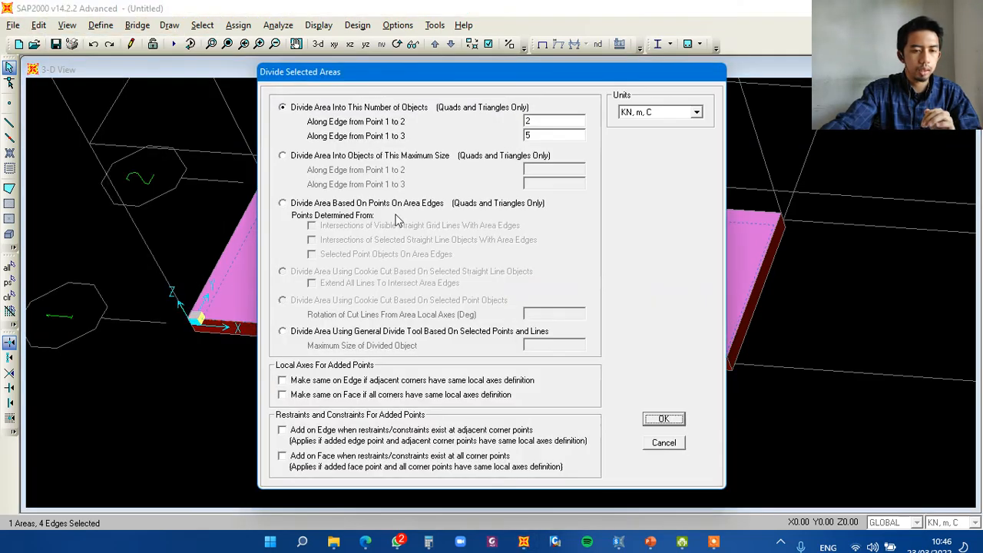
pyautogui.doubleClick(546, 134)
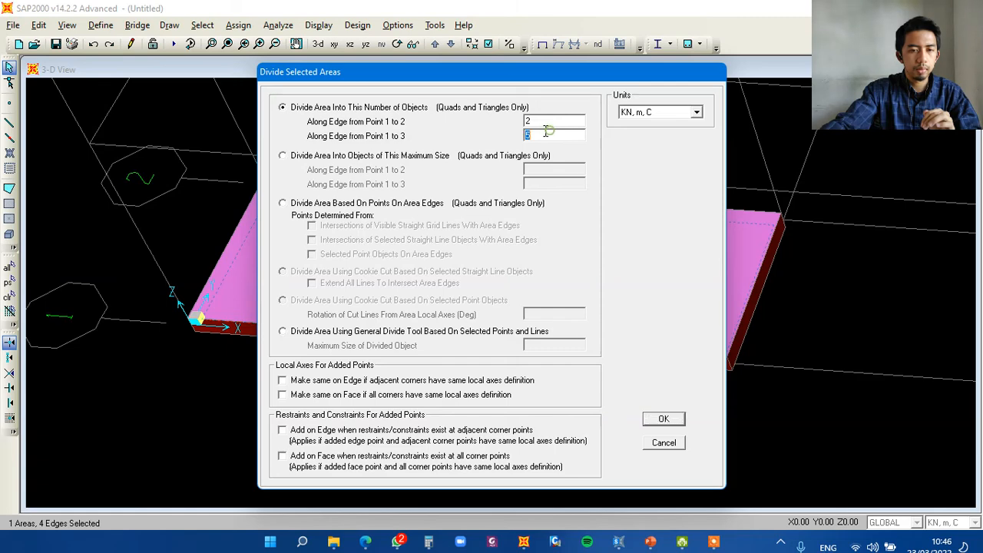
pyautogui.click(664, 418)
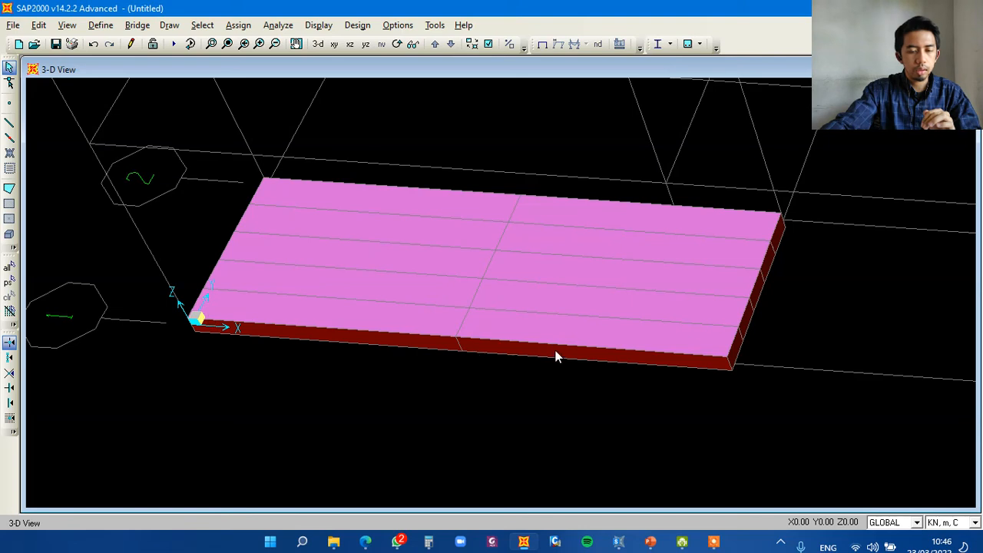
# Select the five mesh areas in the half of the isolated slab farther from the origin.
pyautogui.click(568, 330)
pyautogui.click(571, 294)
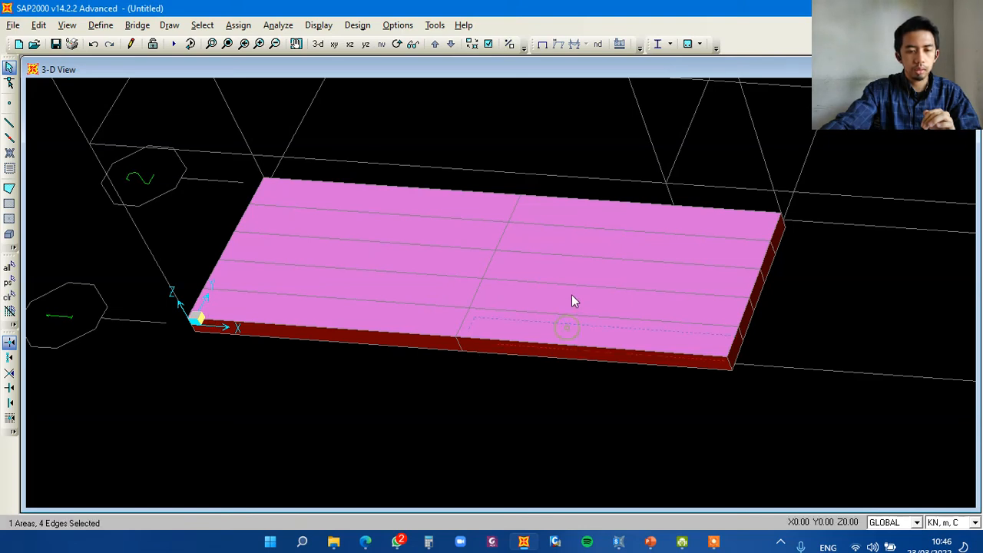
pyautogui.click(577, 268)
pyautogui.click(584, 247)
pyautogui.click(599, 208)
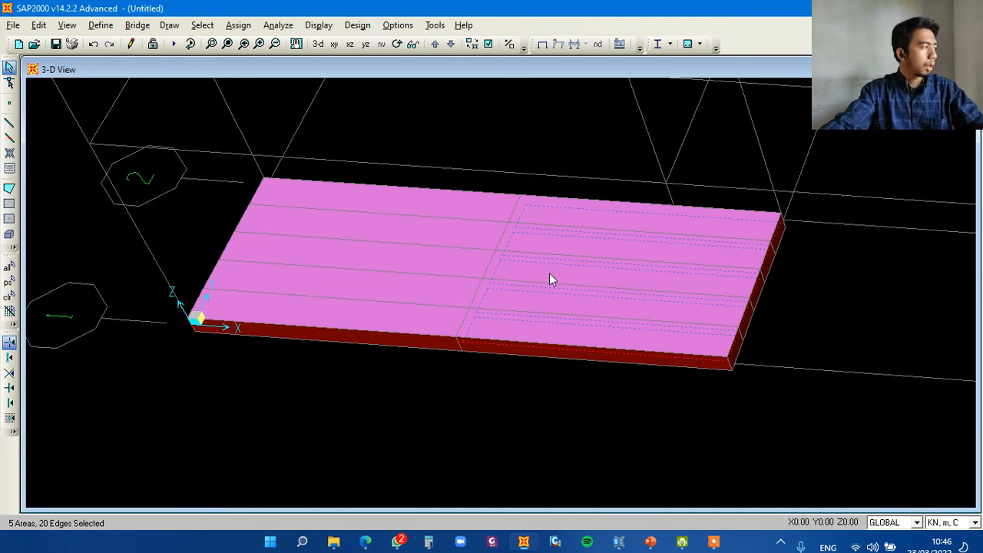
# Review the Divide Areas edge counts for the selected areas without applying a division.
pyautogui.click(39, 24)
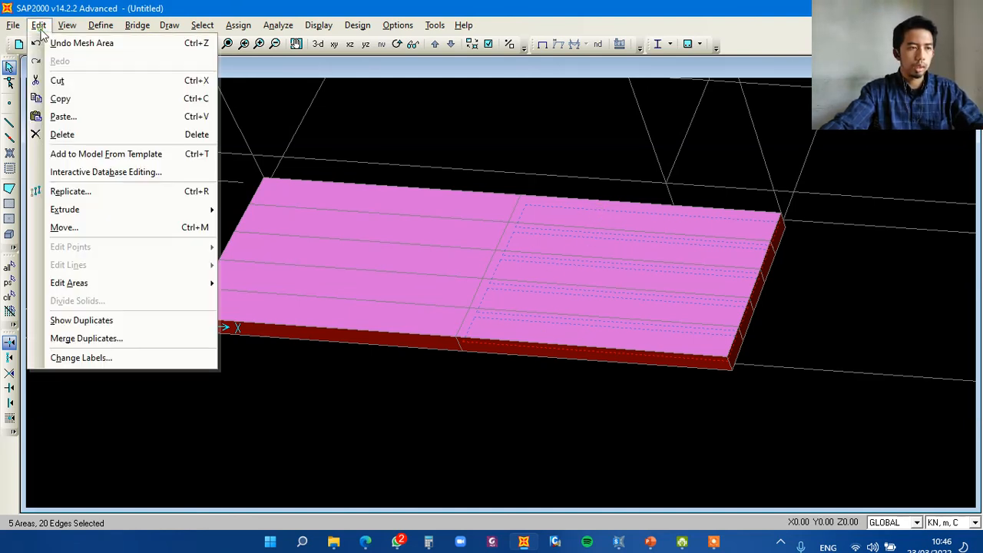
pyautogui.moveTo(108, 282)
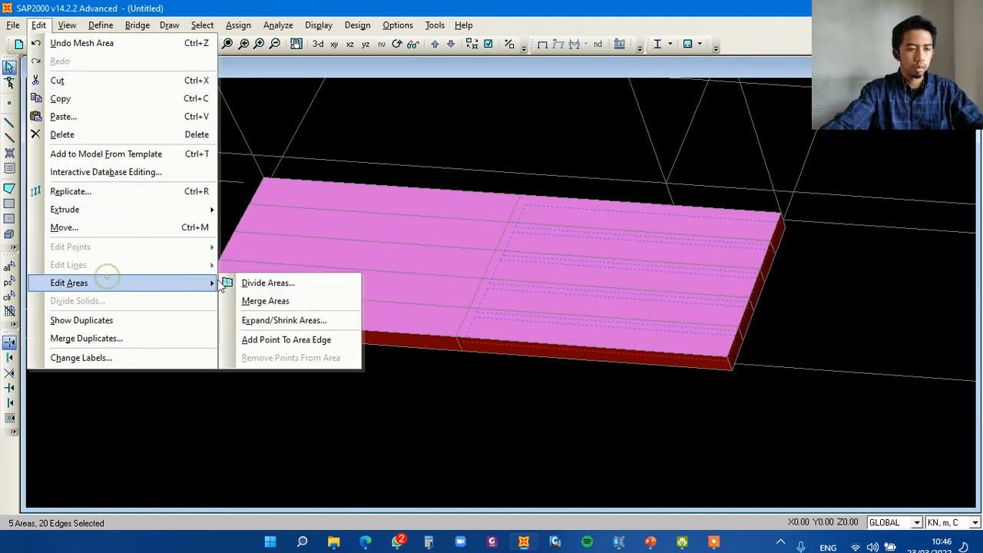
pyautogui.click(257, 282)
pyautogui.moveTo(535, 75); pyautogui.dragTo(322, 259)
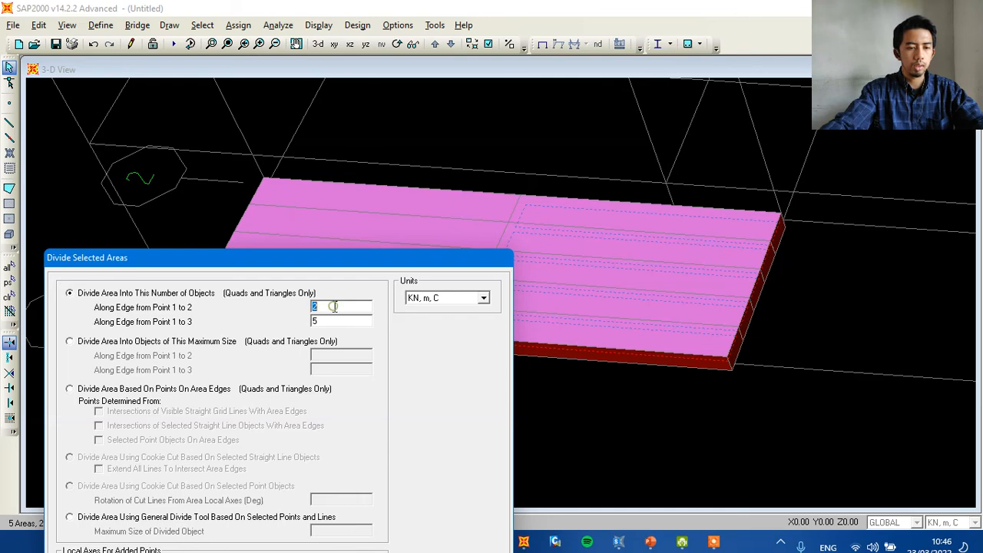
pyautogui.moveTo(442, 258); pyautogui.dragTo(472, 69)
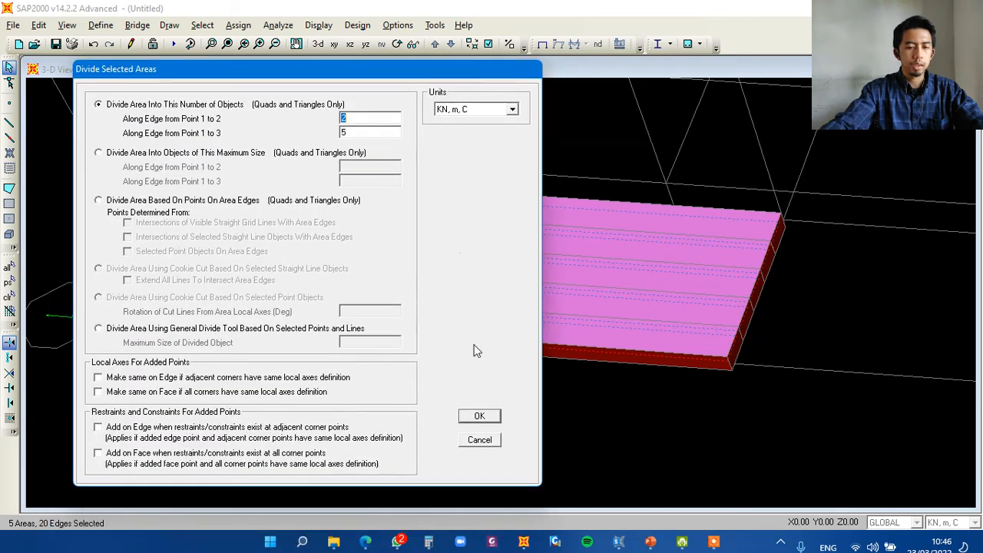
pyautogui.click(479, 440)
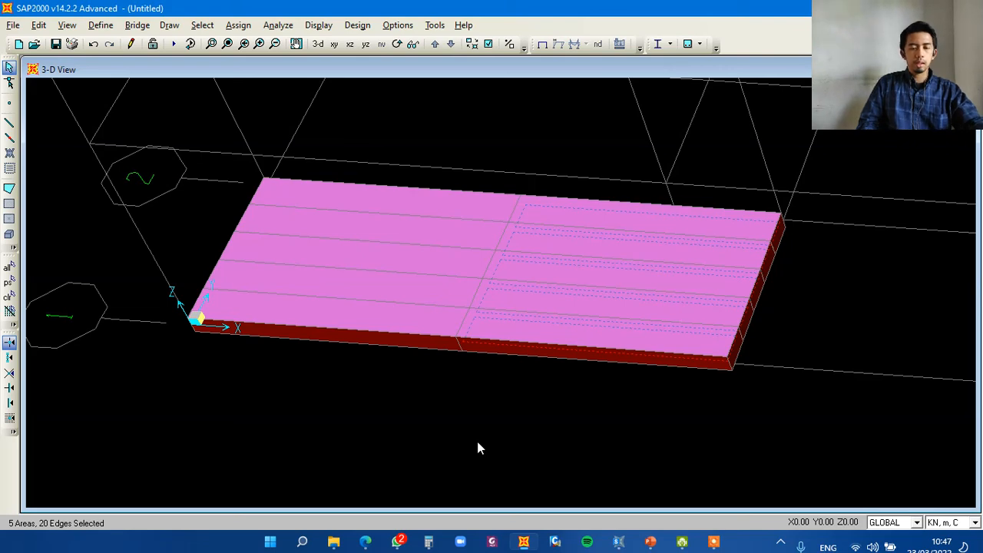
# Show all objects in the full 3-D view and undo the division of the isolated slab area.
pyautogui.click(228, 44)
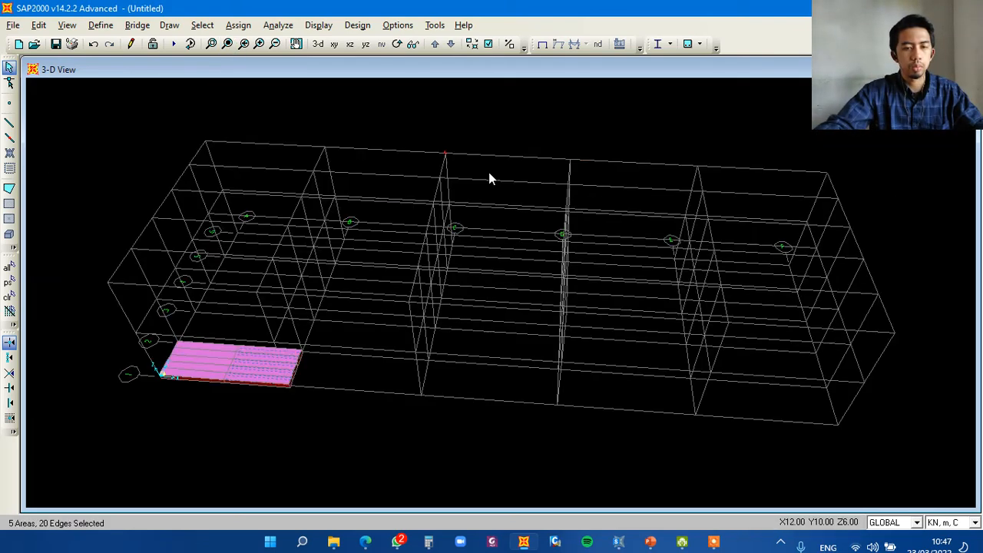
pyautogui.rightClick(338, 129)
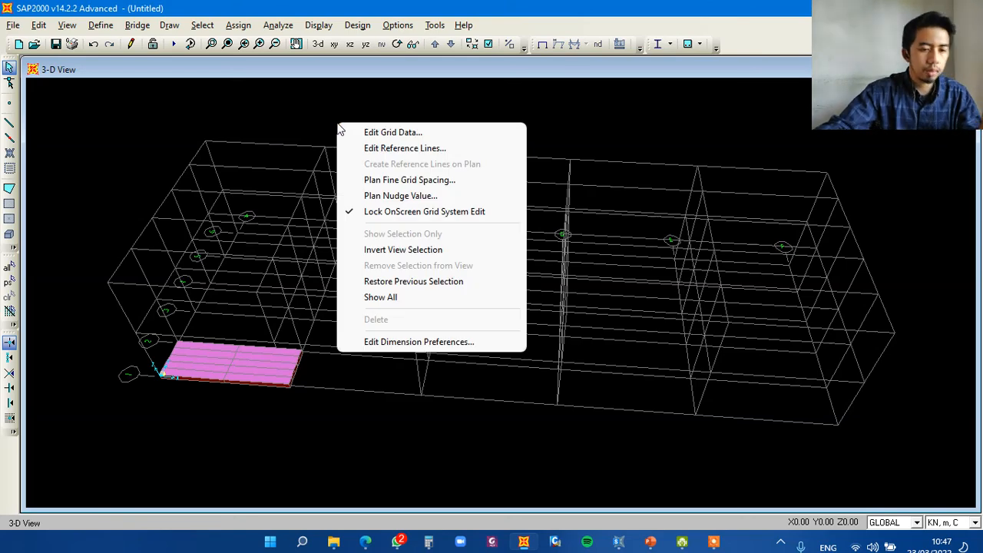
pyautogui.click(529, 100)
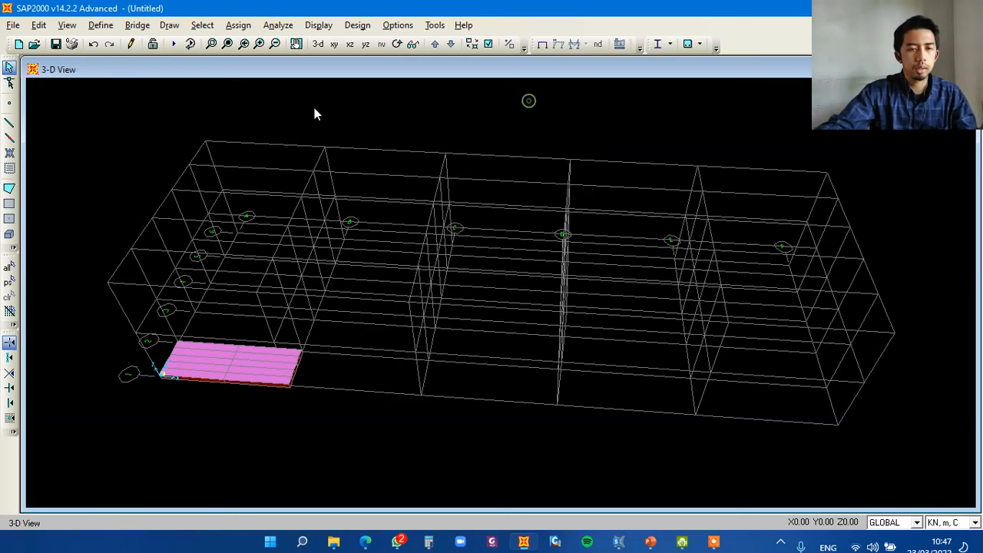
pyautogui.rightClick(75, 121)
pyautogui.click(58, 110)
pyautogui.rightClick(58, 110)
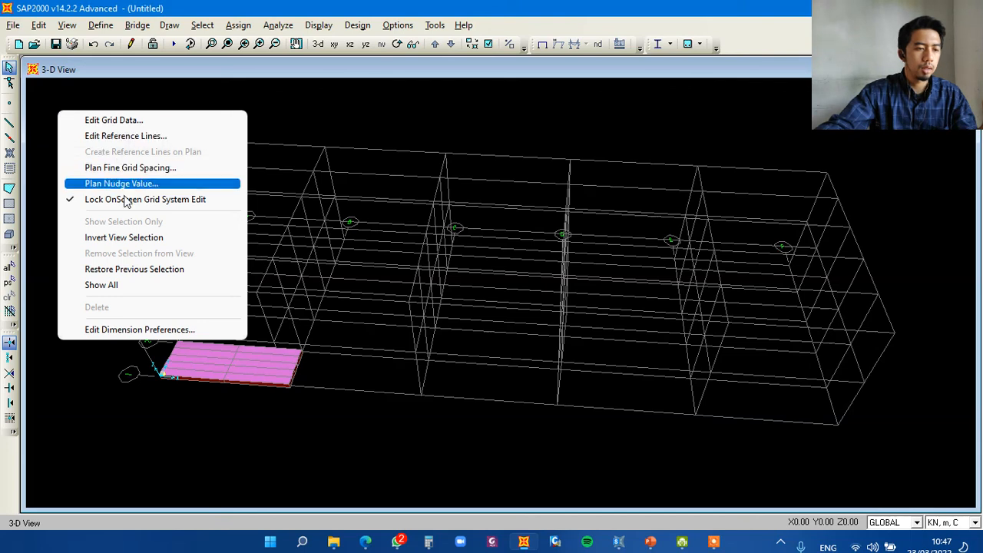
pyautogui.click(103, 285)
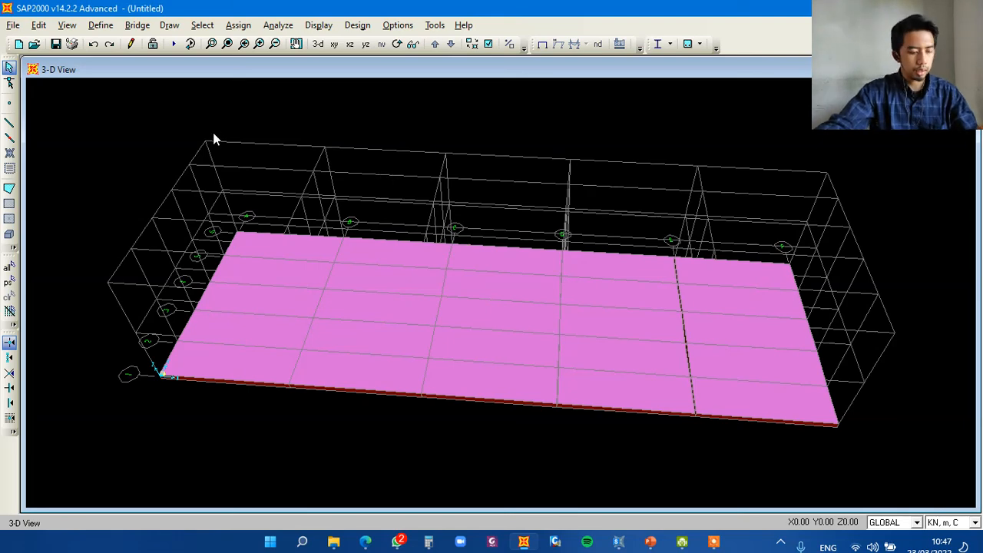
# Select the whole slab and divide each area into 2 objects along edge 1 to 2 and 4 along edge 1 to 3.
pyautogui.hotkey('ctrl', 'q')
pyautogui.click(39, 25)
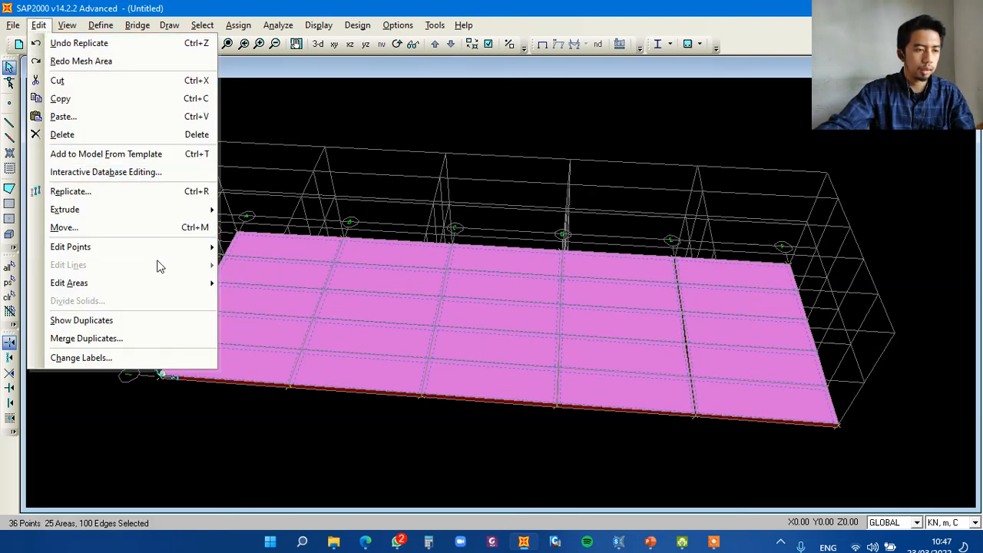
pyautogui.moveTo(170, 283)
pyautogui.click(256, 281)
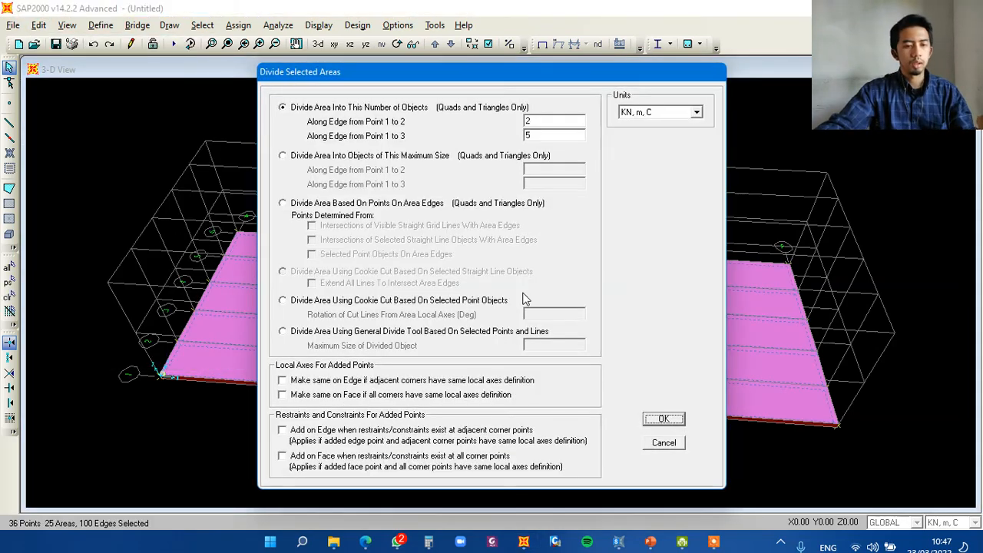
pyautogui.click(546, 134)
pyautogui.doubleClick(540, 122)
pyautogui.doubleClick(541, 135)
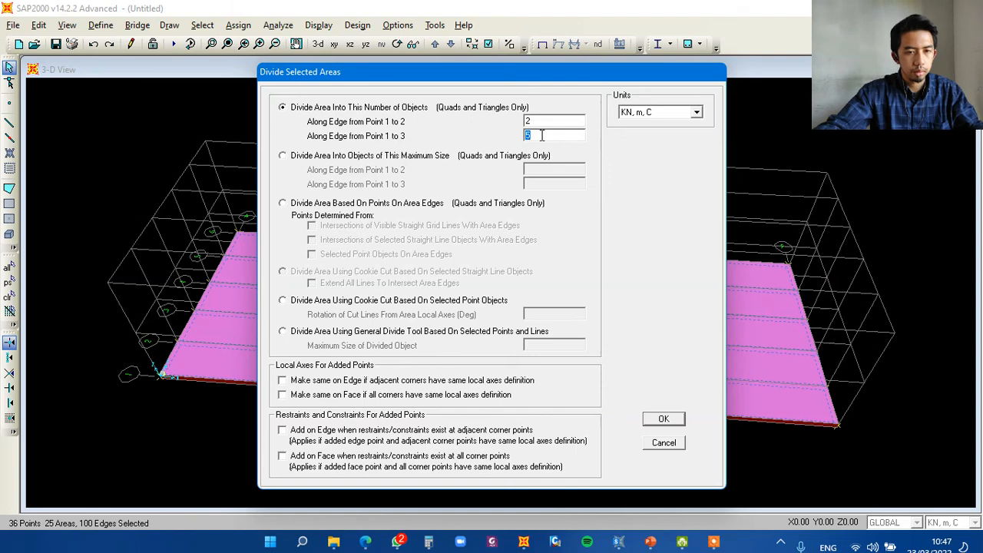
pyautogui.write('4')
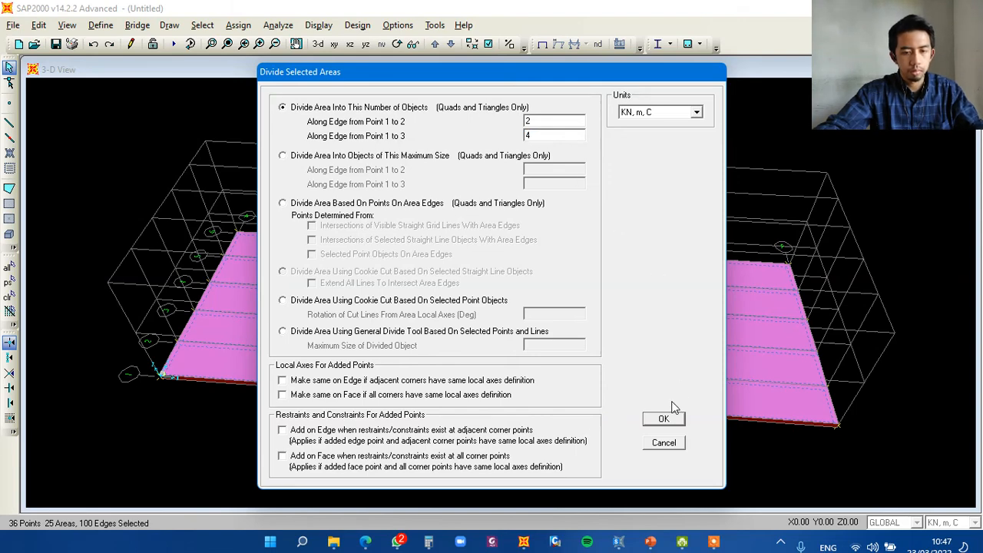
pyautogui.click(664, 419)
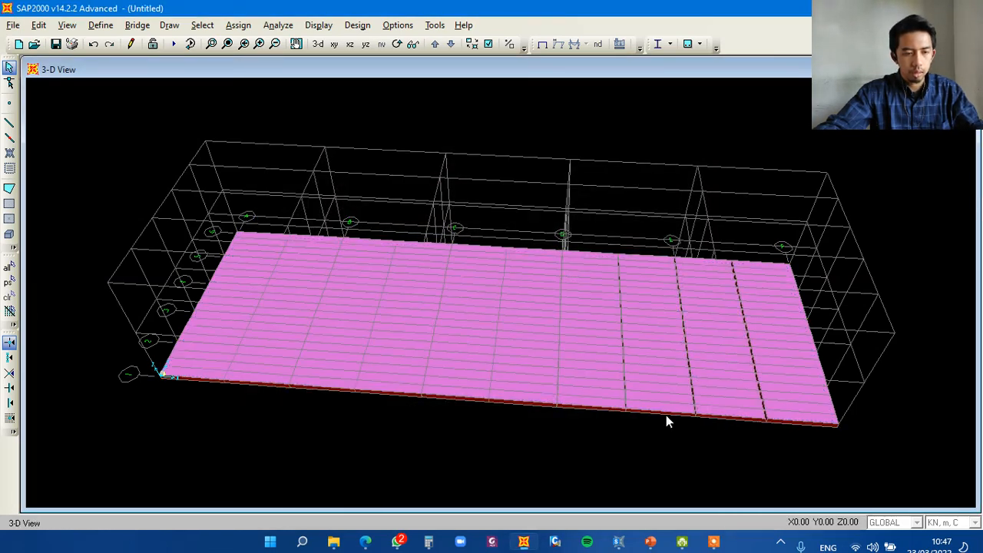
pyautogui.hotkey('ctrl', 'Down')
pyautogui.hotkey('ctrl', 'Down')
pyautogui.hotkey('ctrl', 'Down')
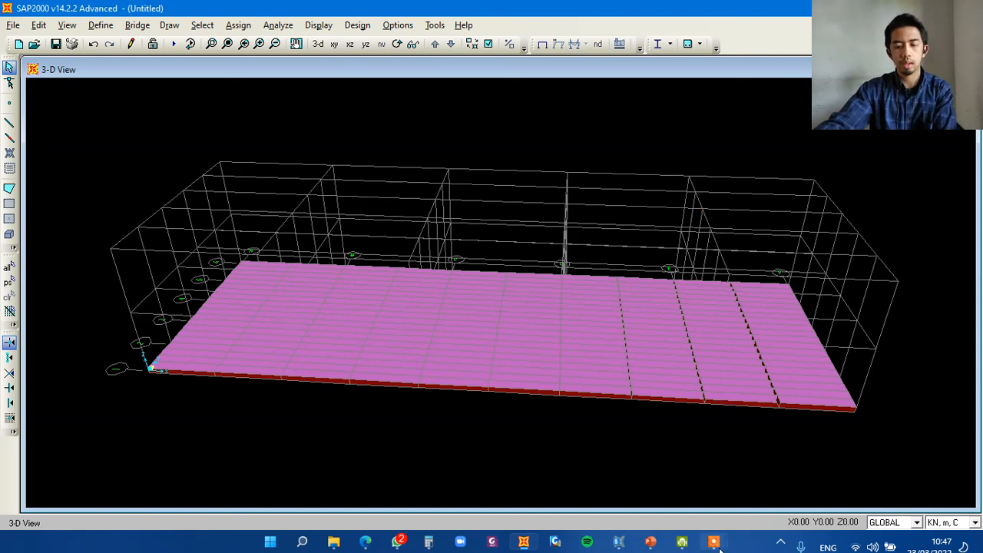
pyautogui.moveTo(714, 542)
pyautogui.click(705, 493)
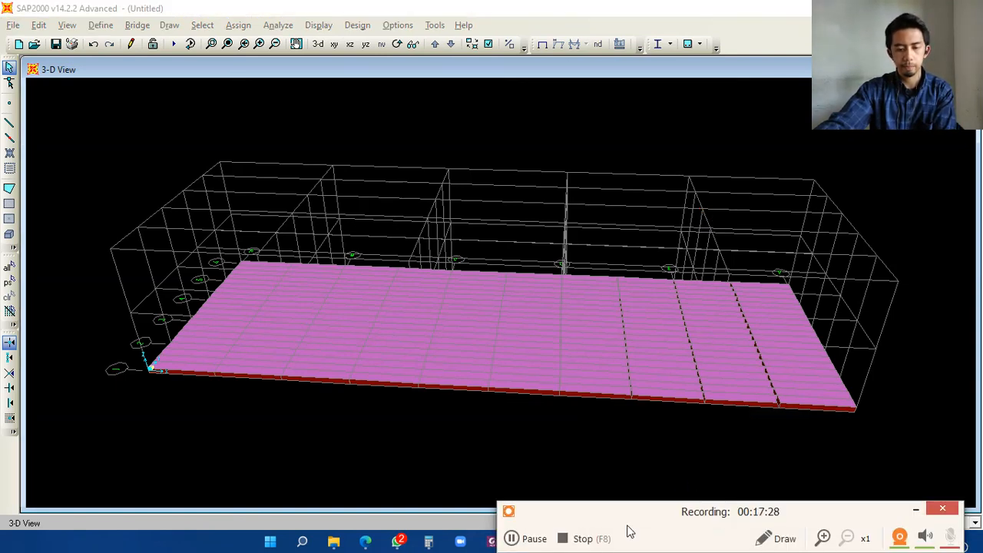